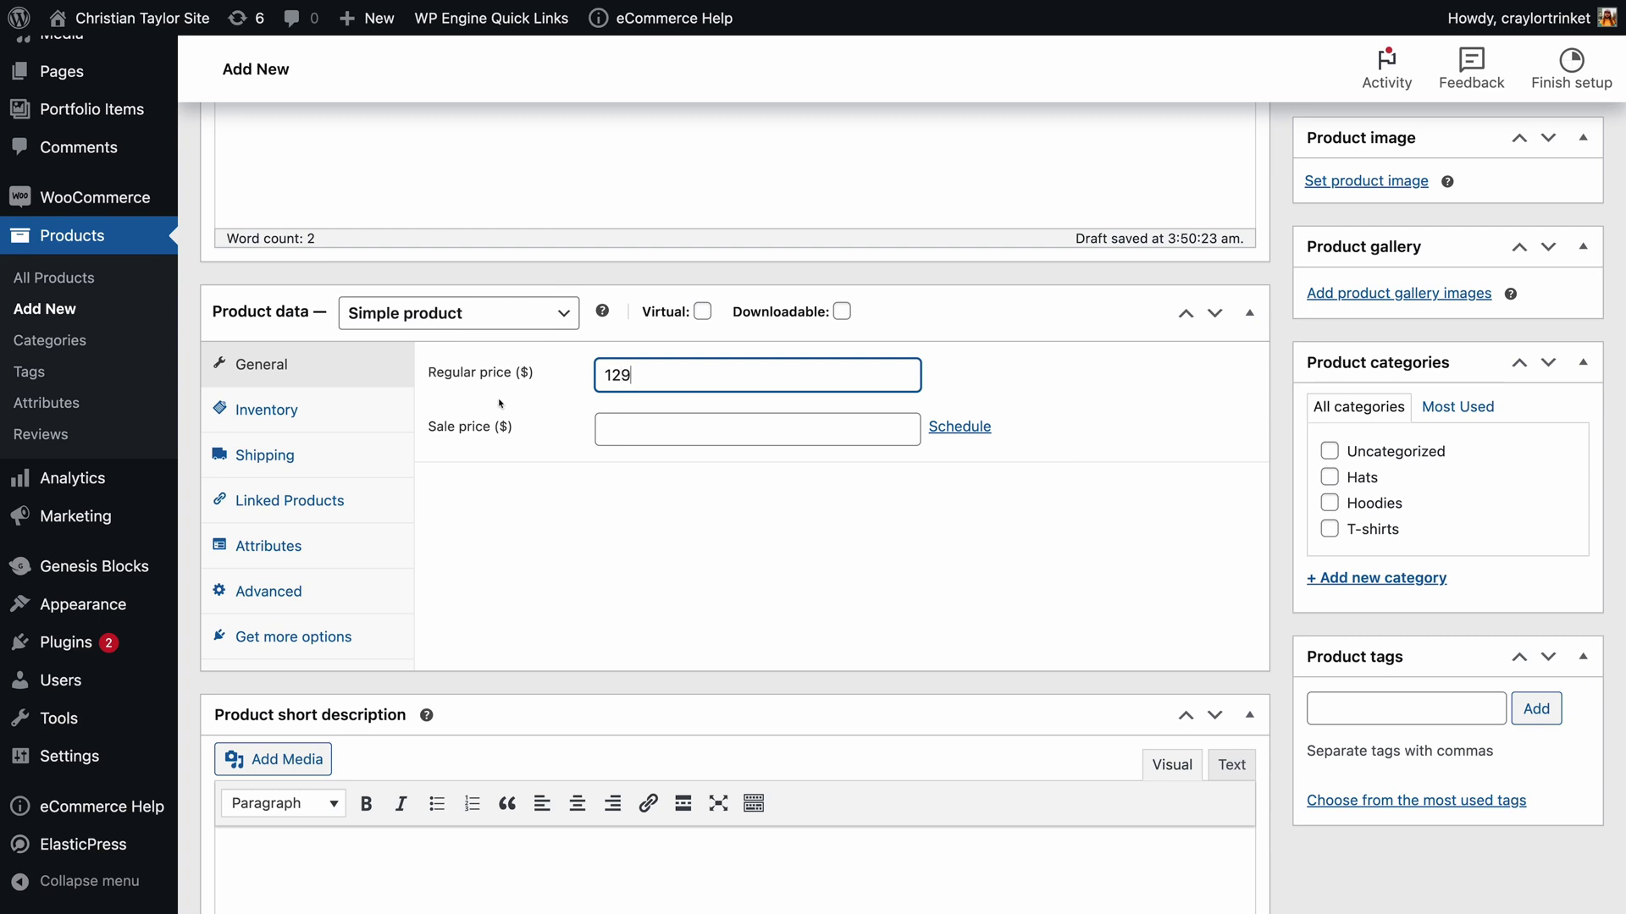
Show the new product's inventory settings, then open the Quark Shirt product page.
click(374, 408)
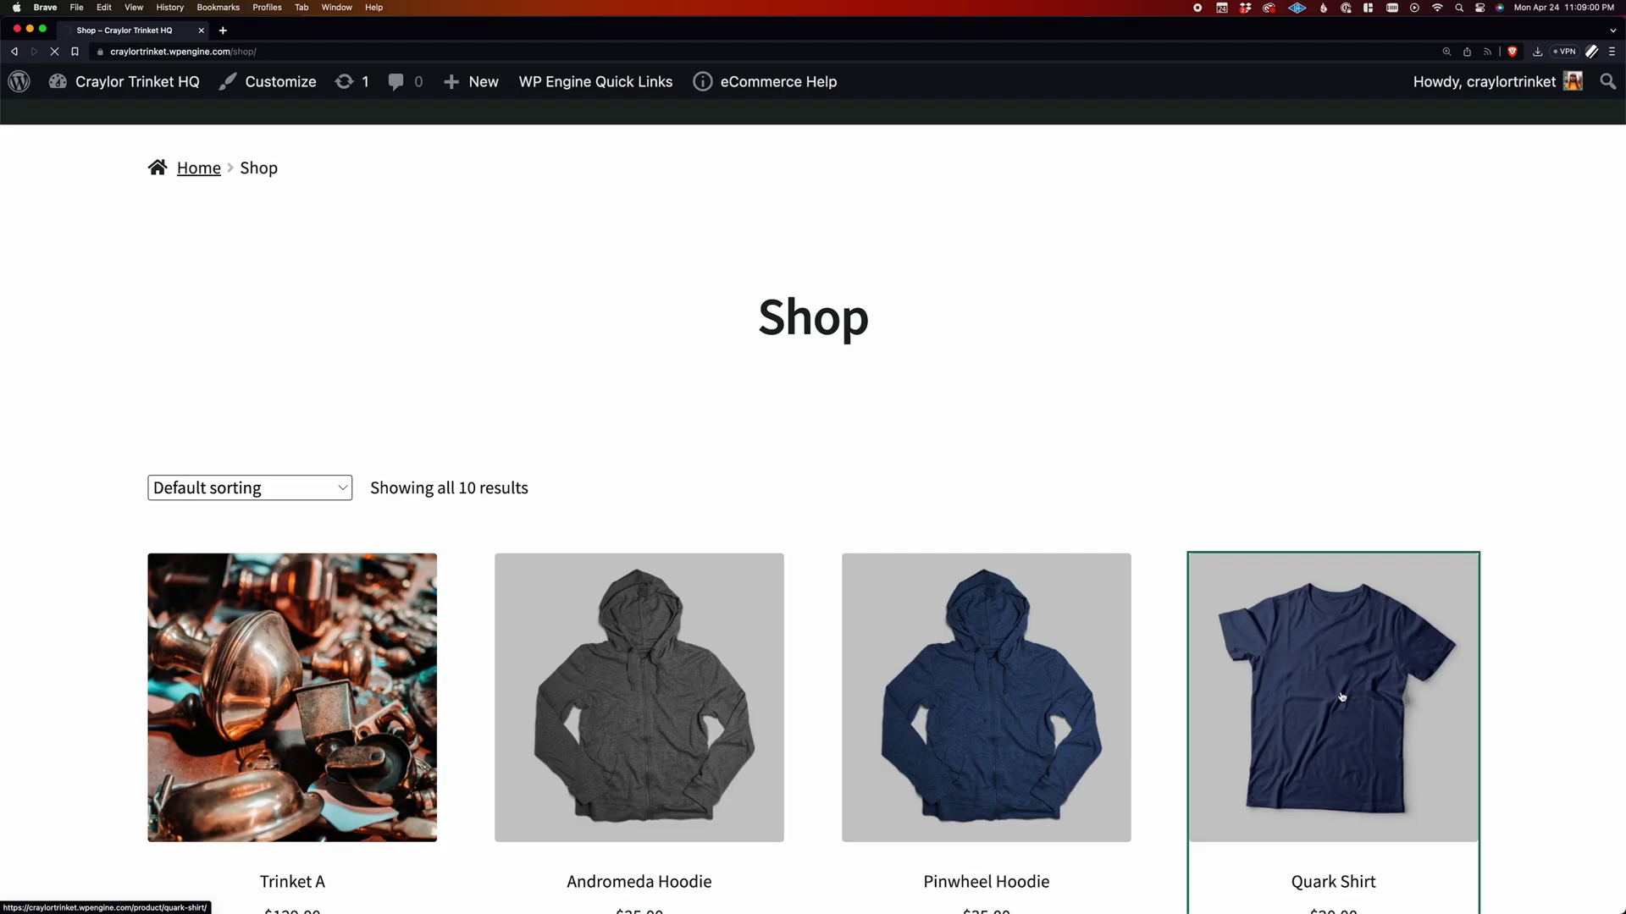
click(1341, 693)
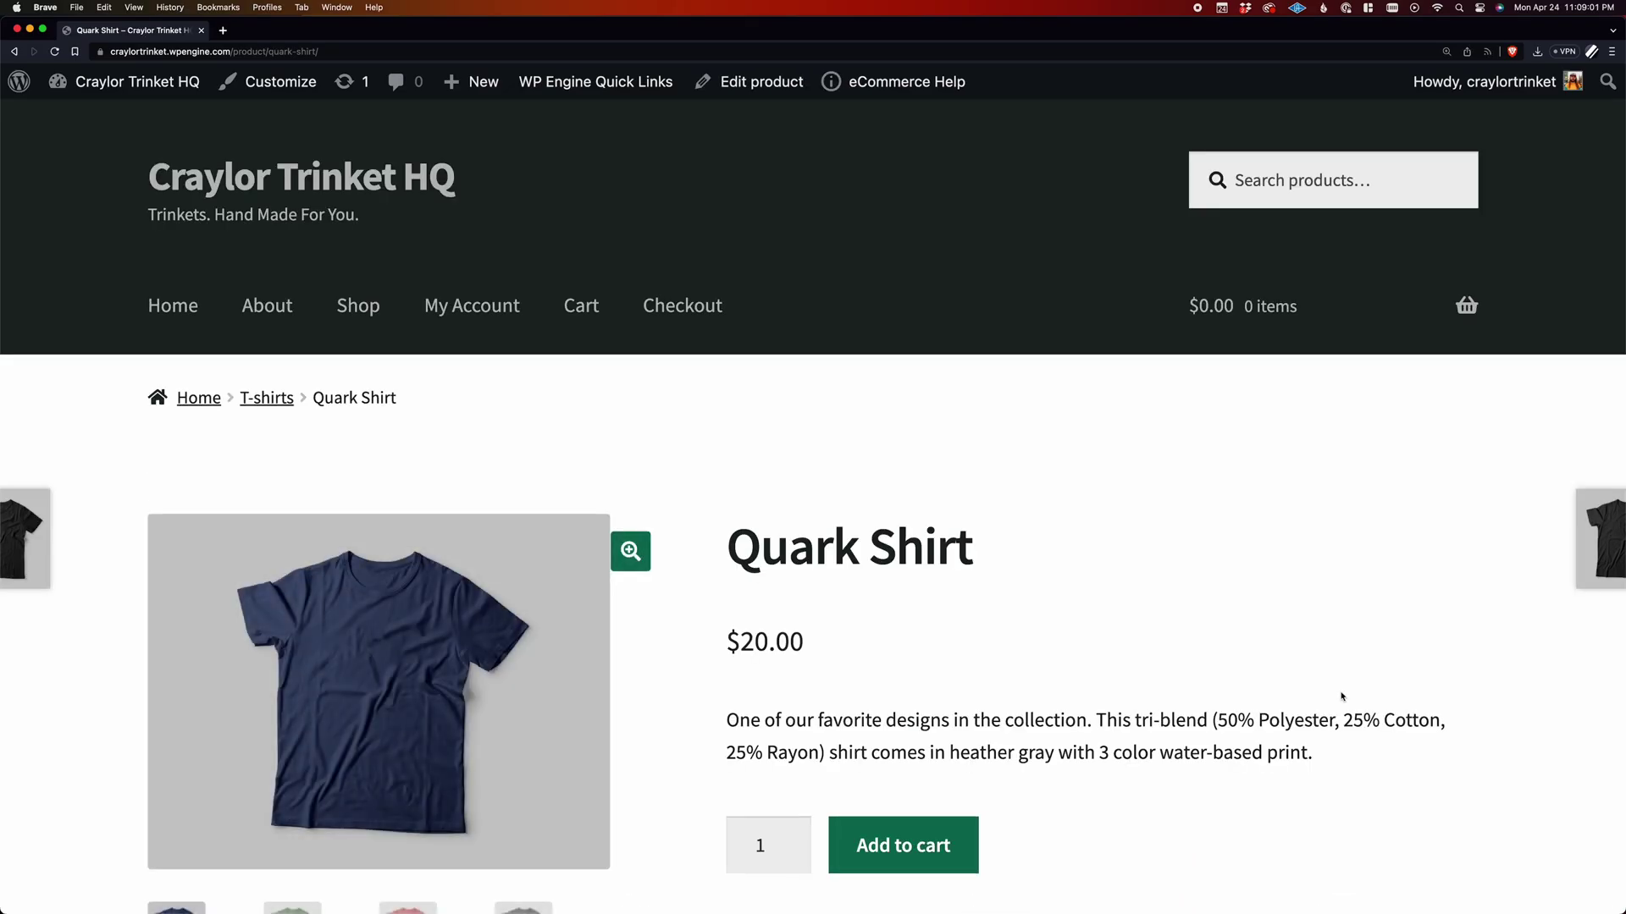
Scroll down the Quark Shirt page to see its $20.00 price and description.
scroll(1341, 697, down, 2)
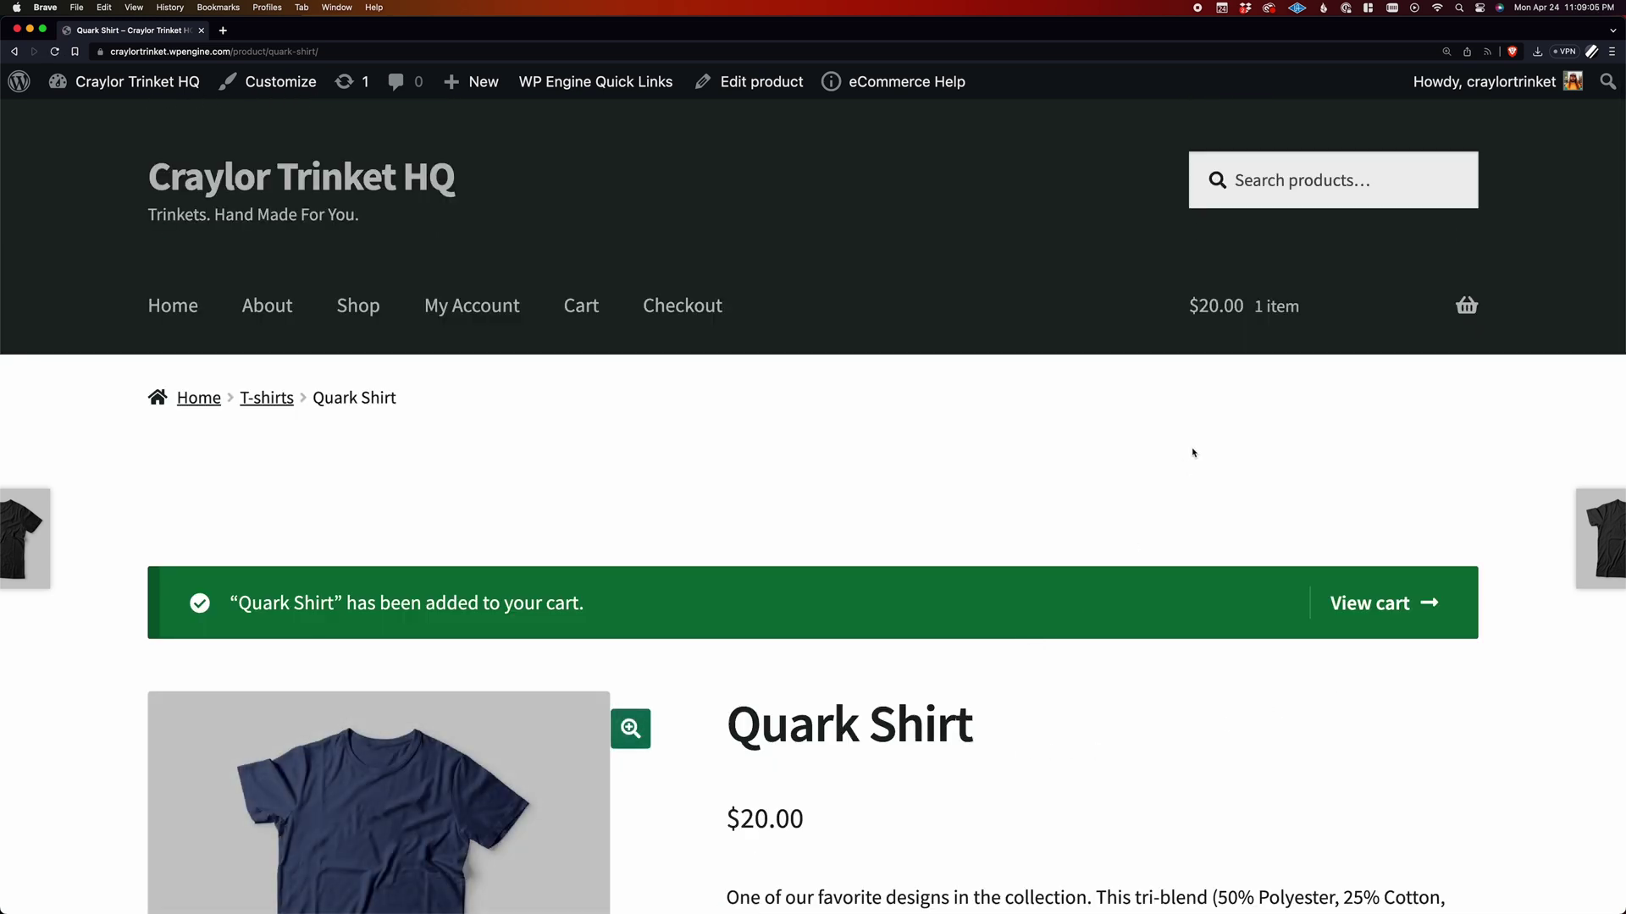
mouse_move(1280, 319)
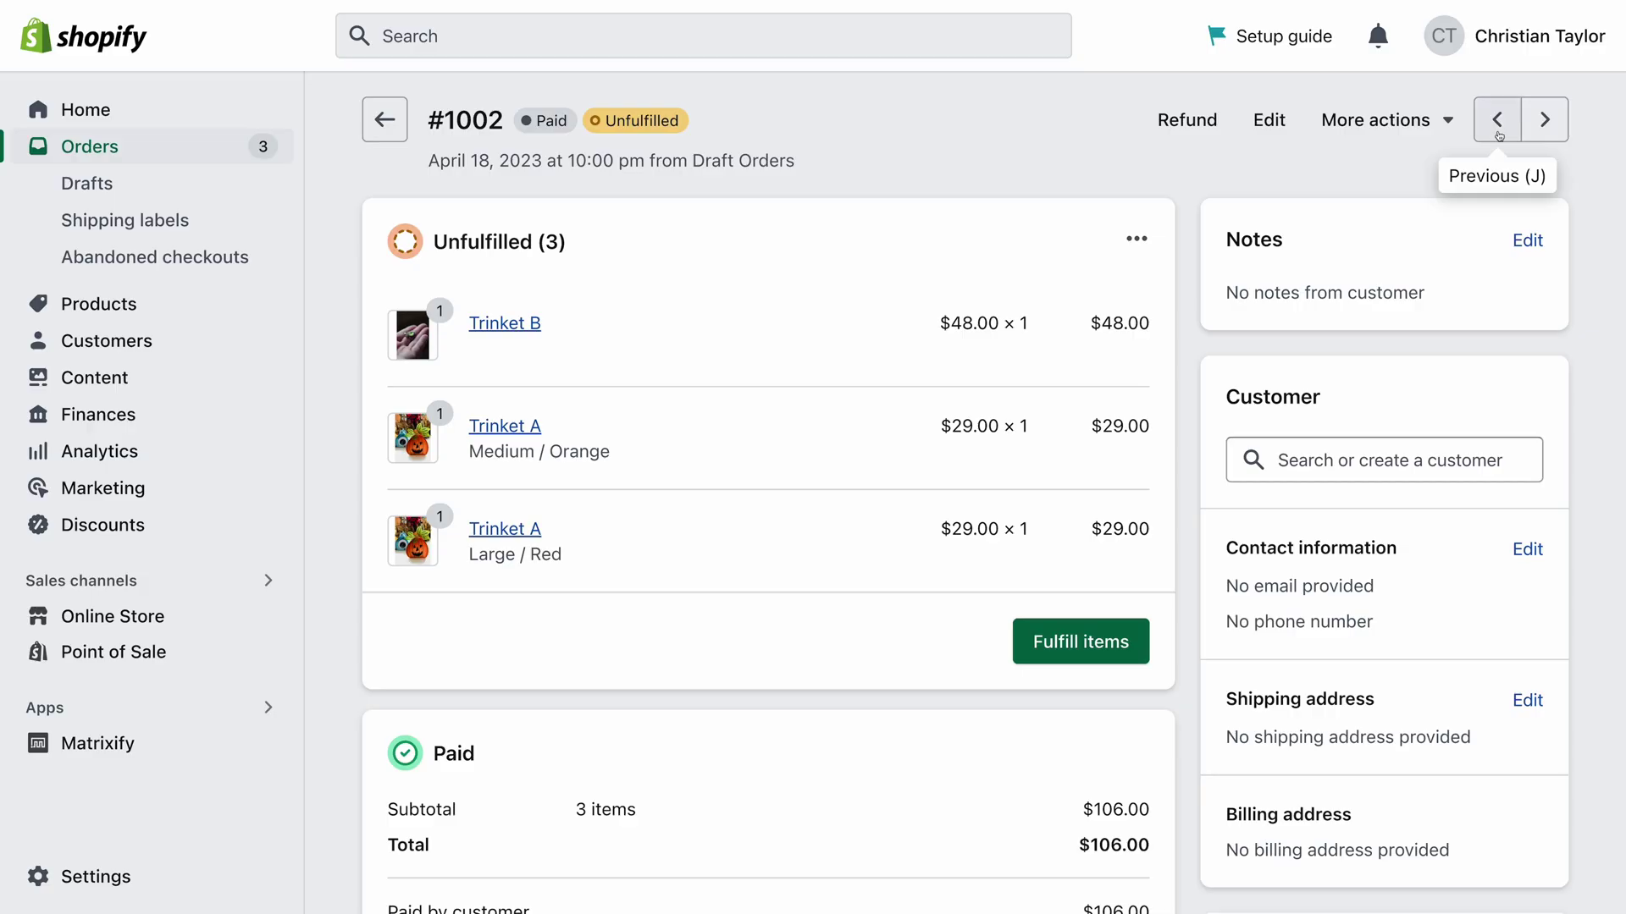
Step through the Shopify orders to reach order #1003.
click(1497, 132)
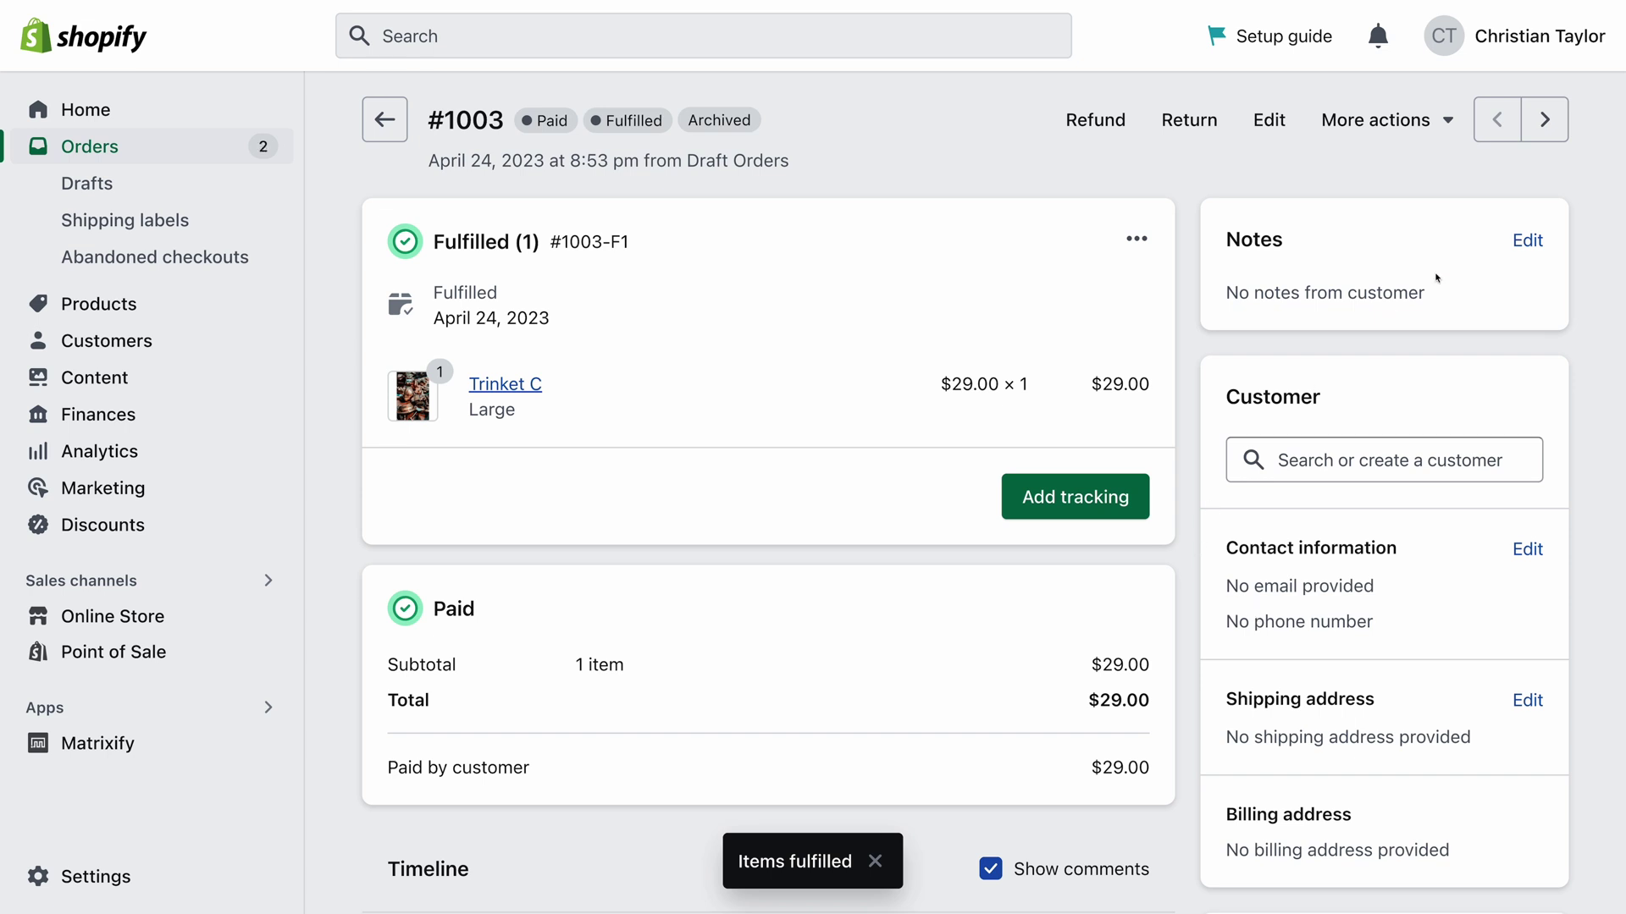
Check order #1002's three items, then browse Shopify's Orders, Products and Customers pages.
click(1562, 123)
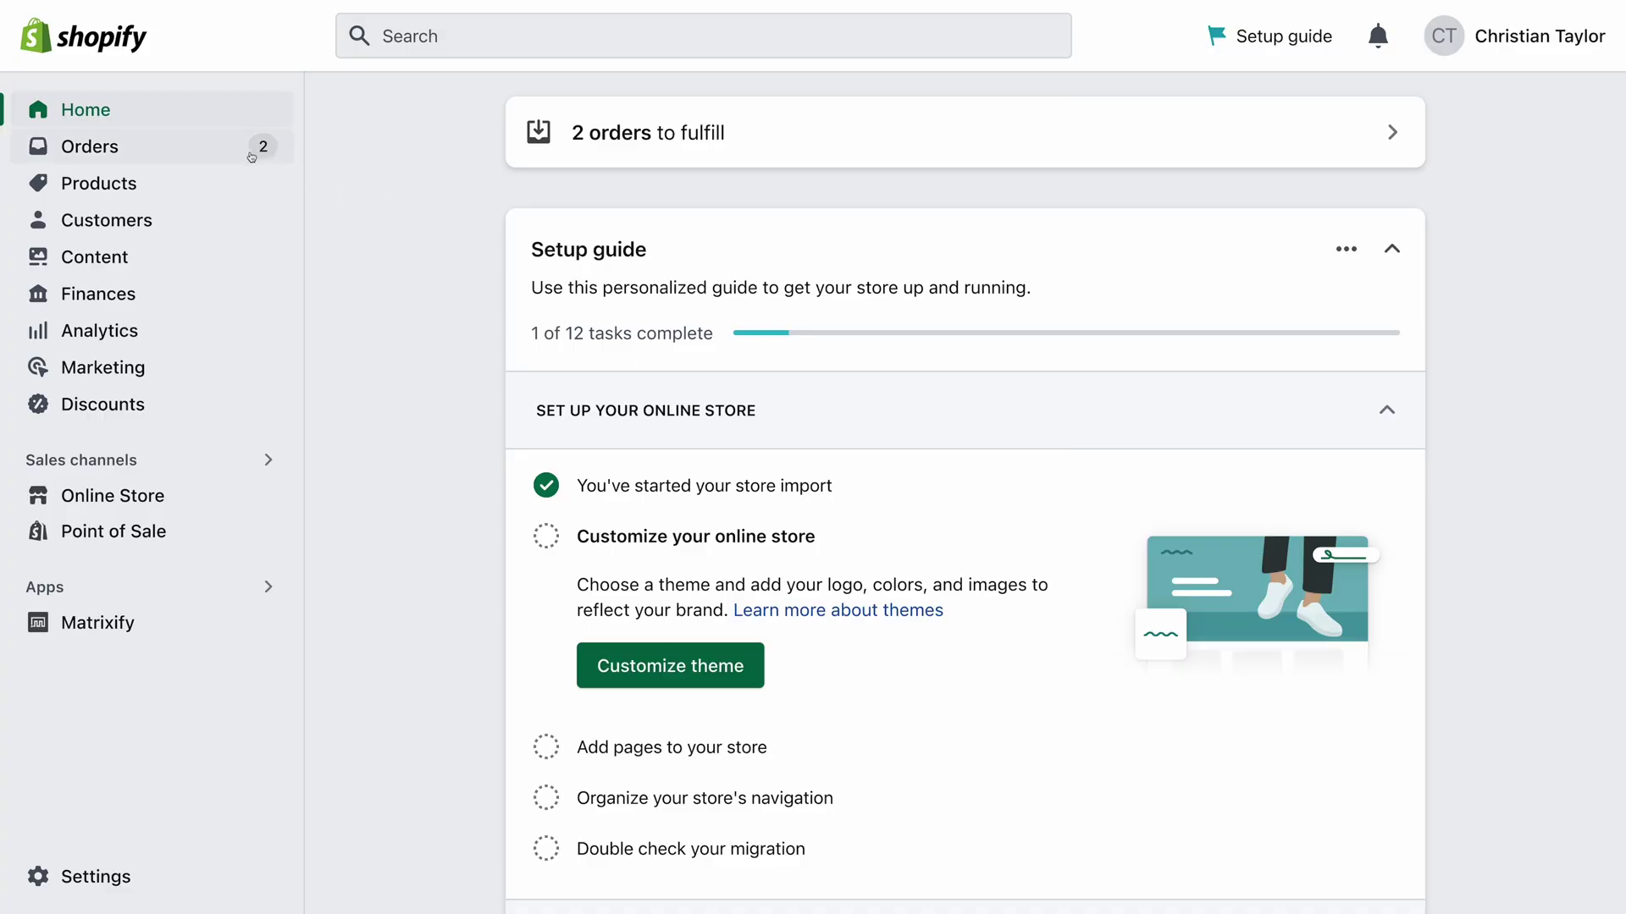
click(251, 157)
click(227, 295)
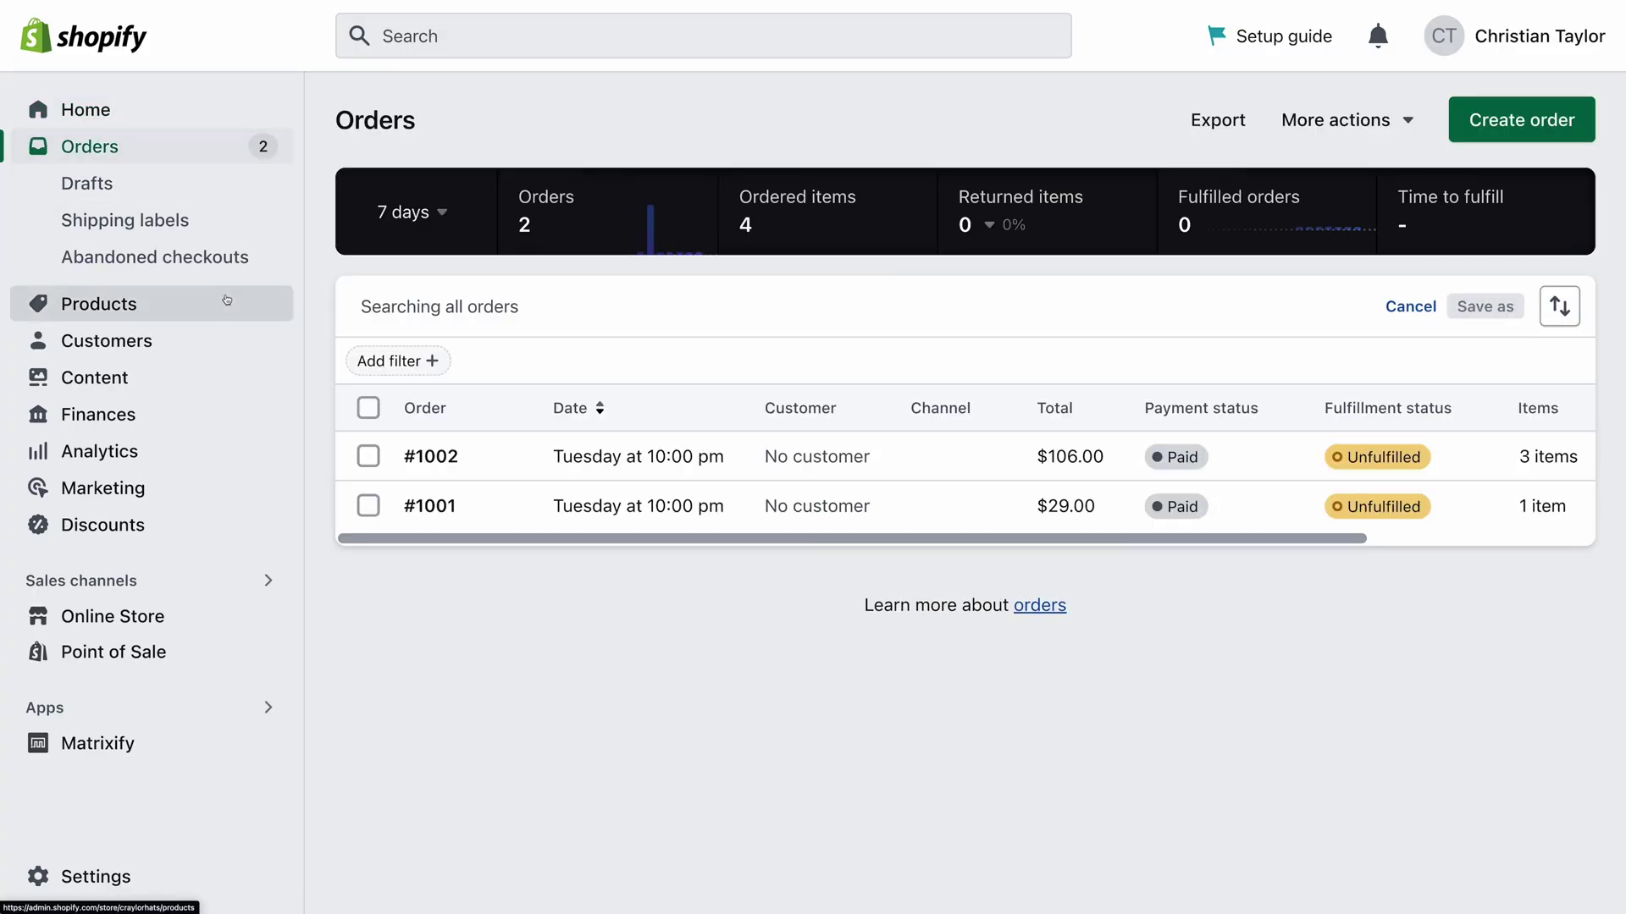
click(228, 396)
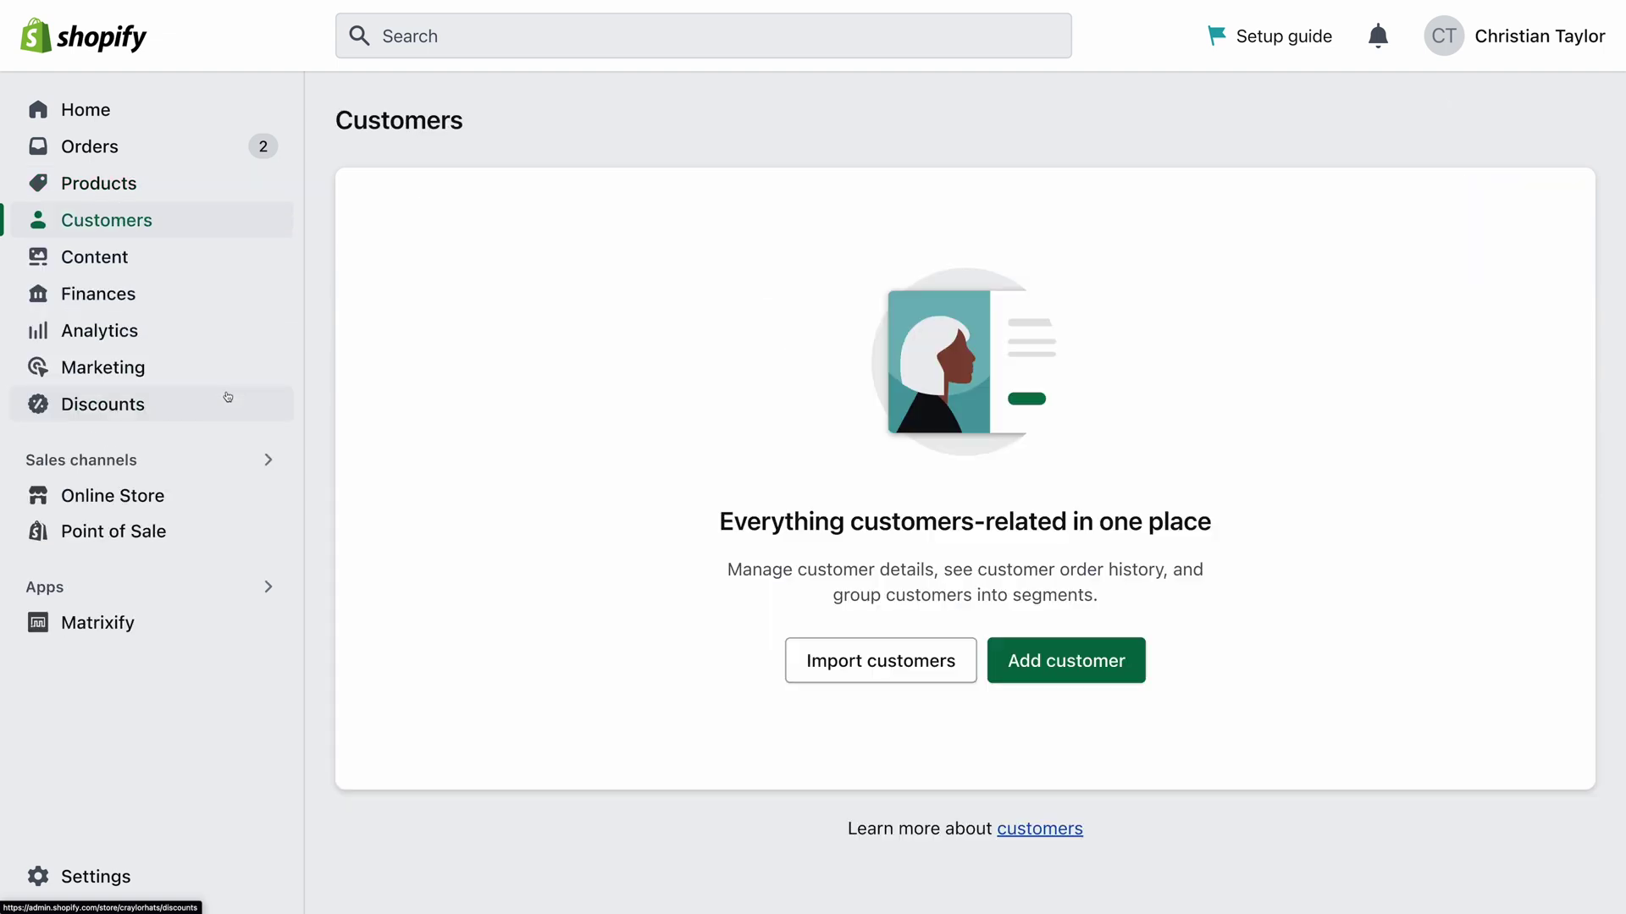
Visit Content and the Finances overview, then bring up WooCommerce's Orders list.
click(192, 268)
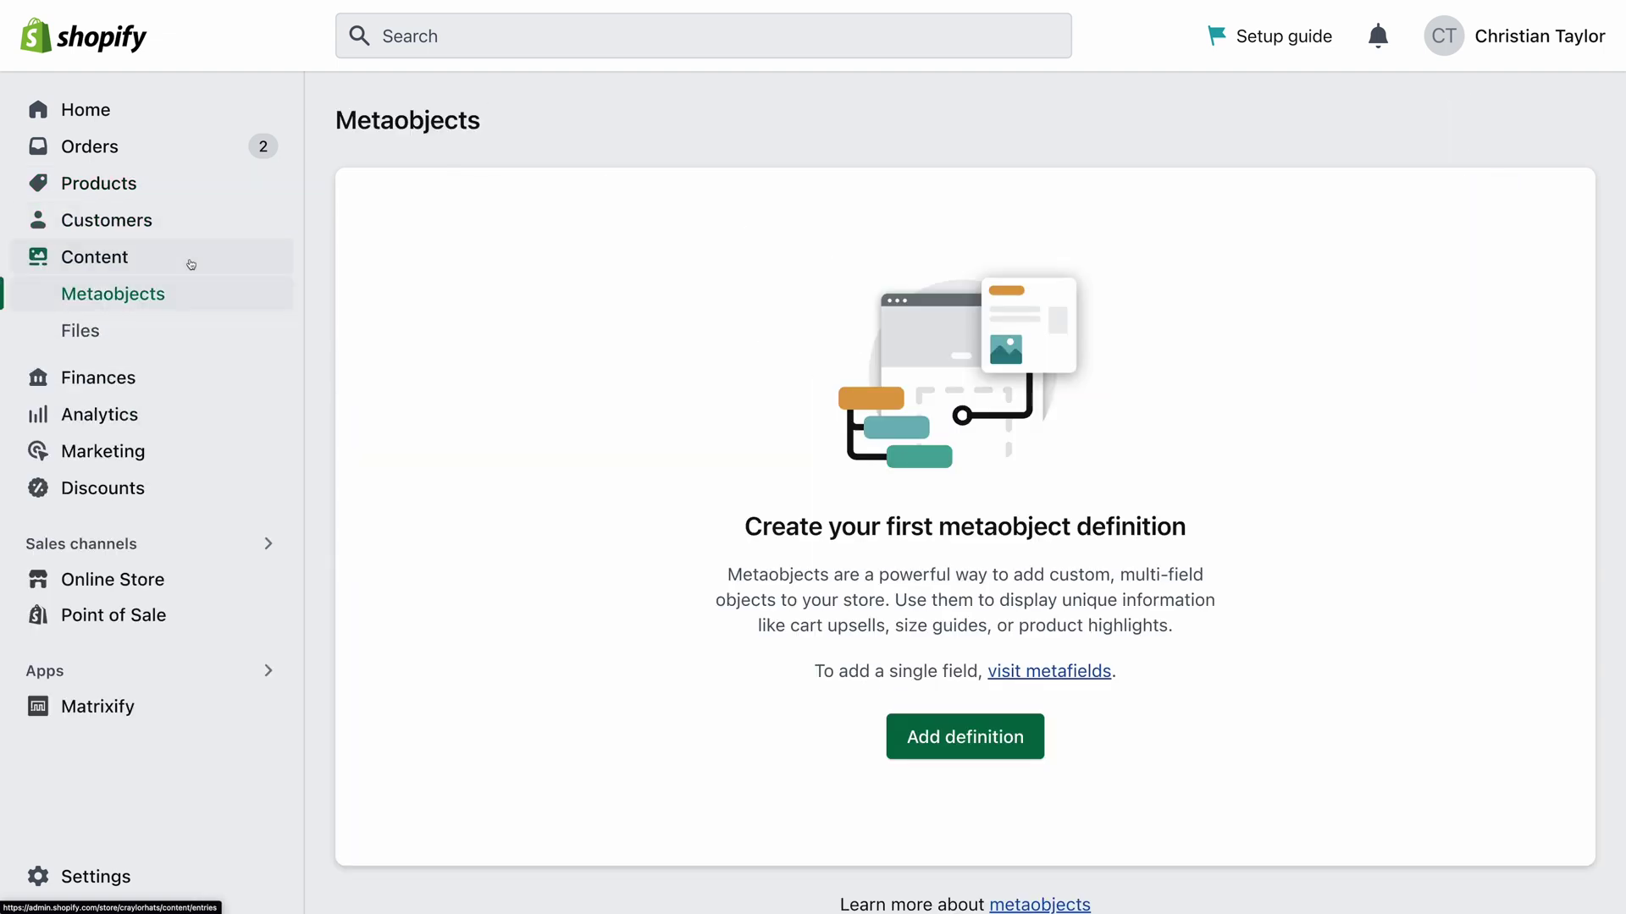
click(191, 377)
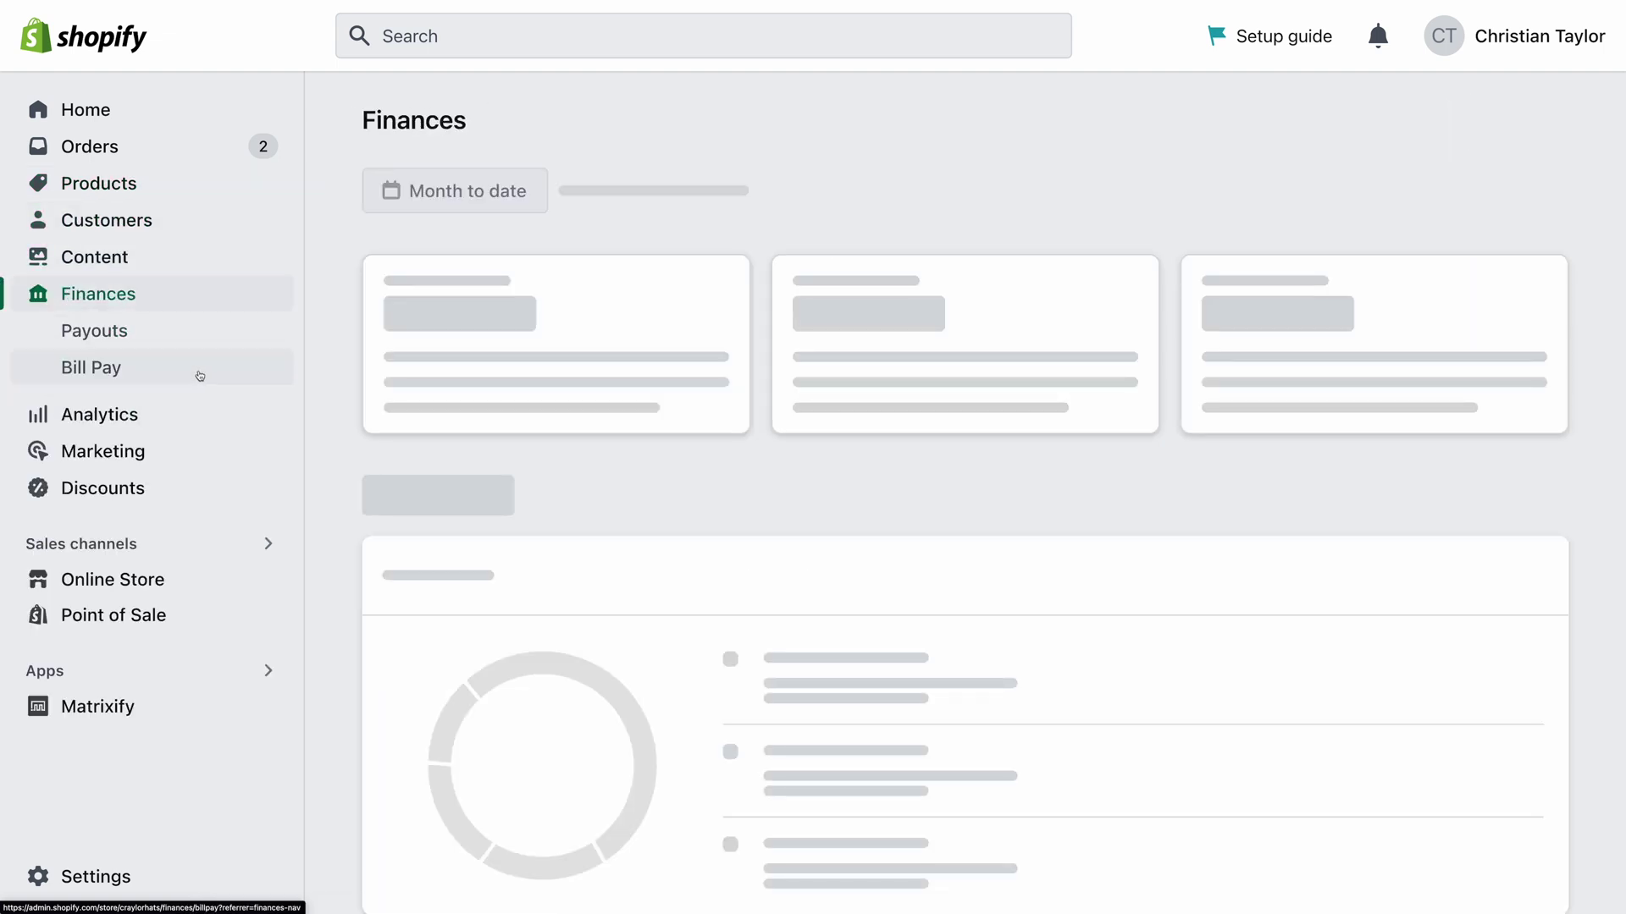
click(85, 441)
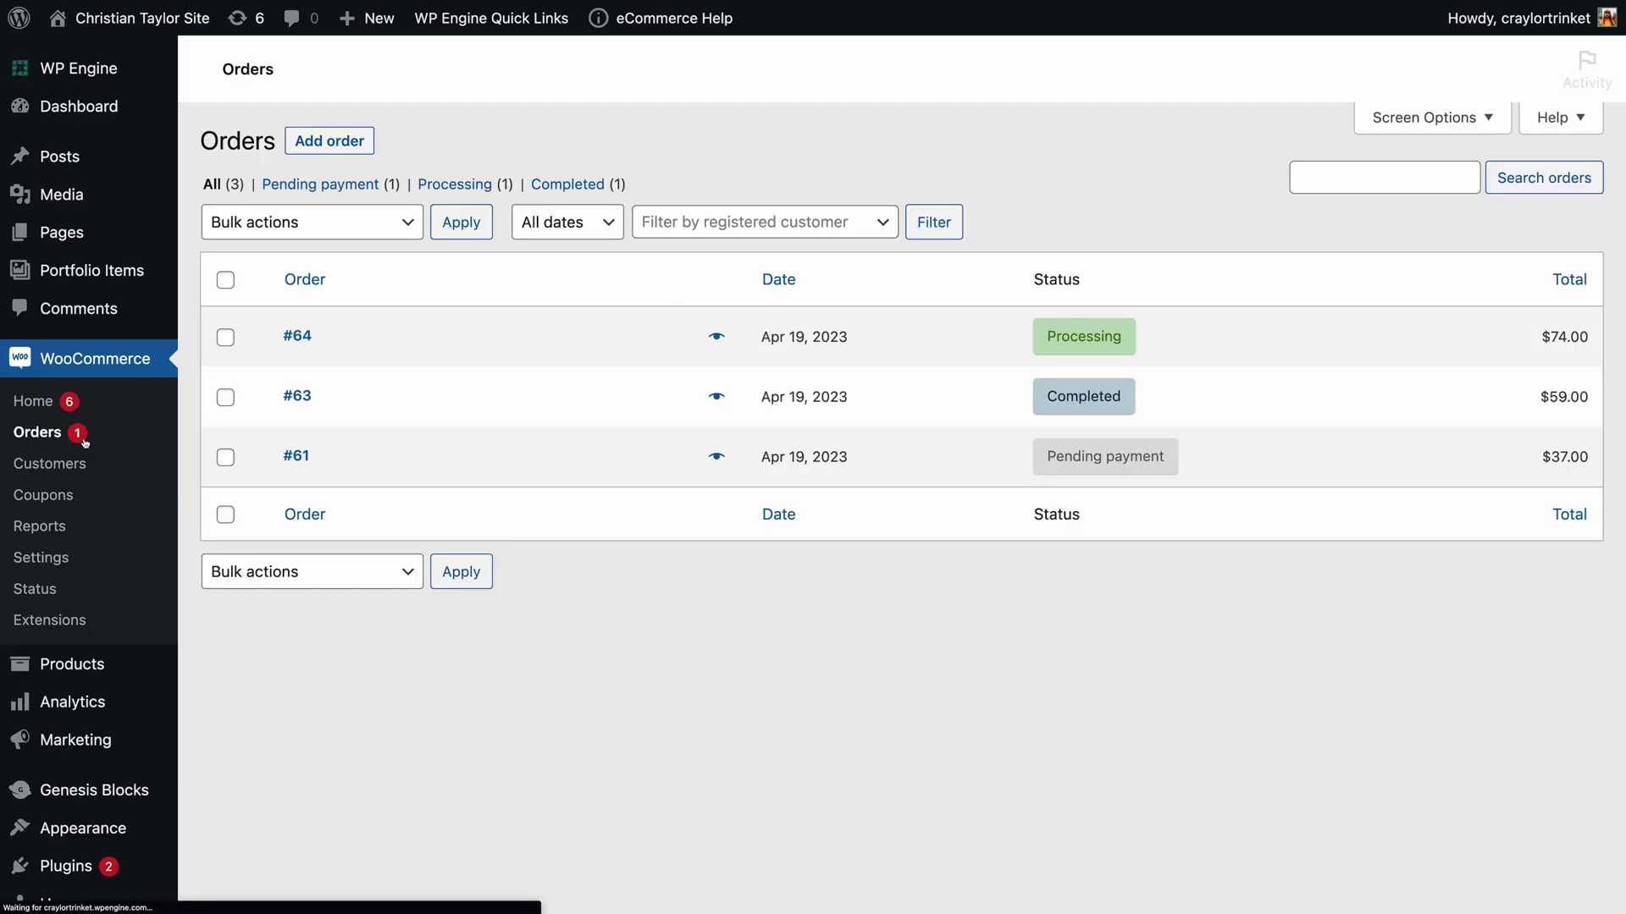
Browse WooCommerce's products list and sales reports, then return to All Products.
click(71, 664)
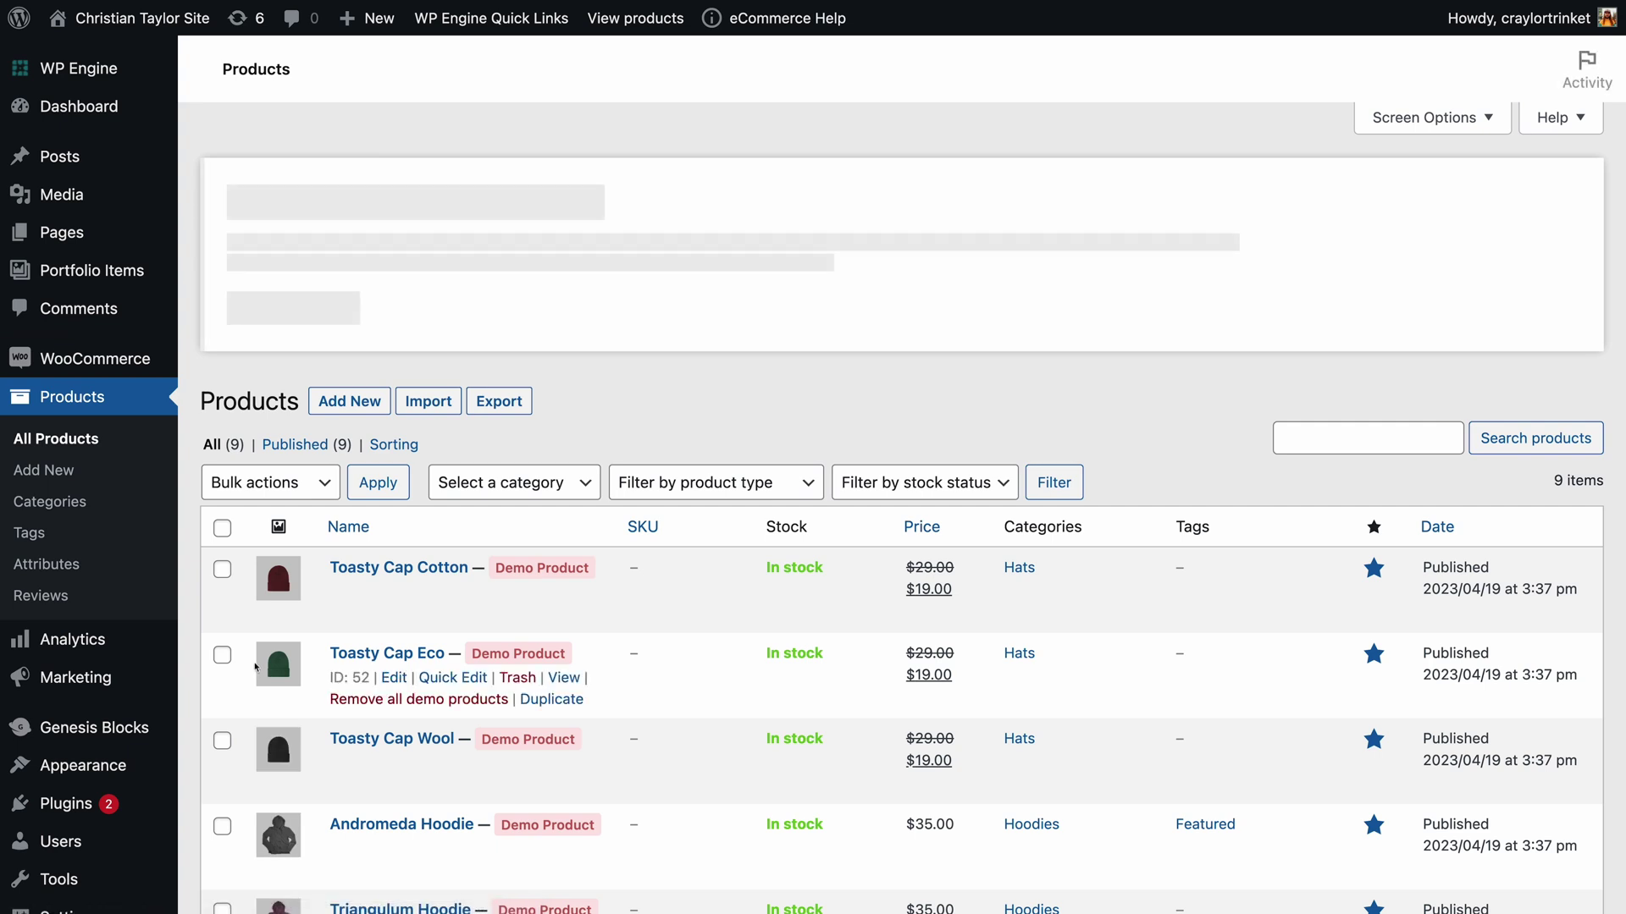
mouse_move(442, 585)
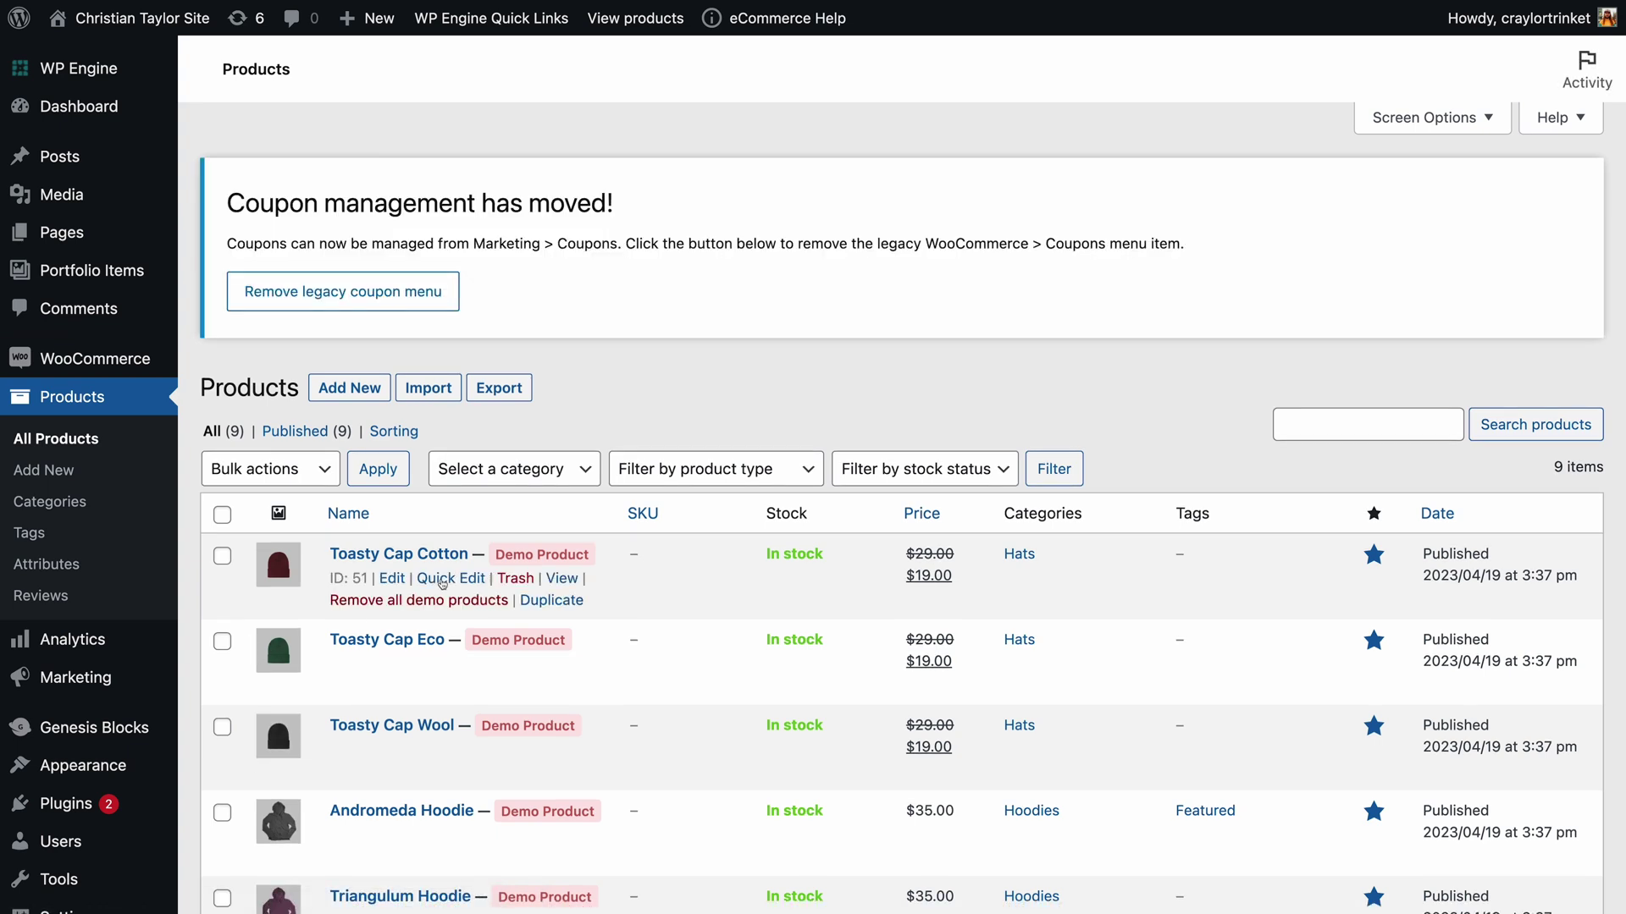
click(242, 489)
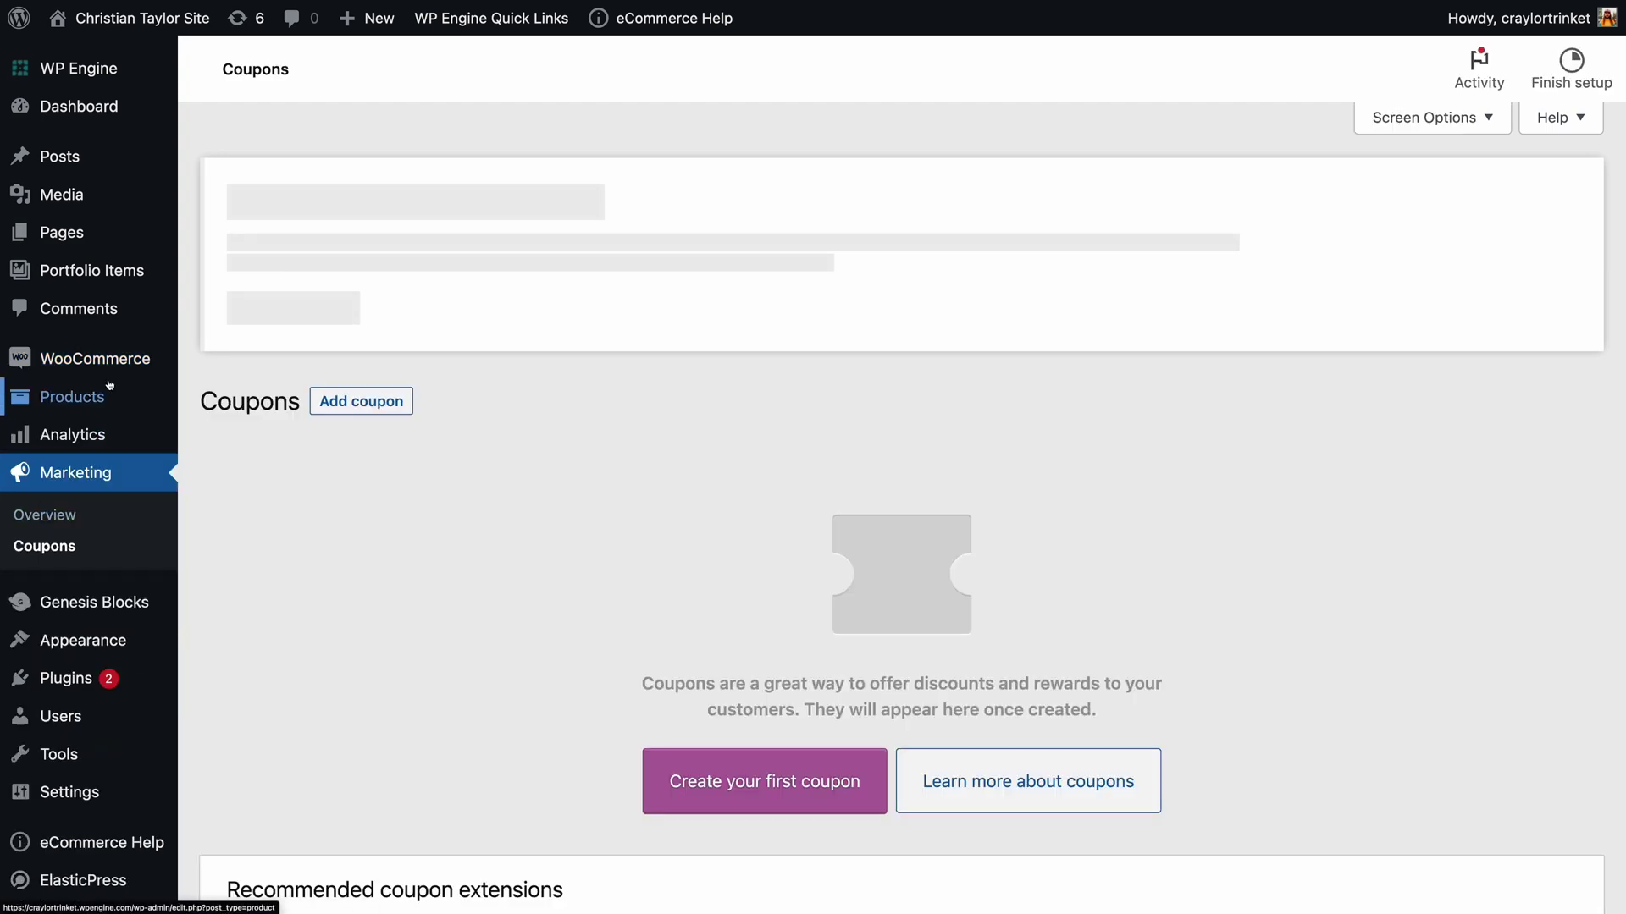
mouse_move(115, 366)
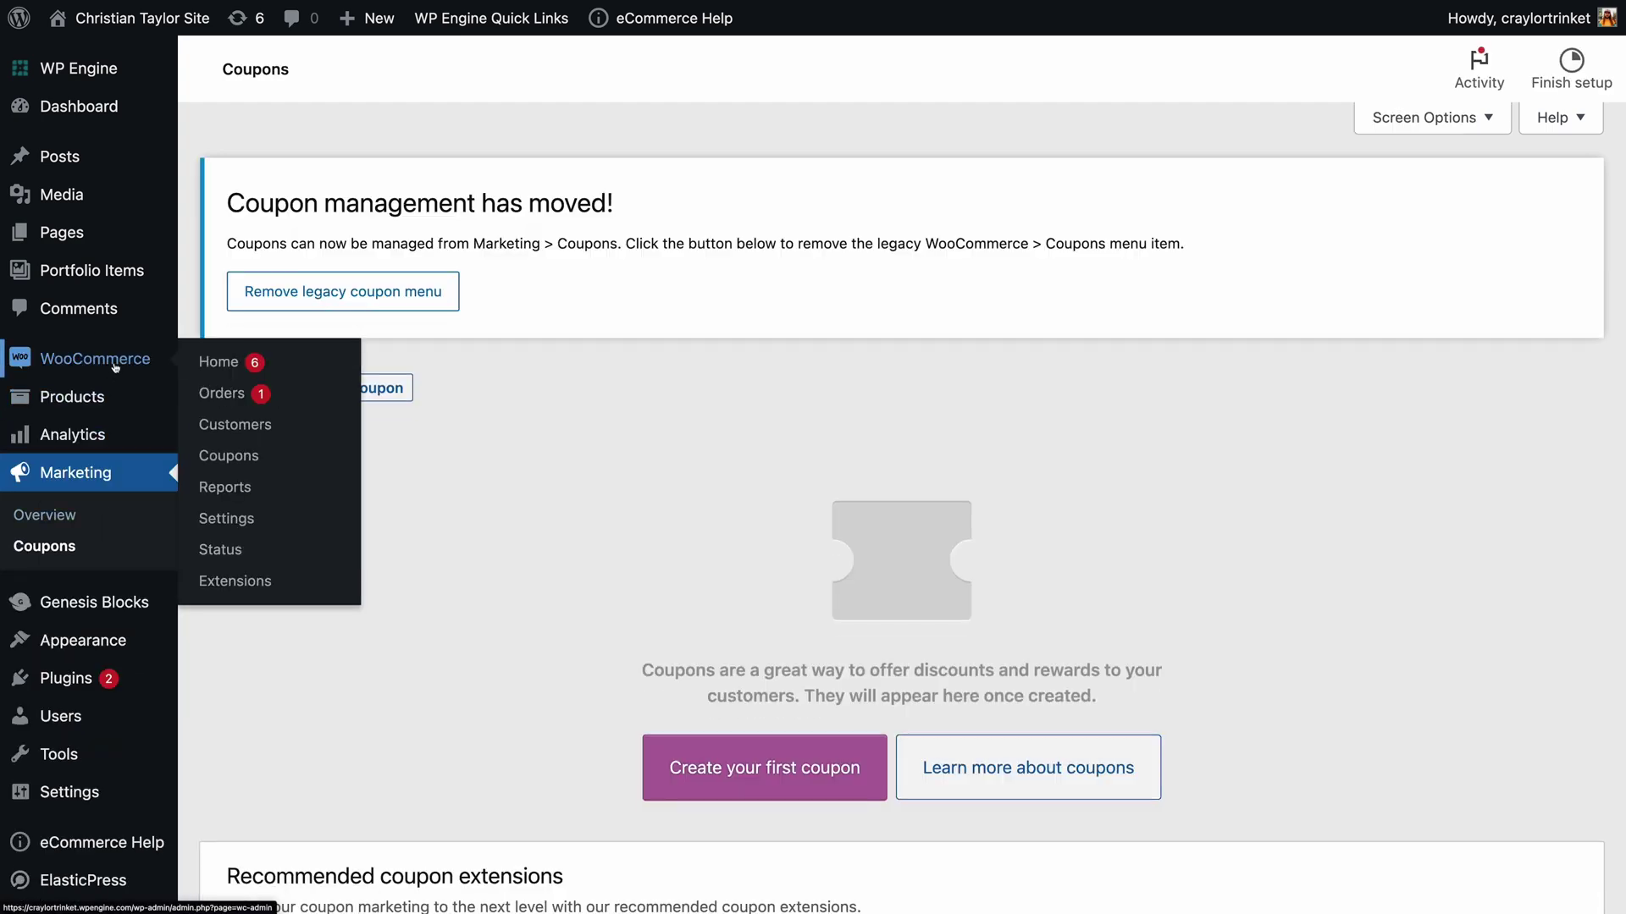
click(242, 489)
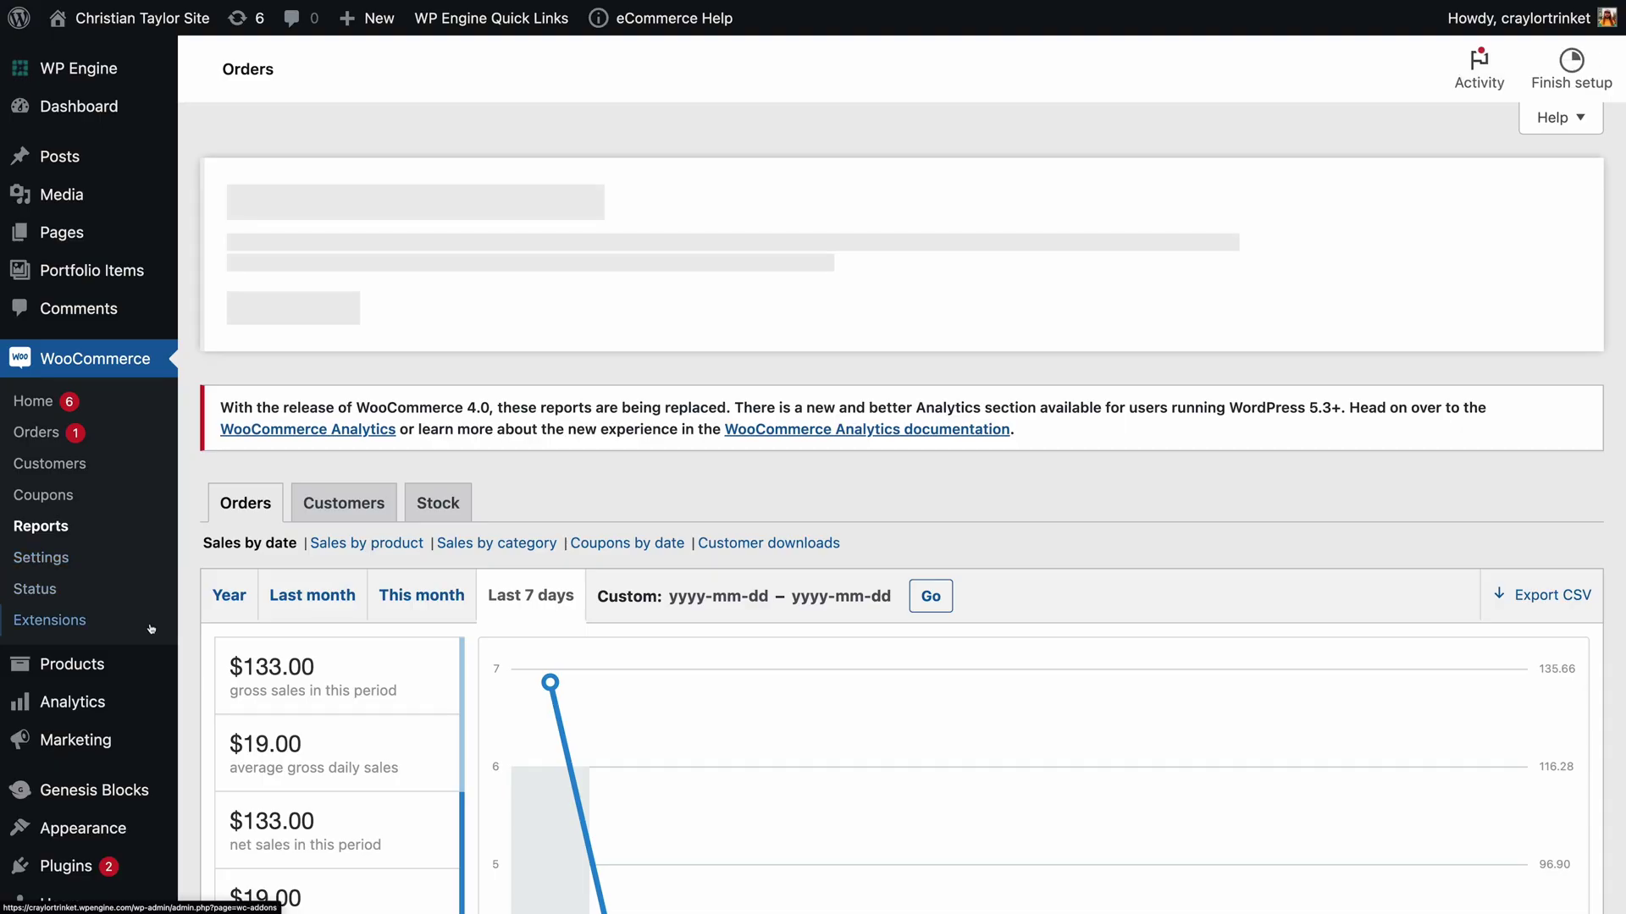
mouse_move(127, 664)
click(254, 668)
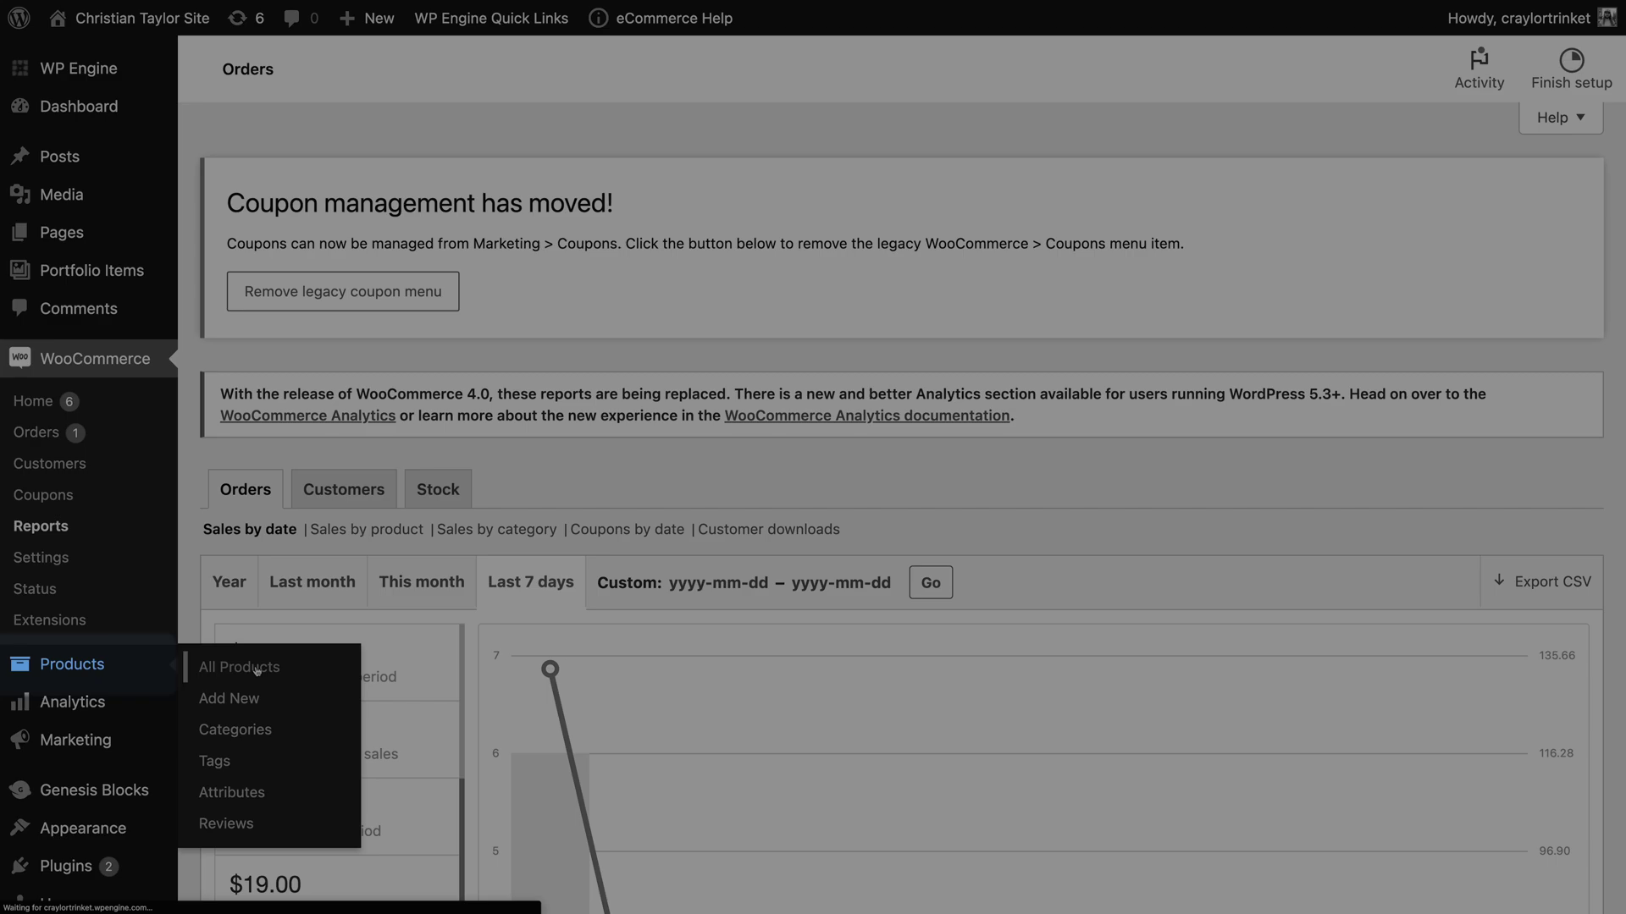
scroll(664, 407, down, 3)
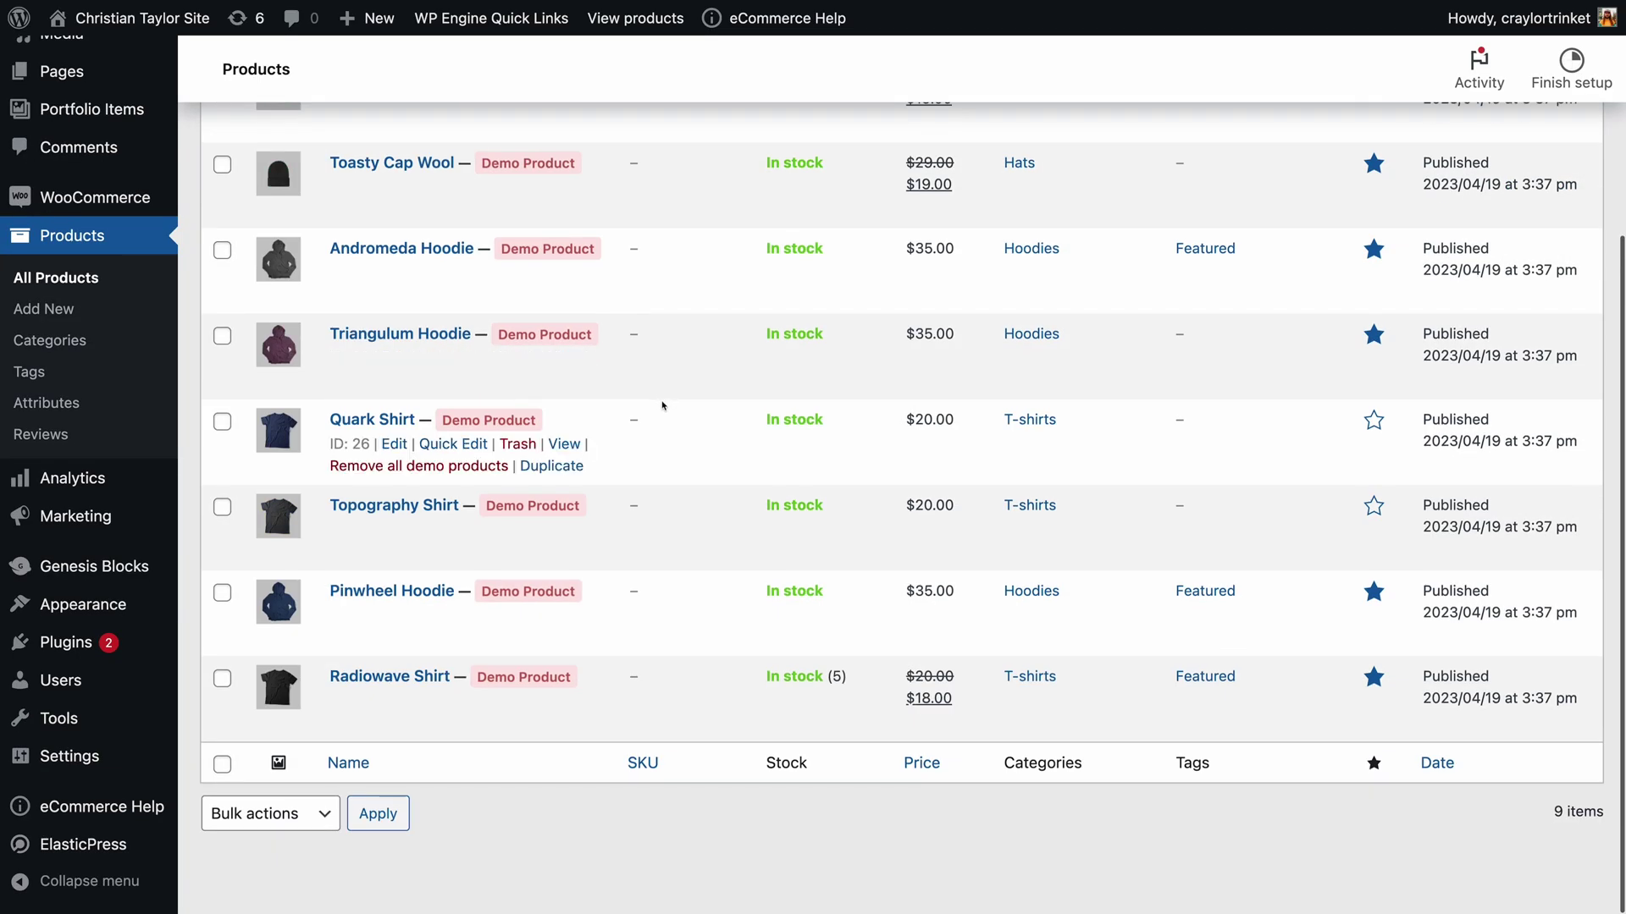
scroll(663, 407, up, 3)
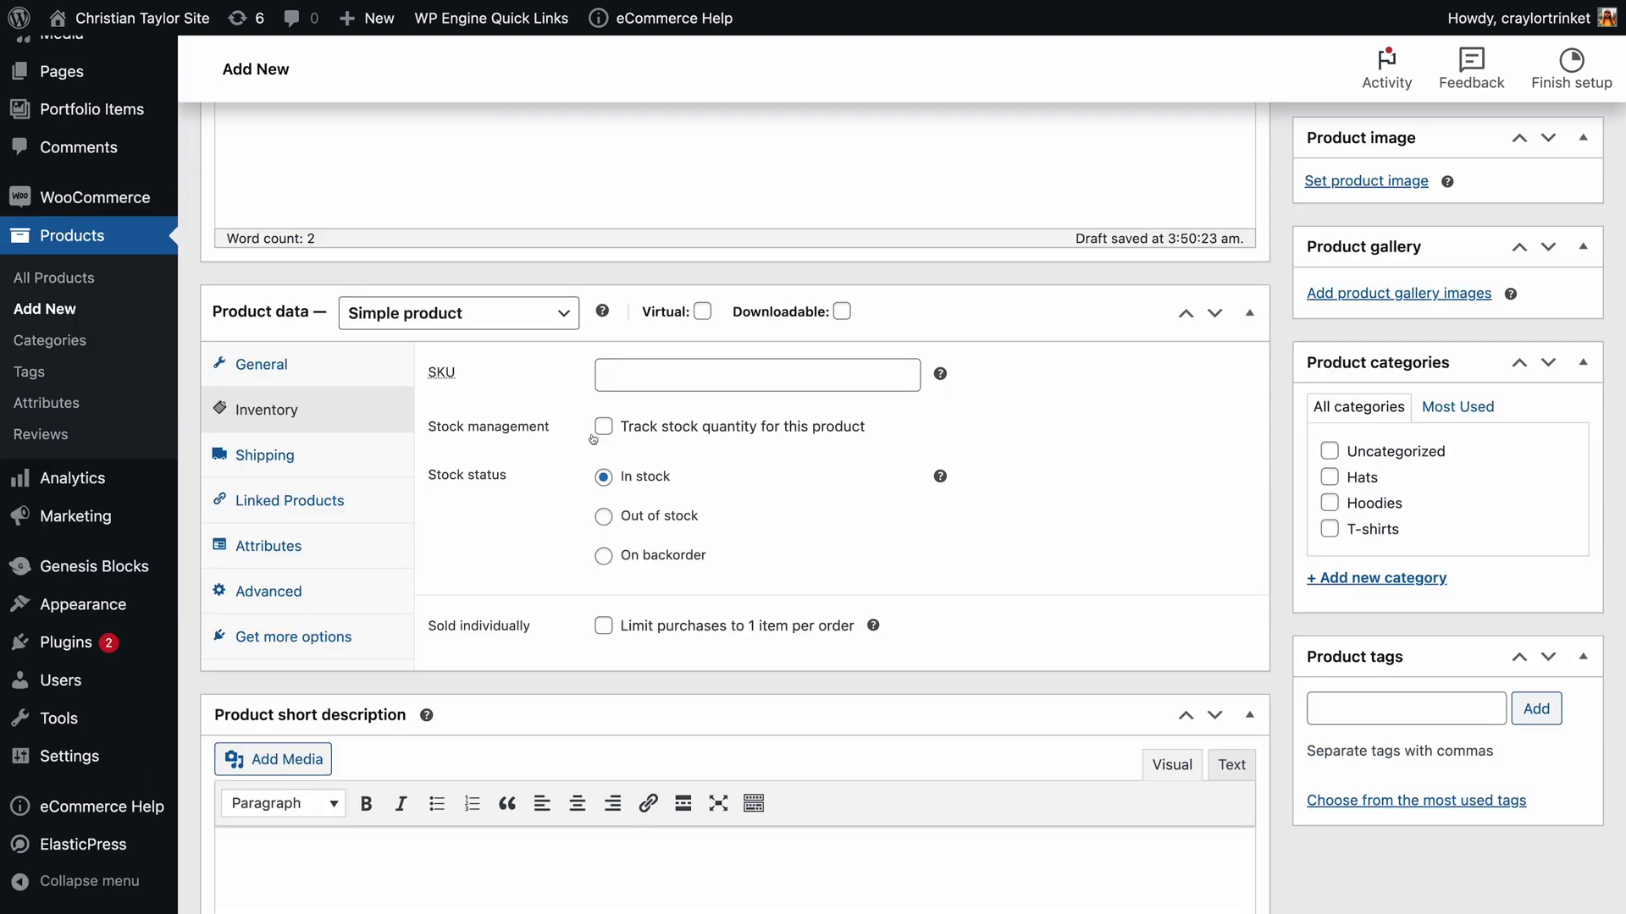
Enable stock quantity tracking for Trinket A and begin choosing its product image.
click(603, 426)
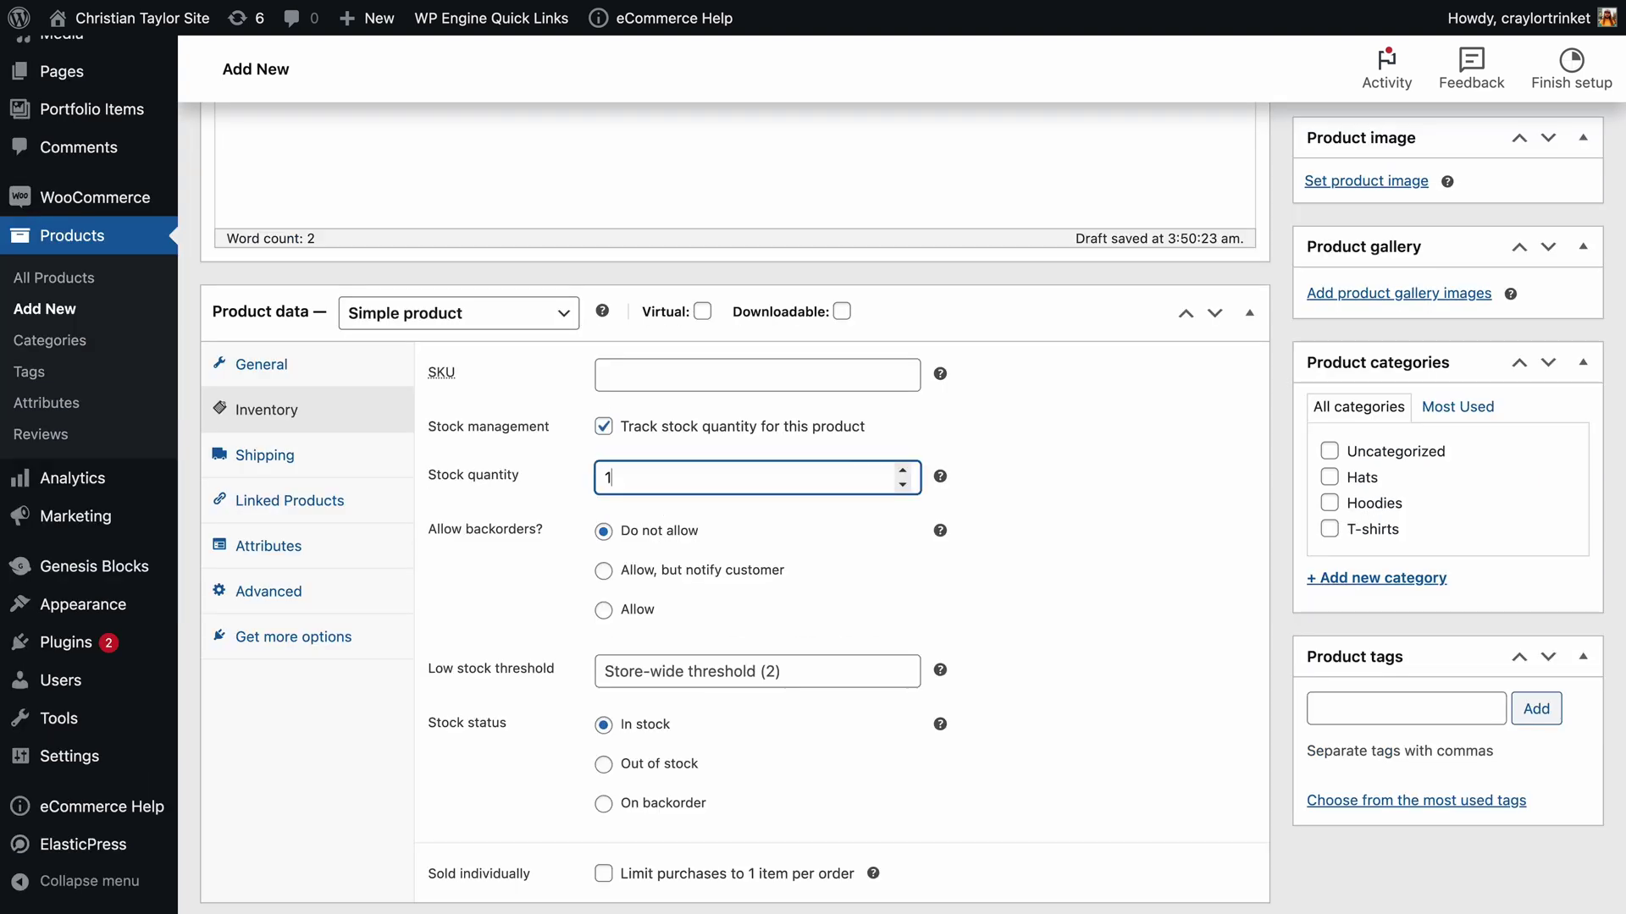
scroll(651, 661, down, 6)
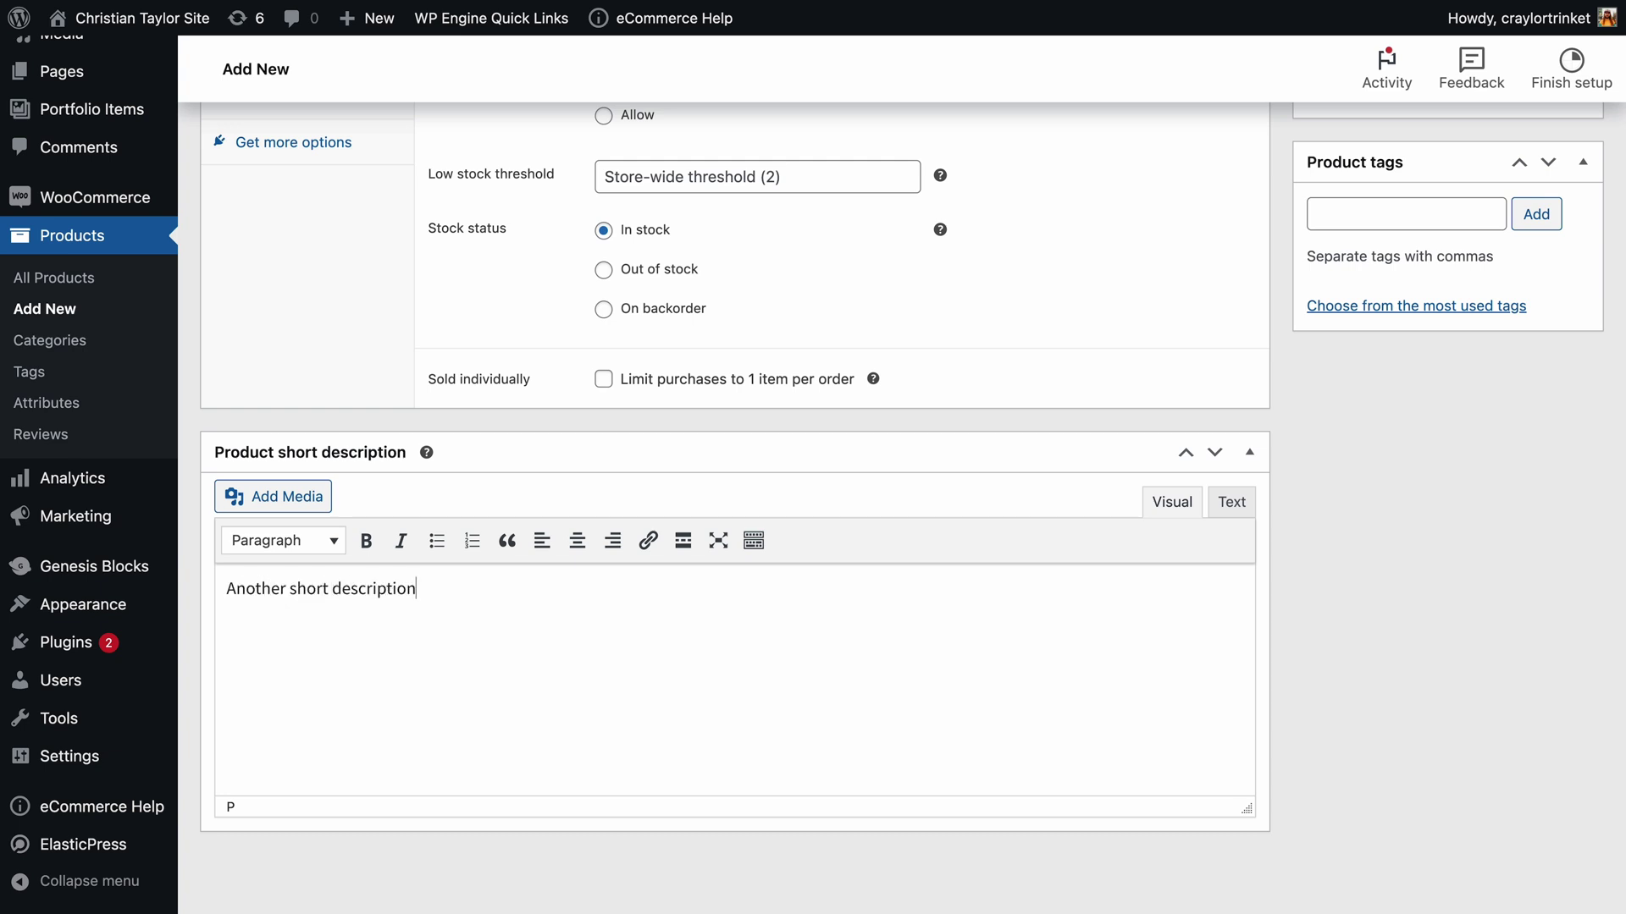
scroll(662, 657, up, 10)
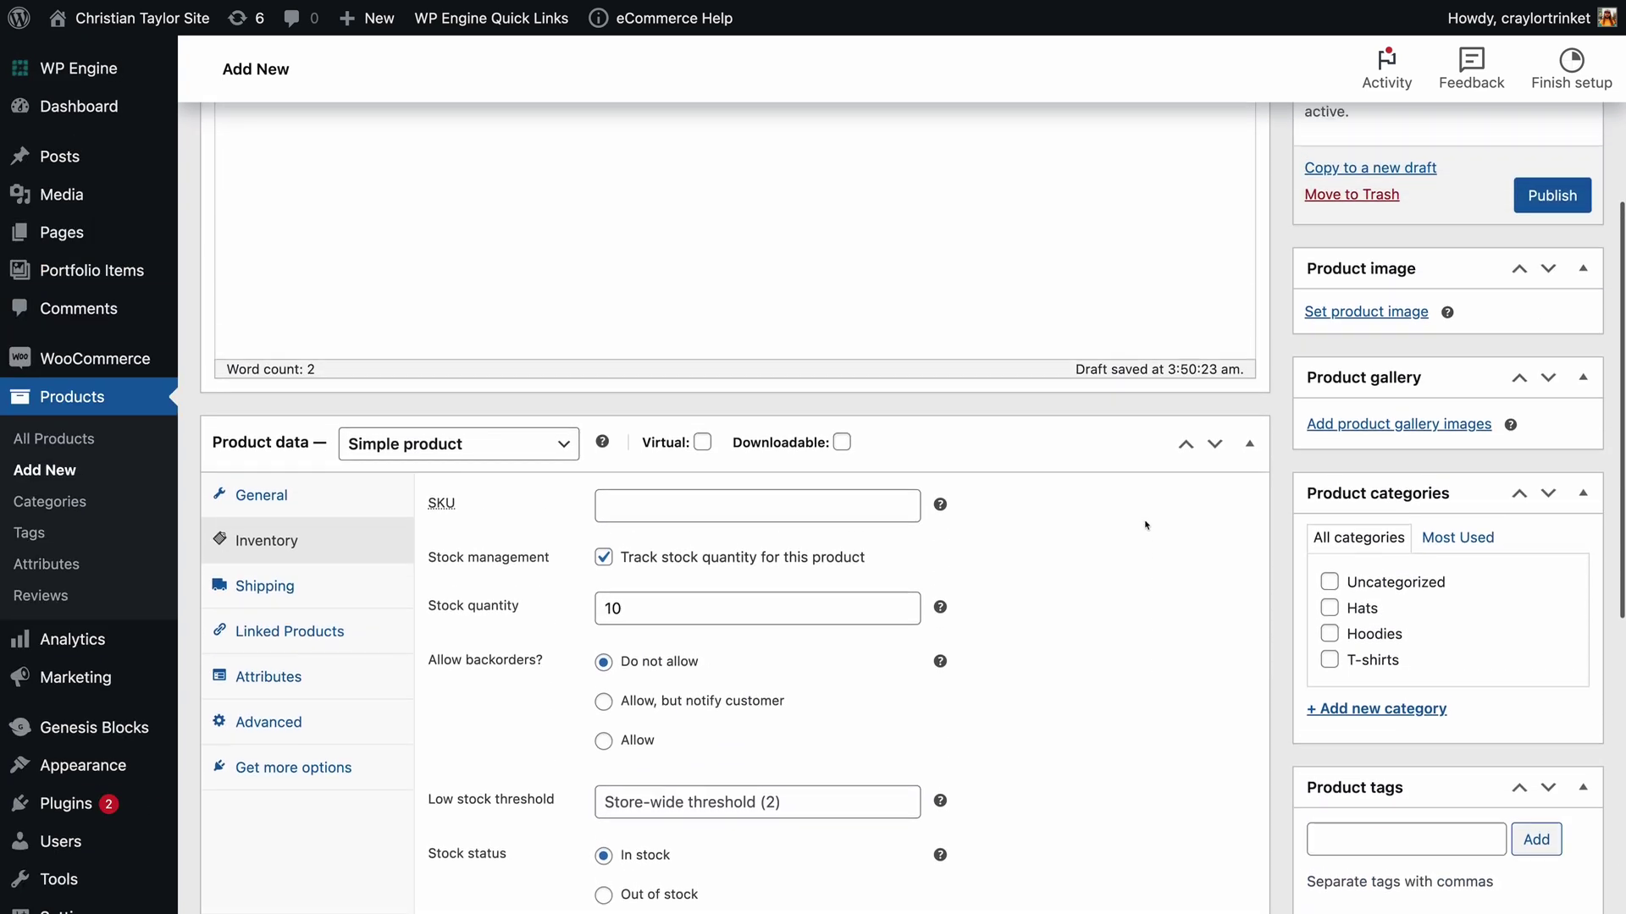
click(1365, 583)
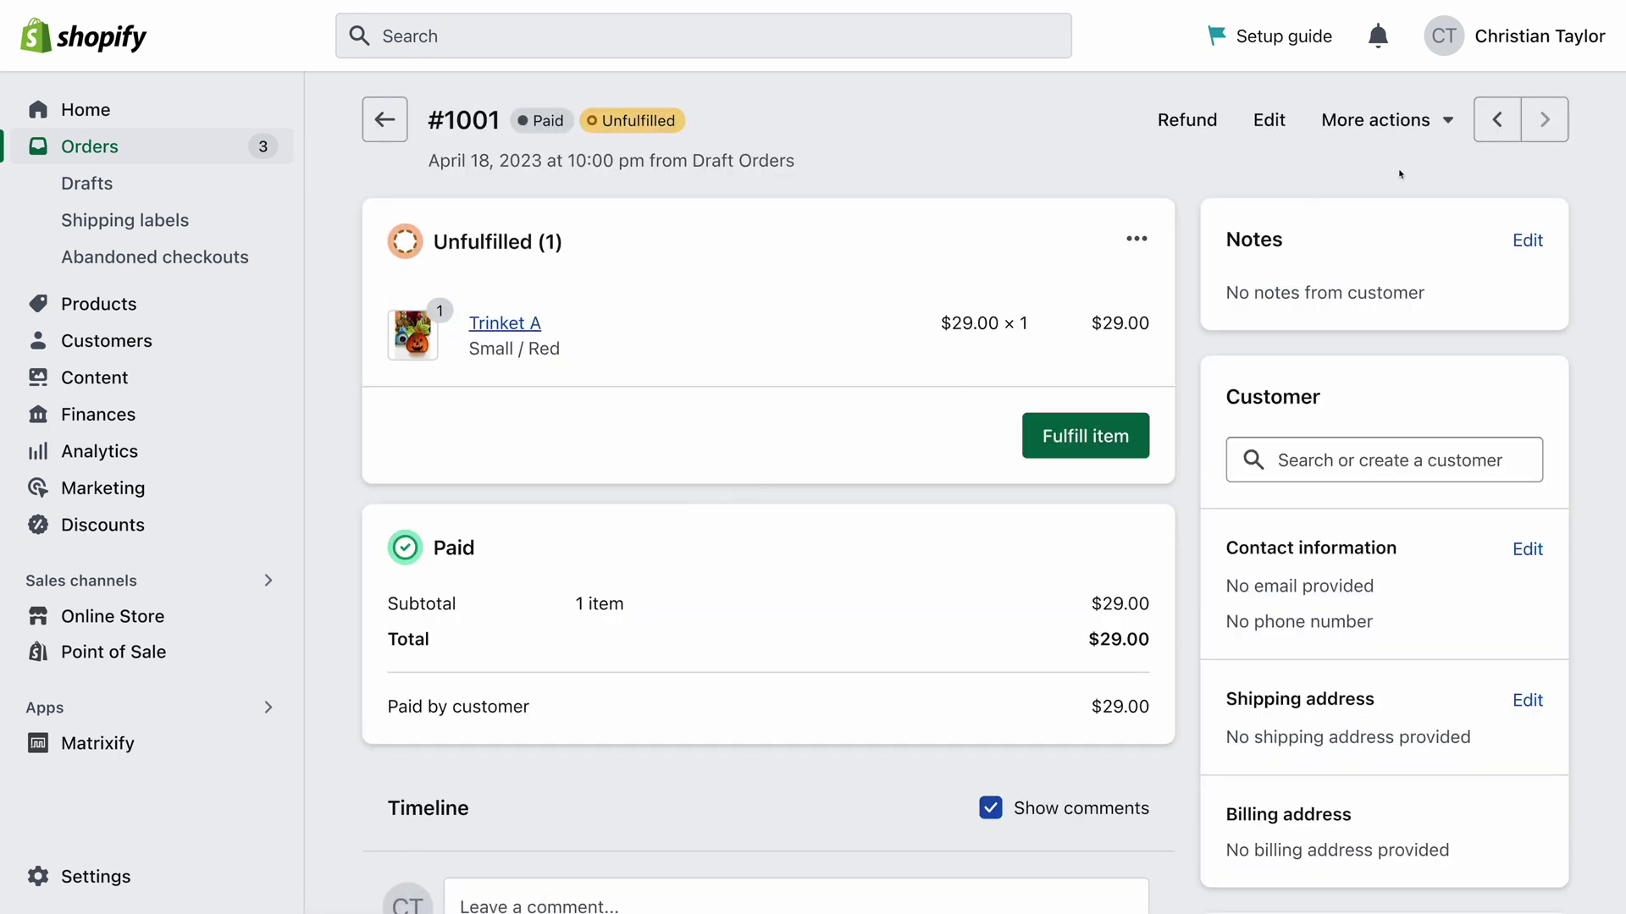
Move from order #1002 to #1003 and fulfil its Trinket C item.
click(1497, 119)
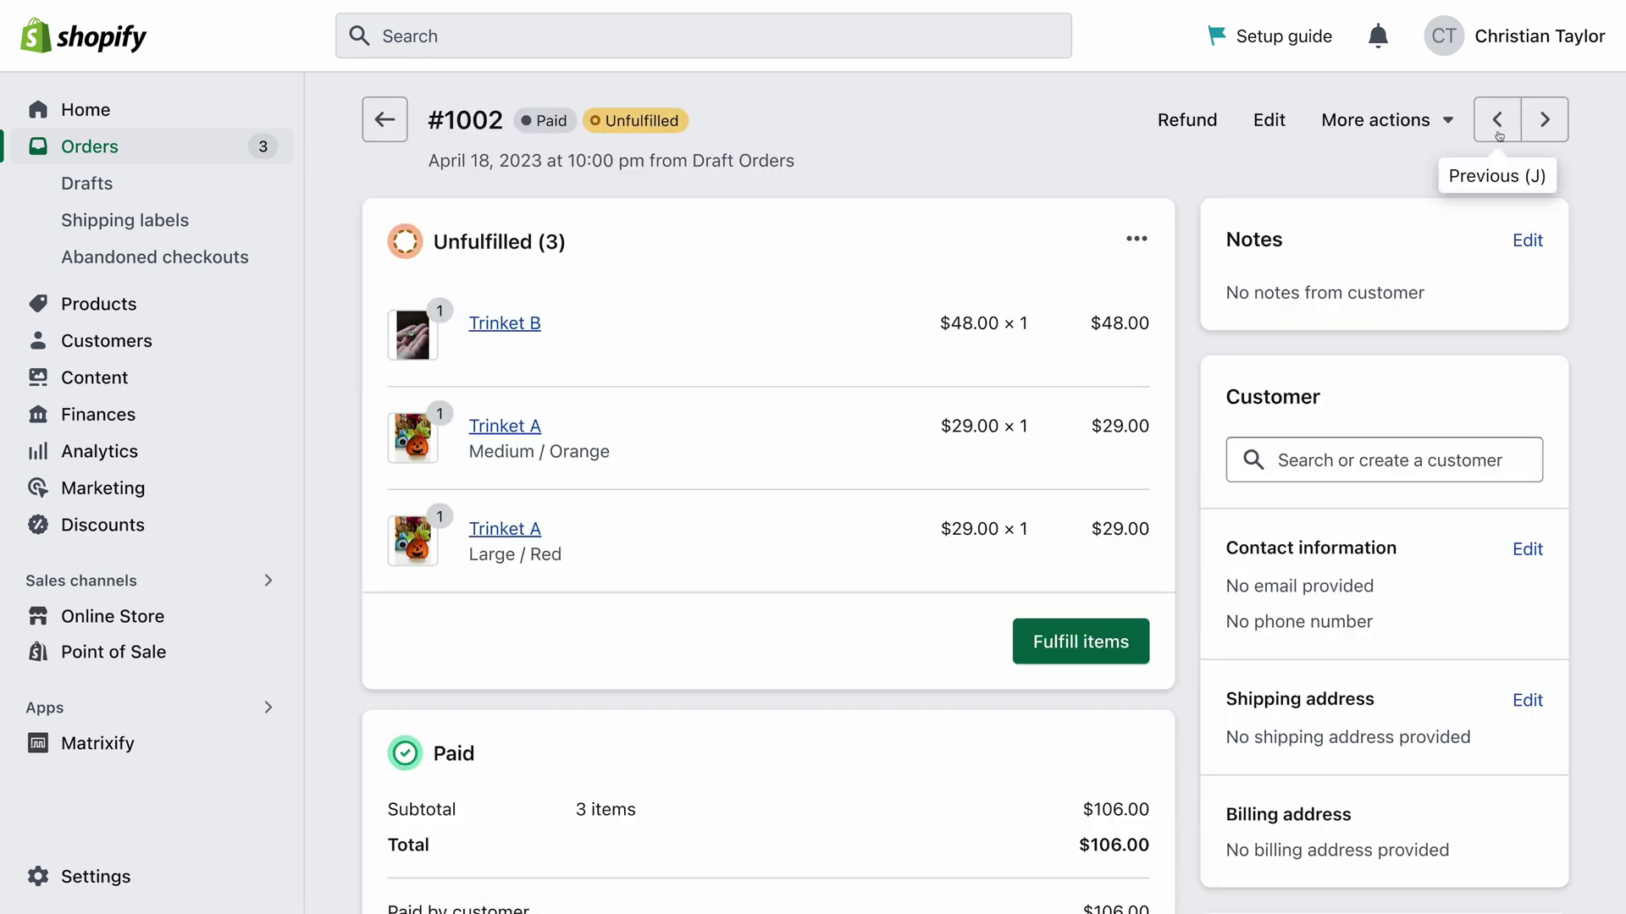
click(1497, 119)
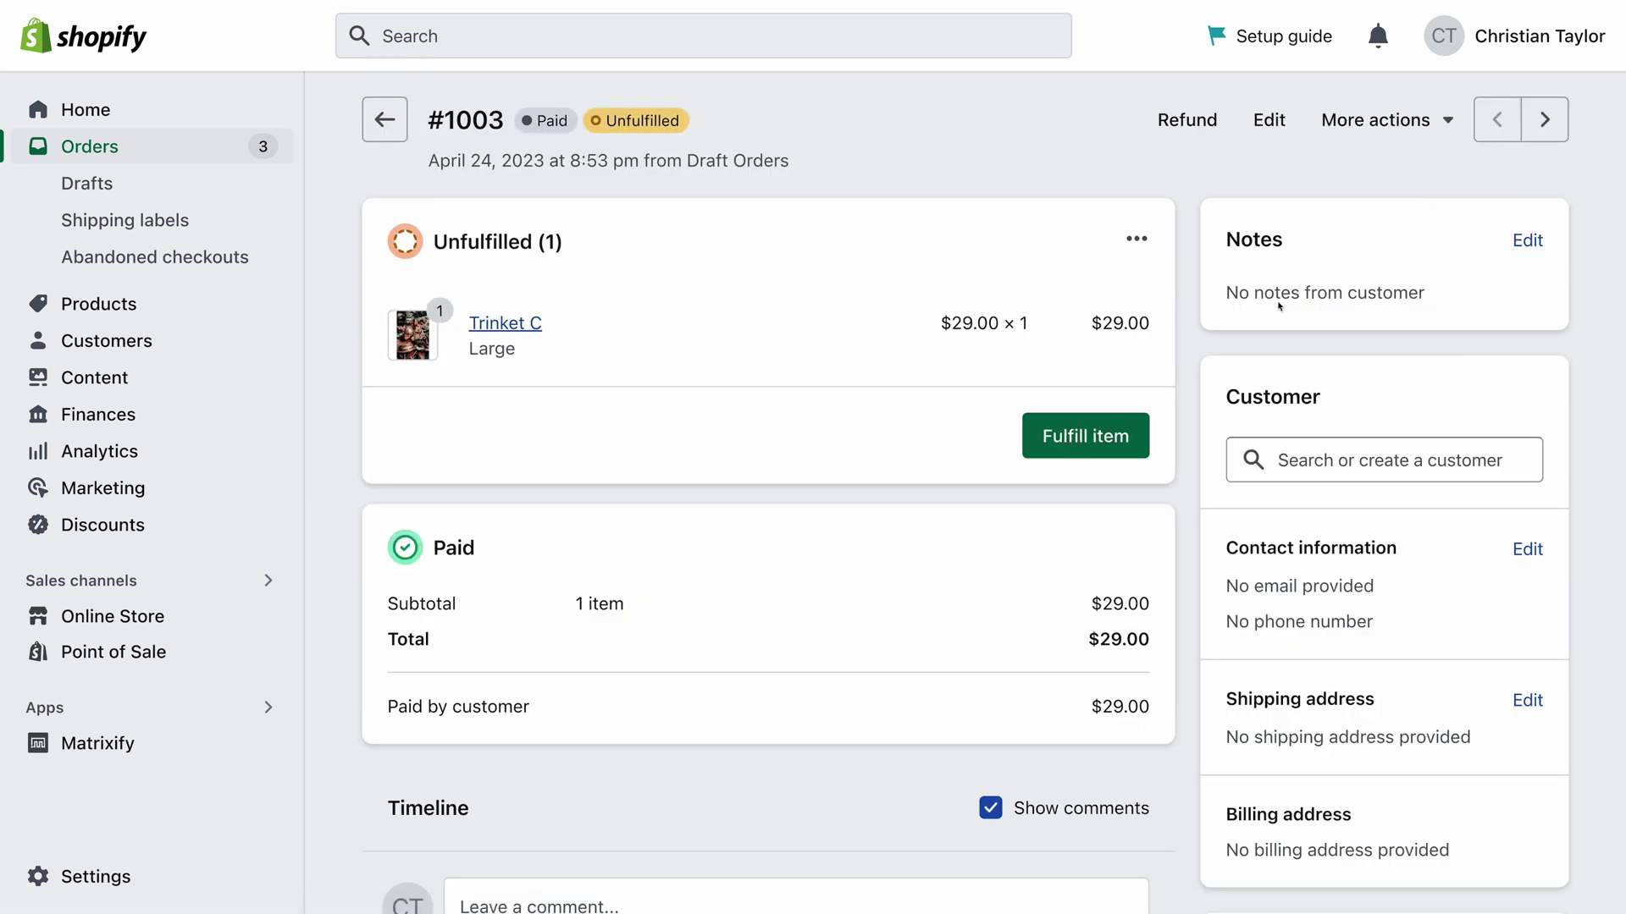
click(1135, 436)
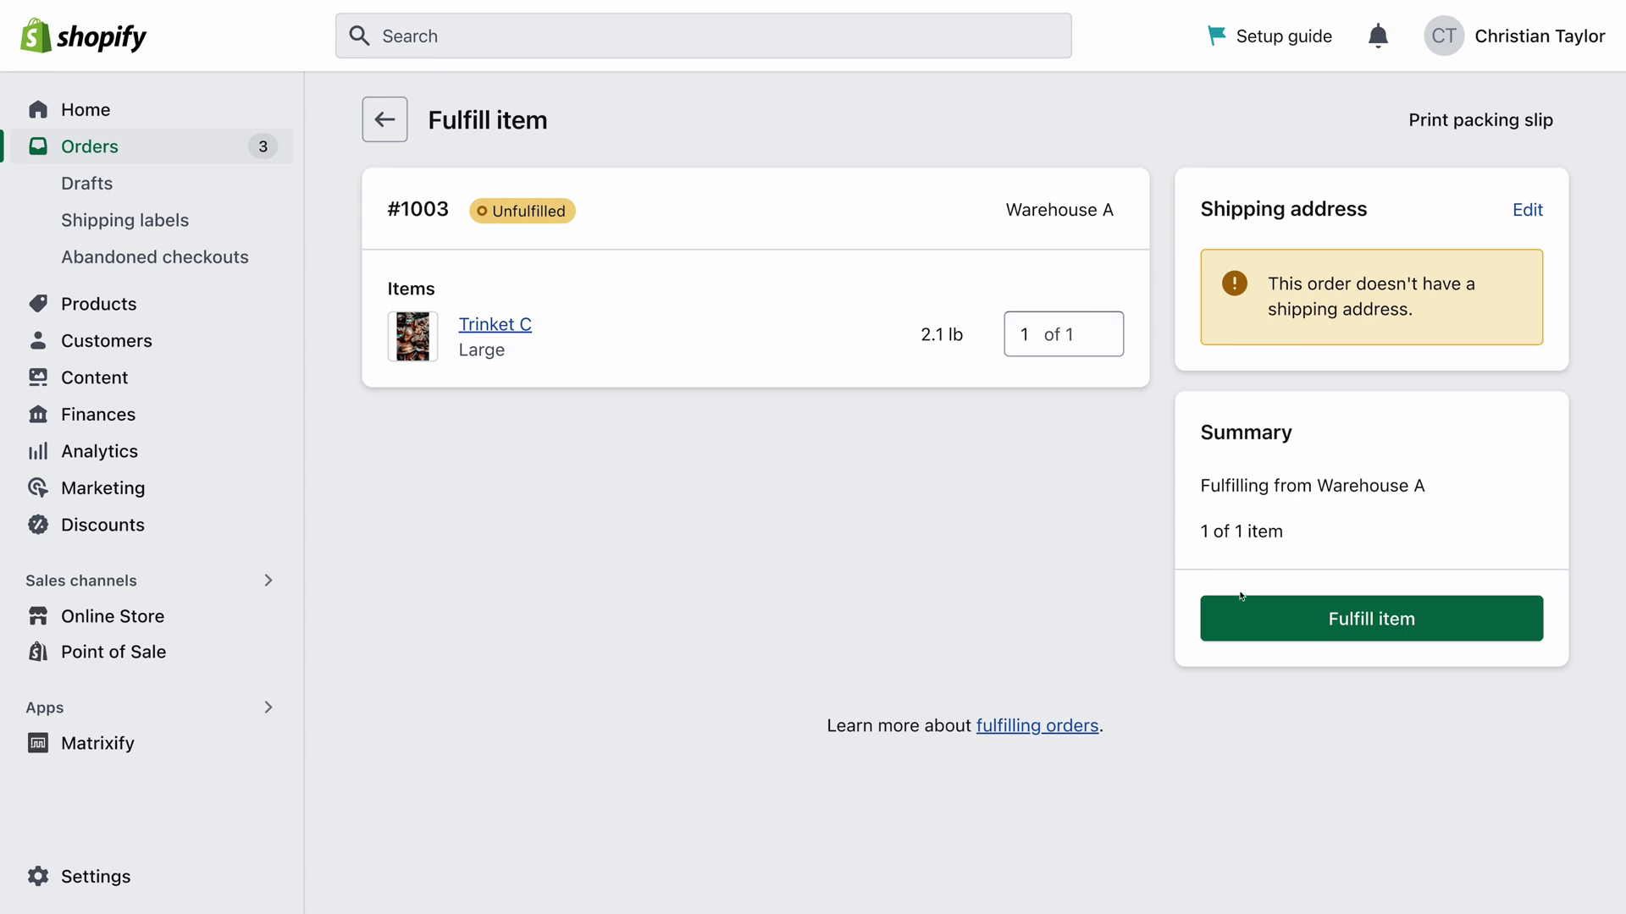
click(1253, 617)
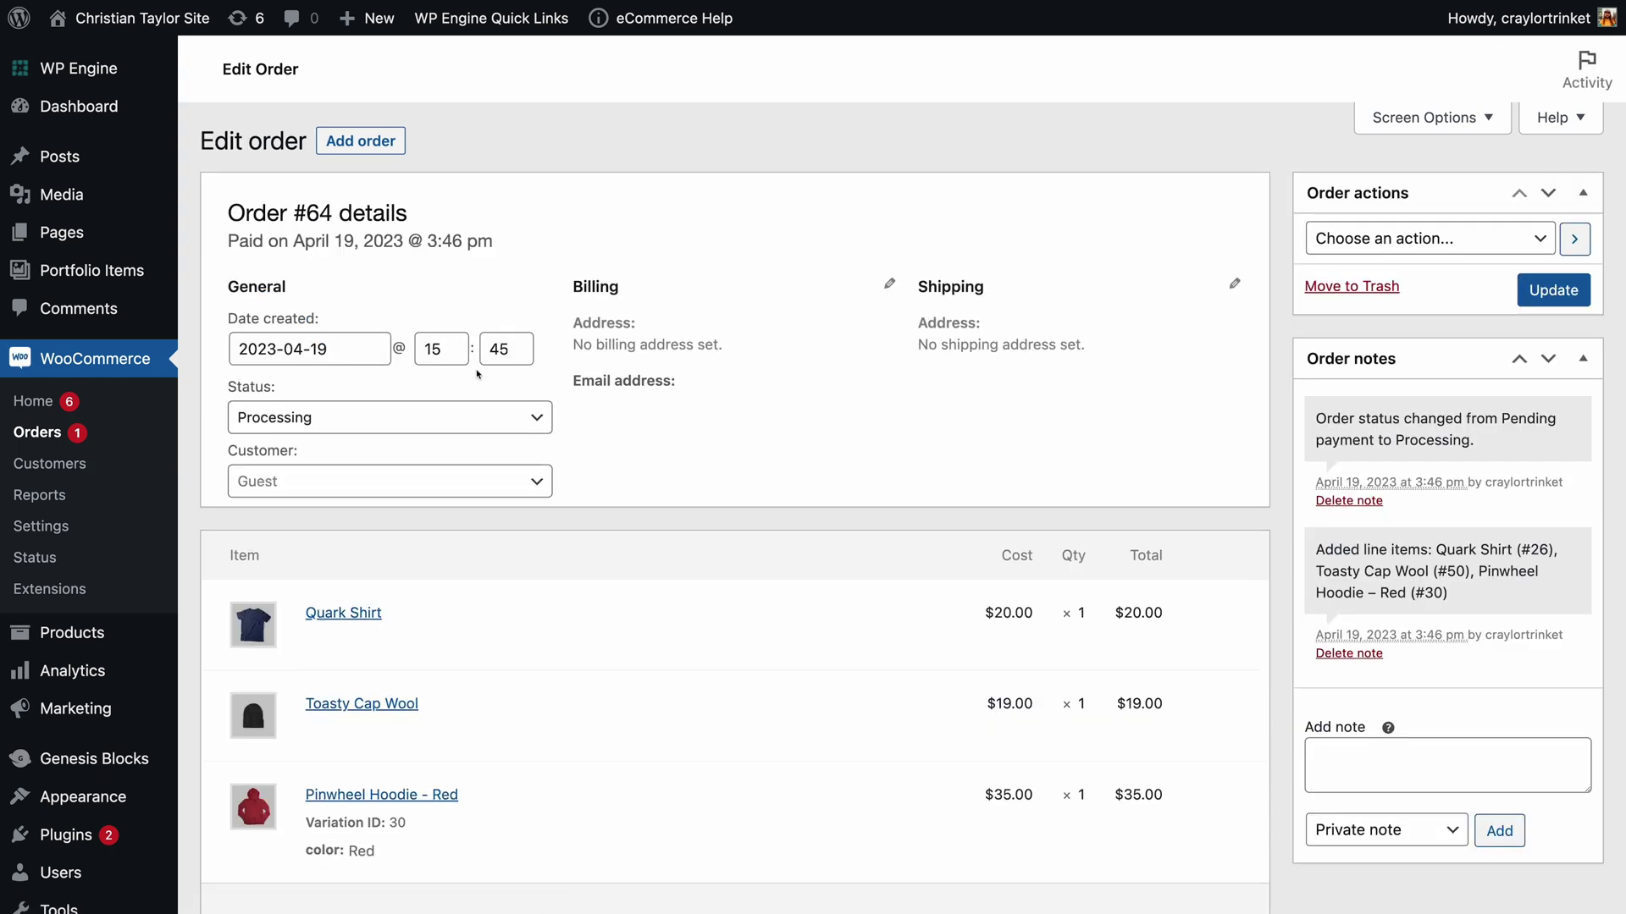
Review Edit Order #64 and switch its status from Processing to Completed.
scroll(748, 508, down, 7)
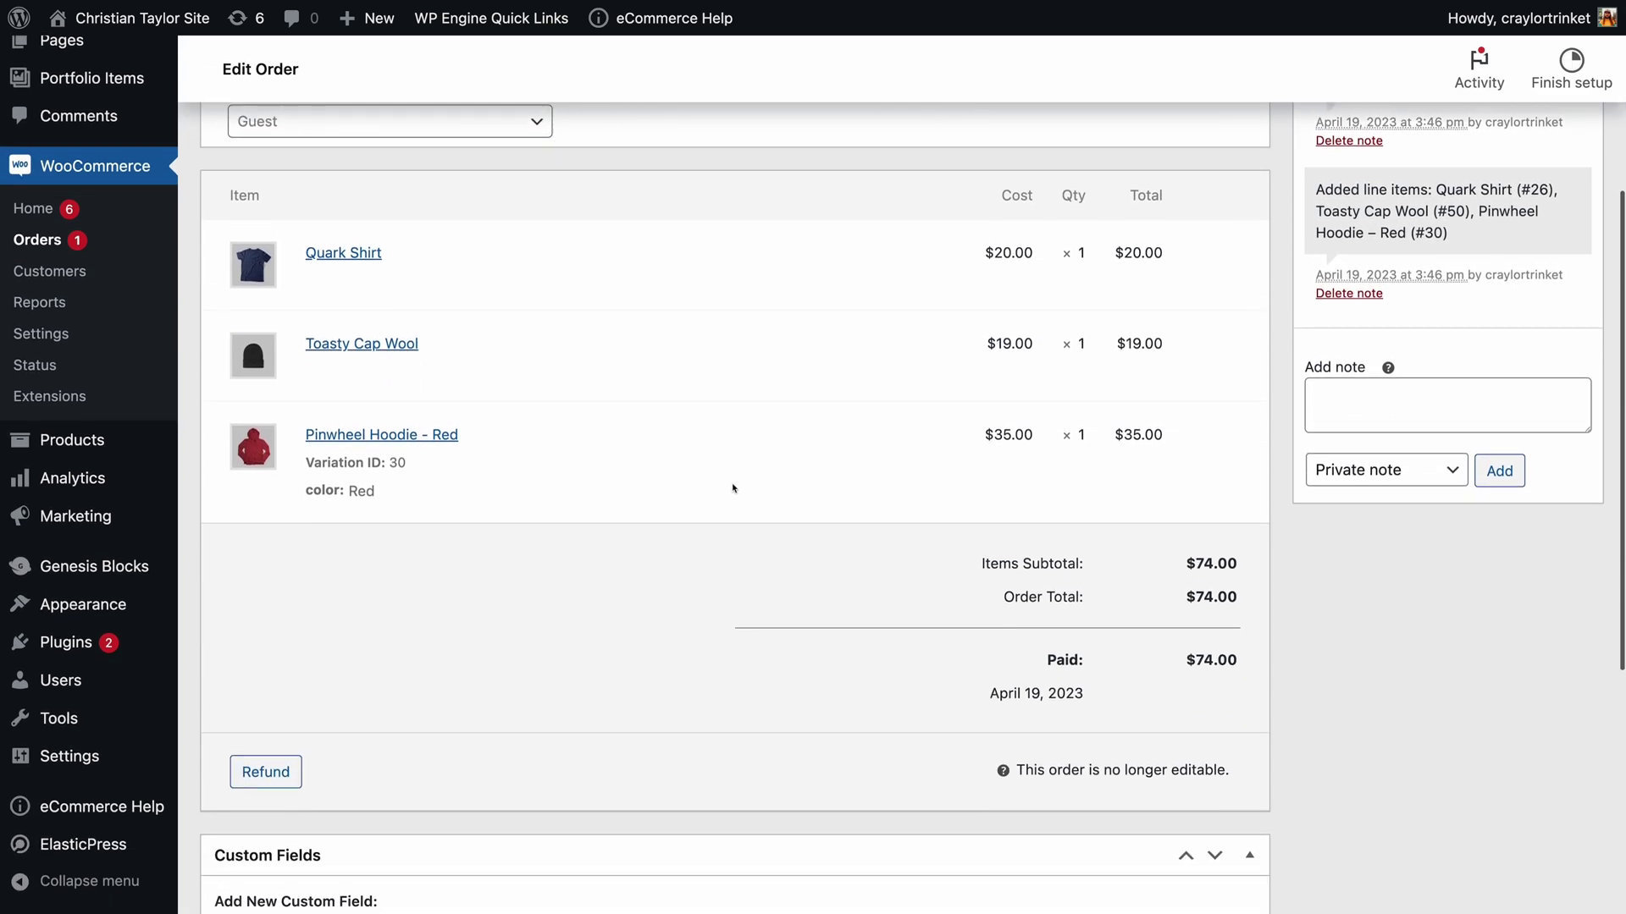
scroll(749, 507, down, 3)
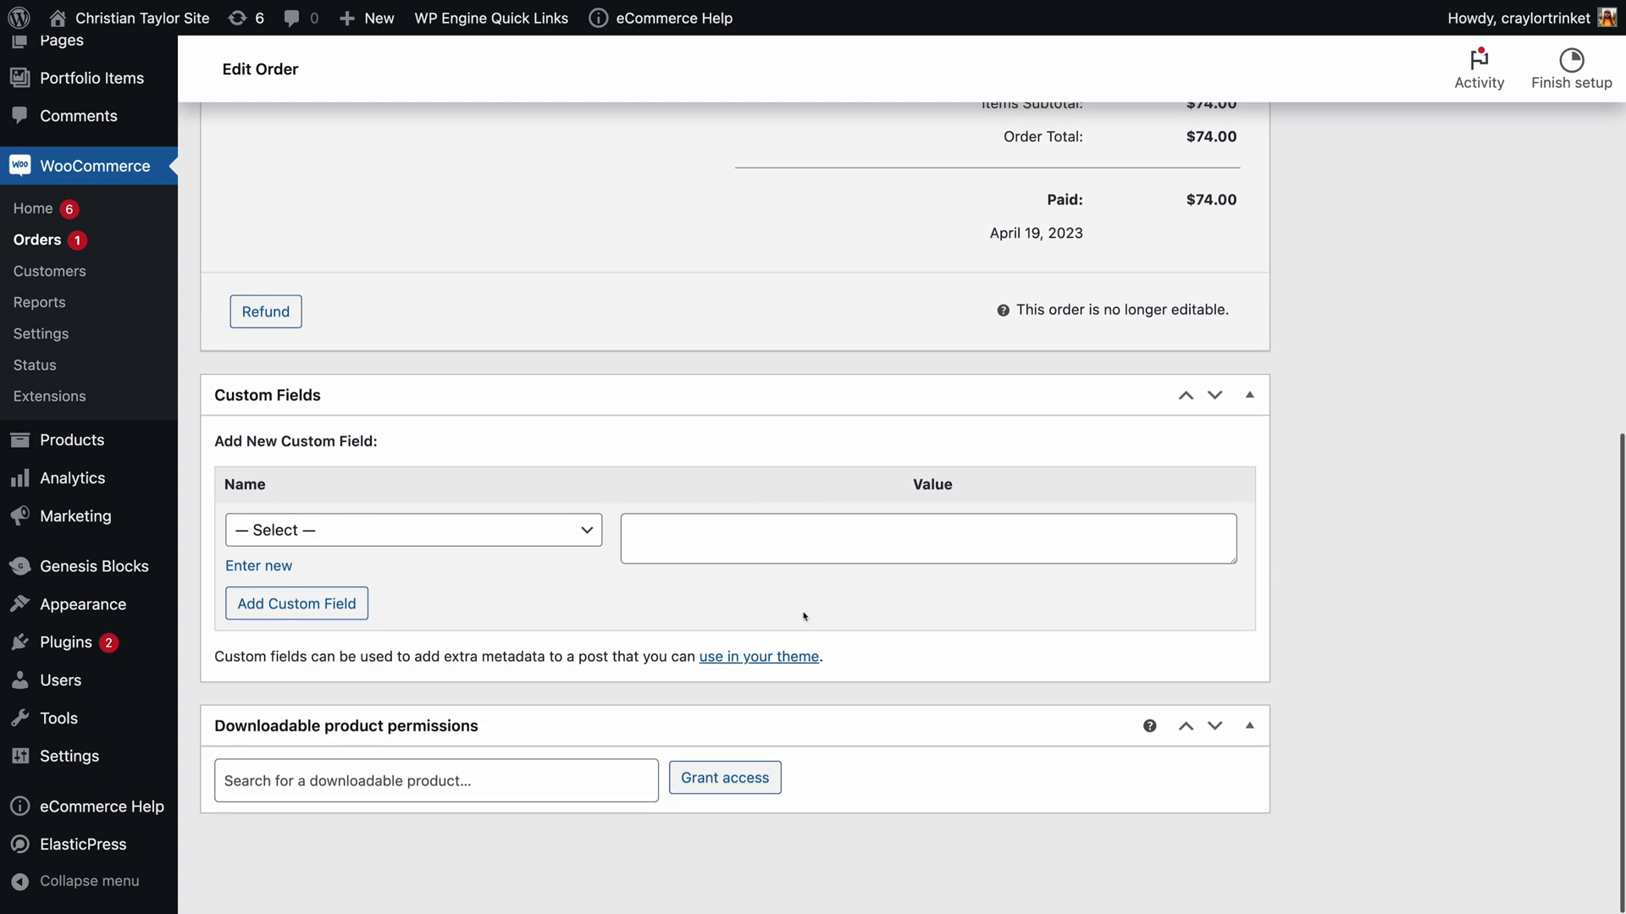
scroll(804, 755, up, 10)
click(366, 418)
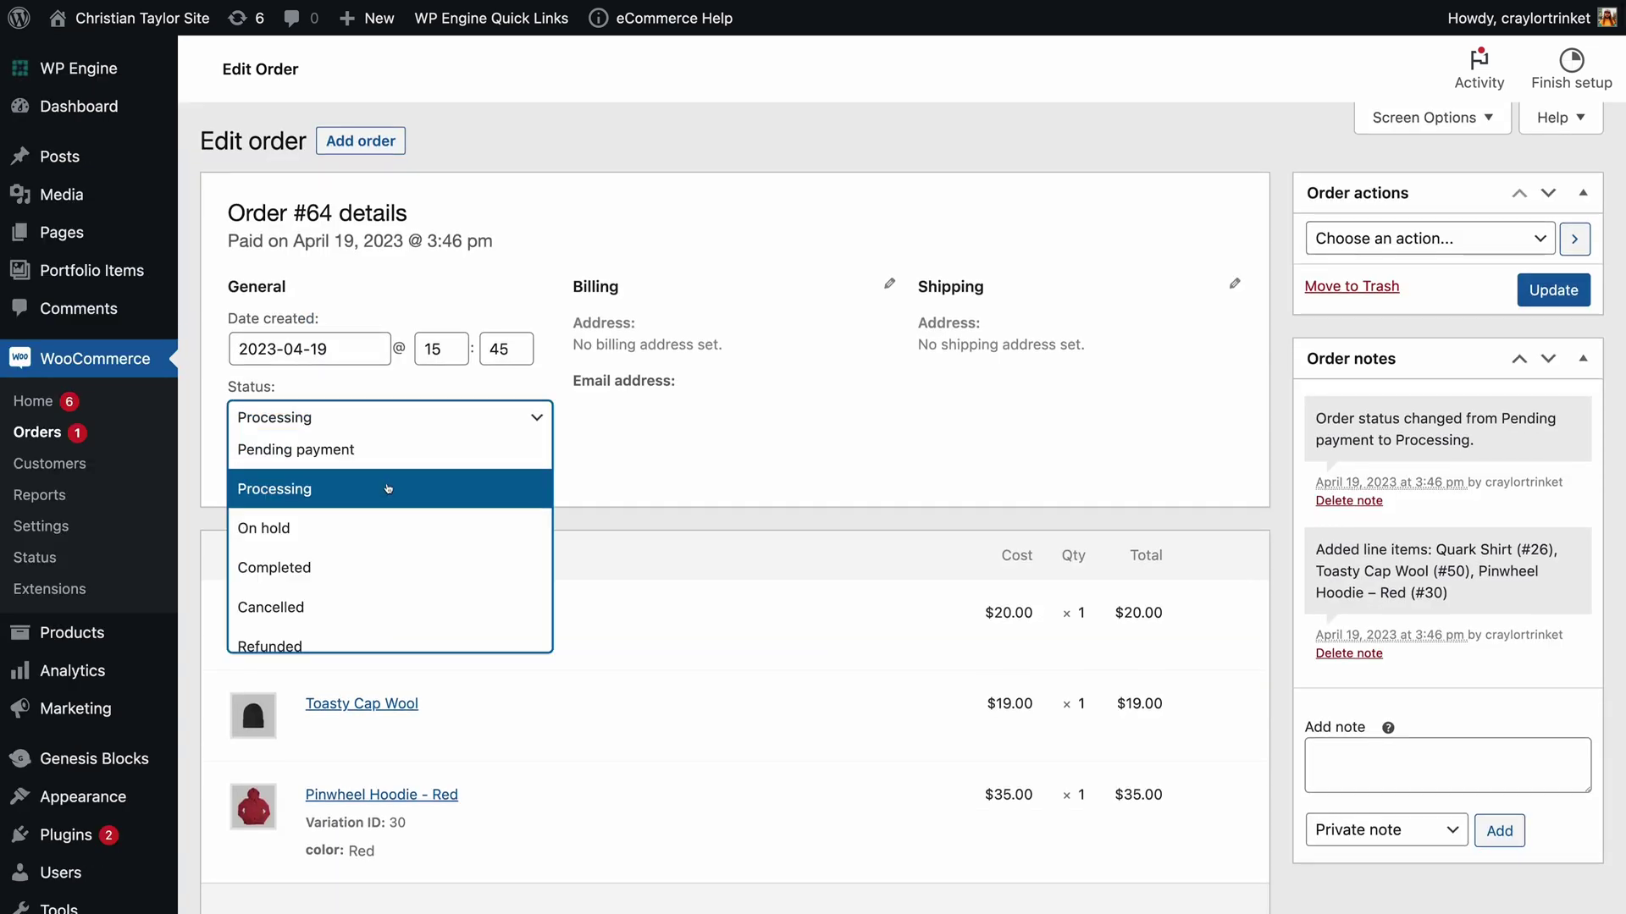
click(401, 577)
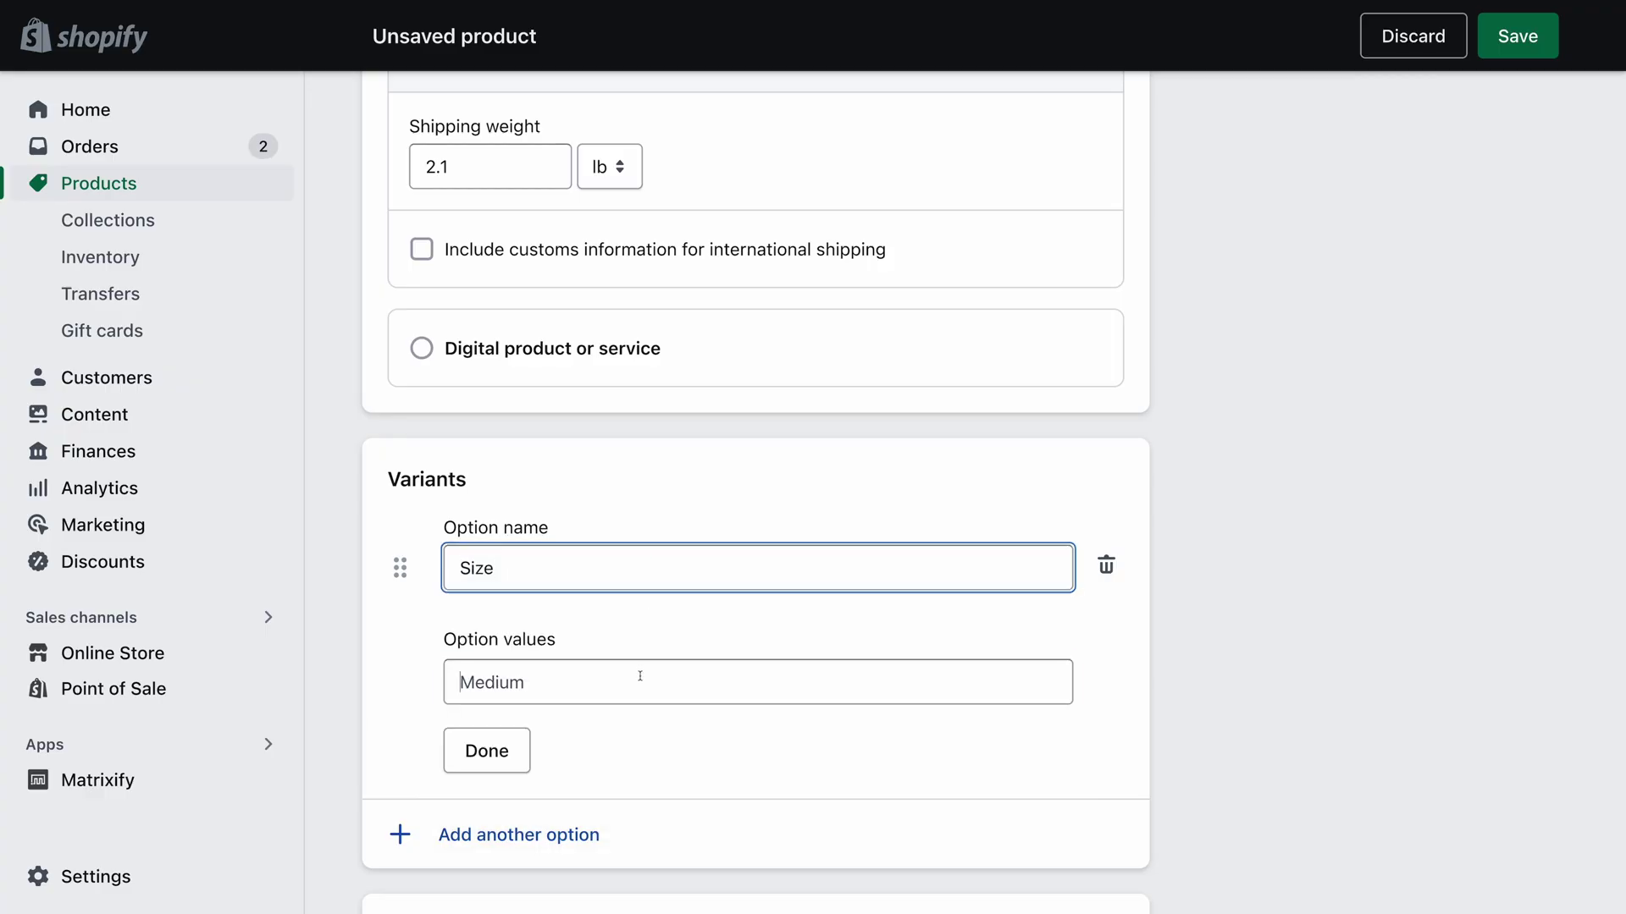
Move into the Size option's values field and scroll down the product form.
click(640, 676)
scroll(646, 668, down, 3)
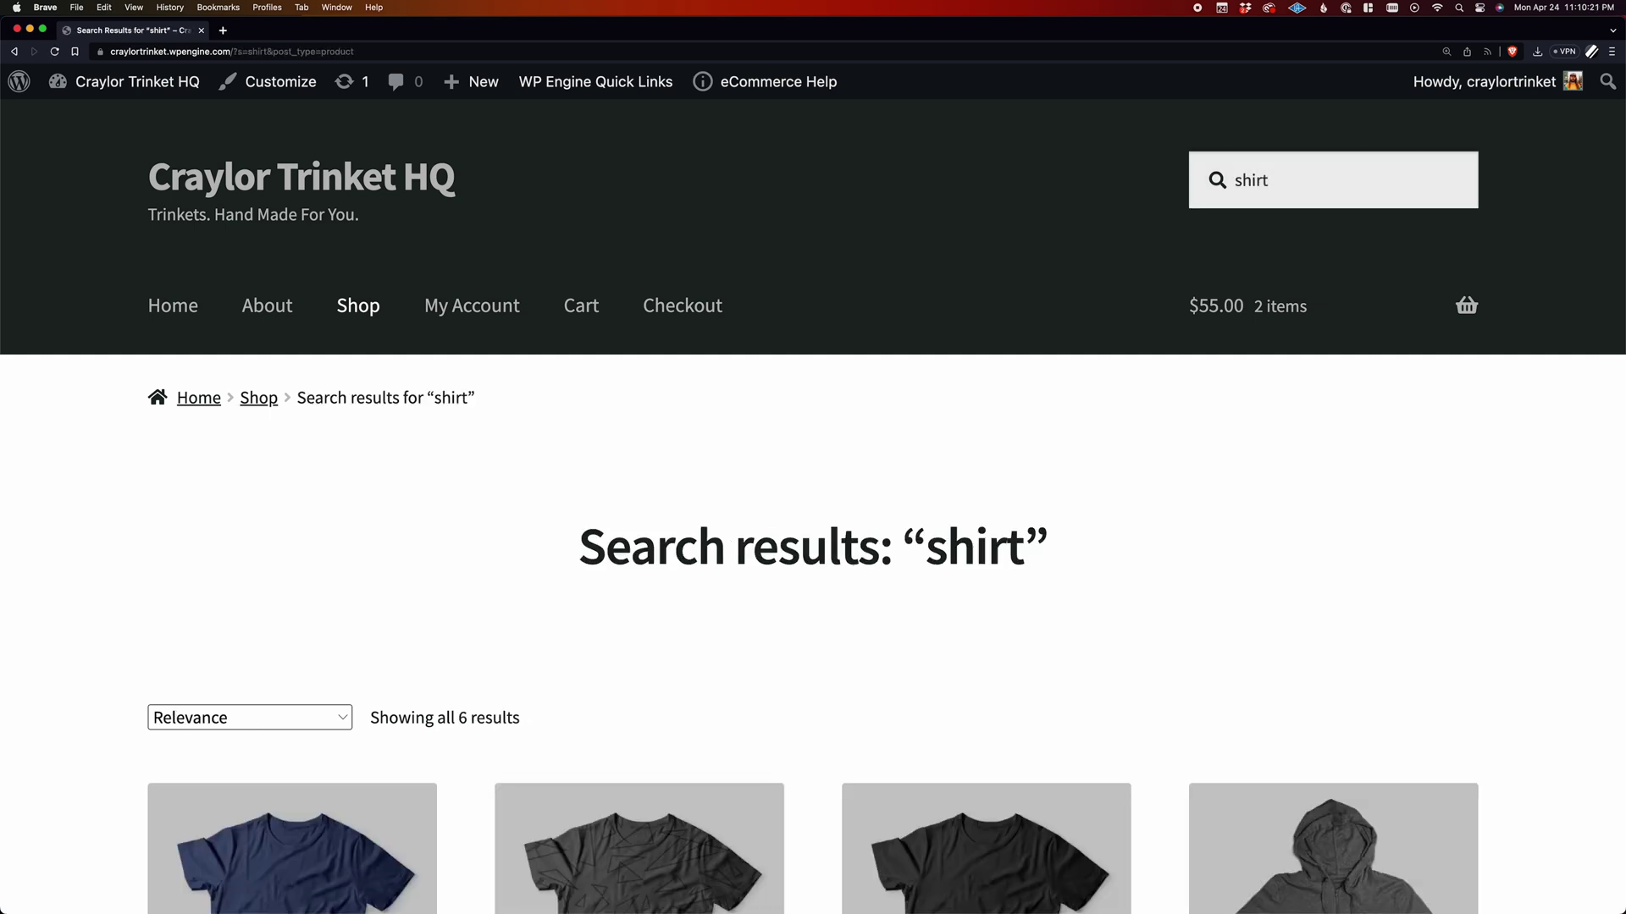
Scroll the shirt search results down to the last two hoodies.
scroll(1161, 410, down, 6)
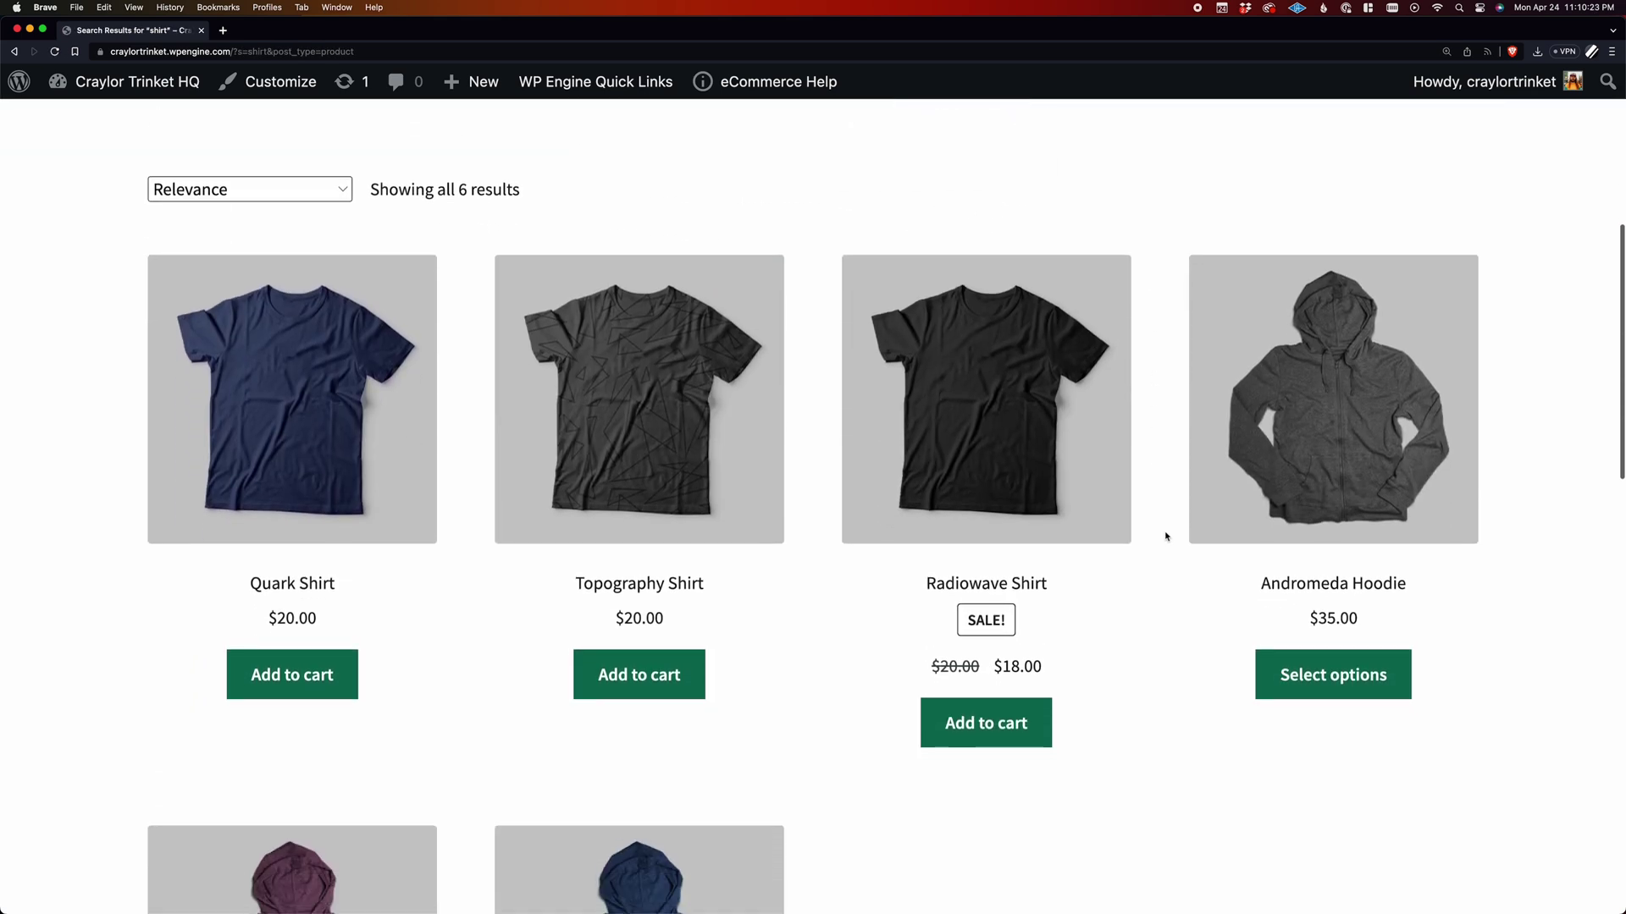
scroll(1179, 677, down, 6)
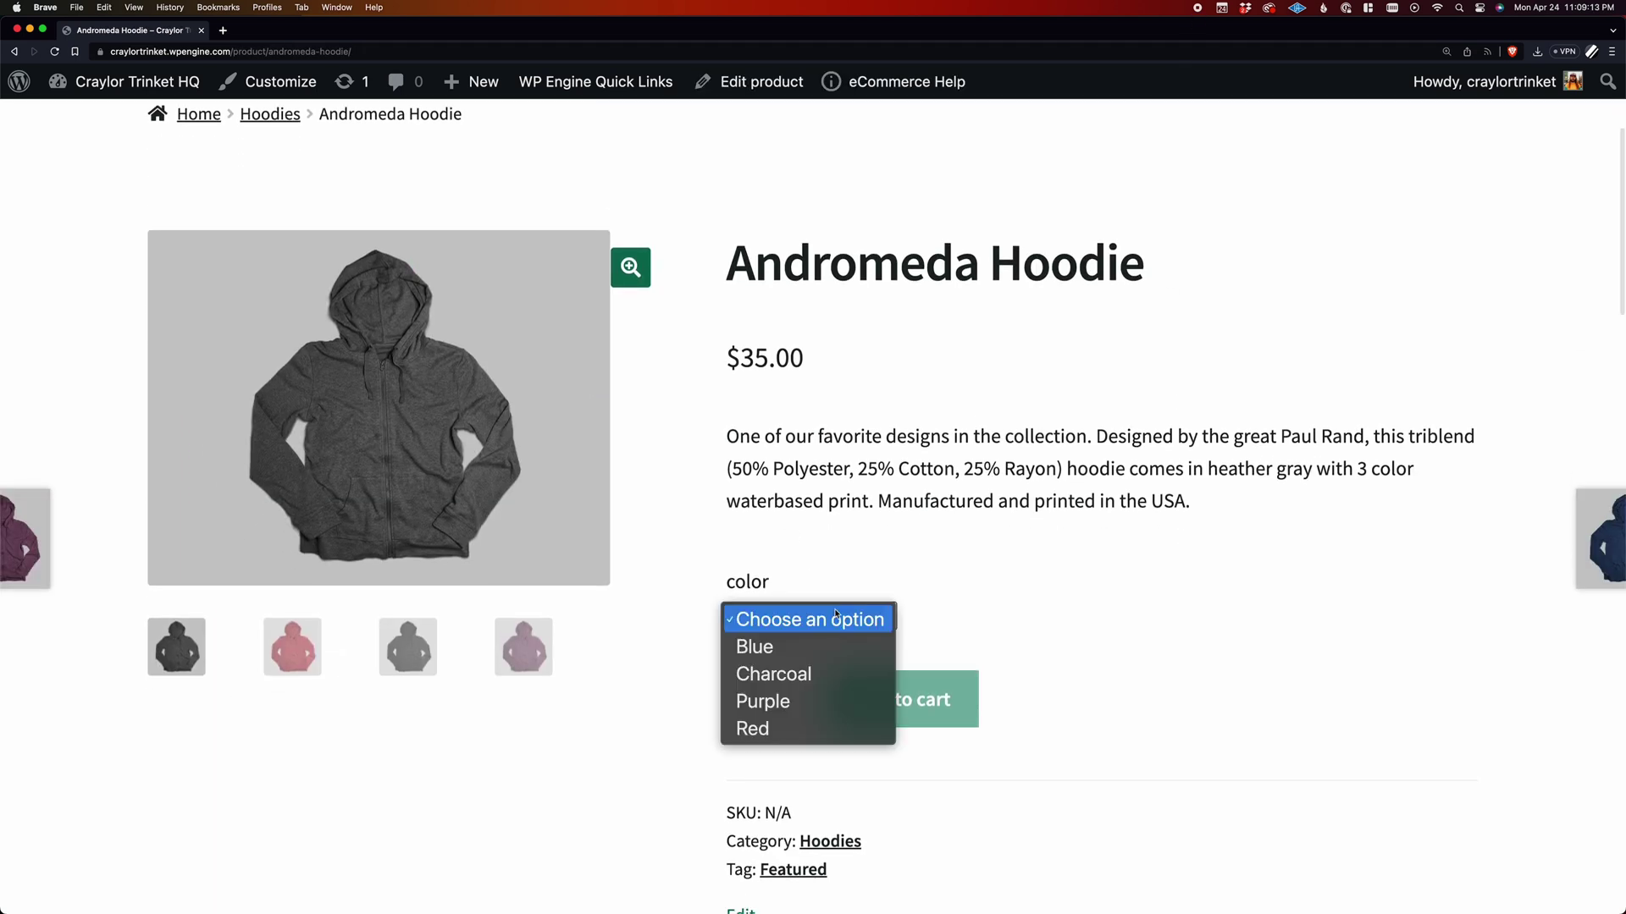
Choose Blue for the Andromeda Hoodie, then open and scroll through the Quark Shirt product page.
click(852, 659)
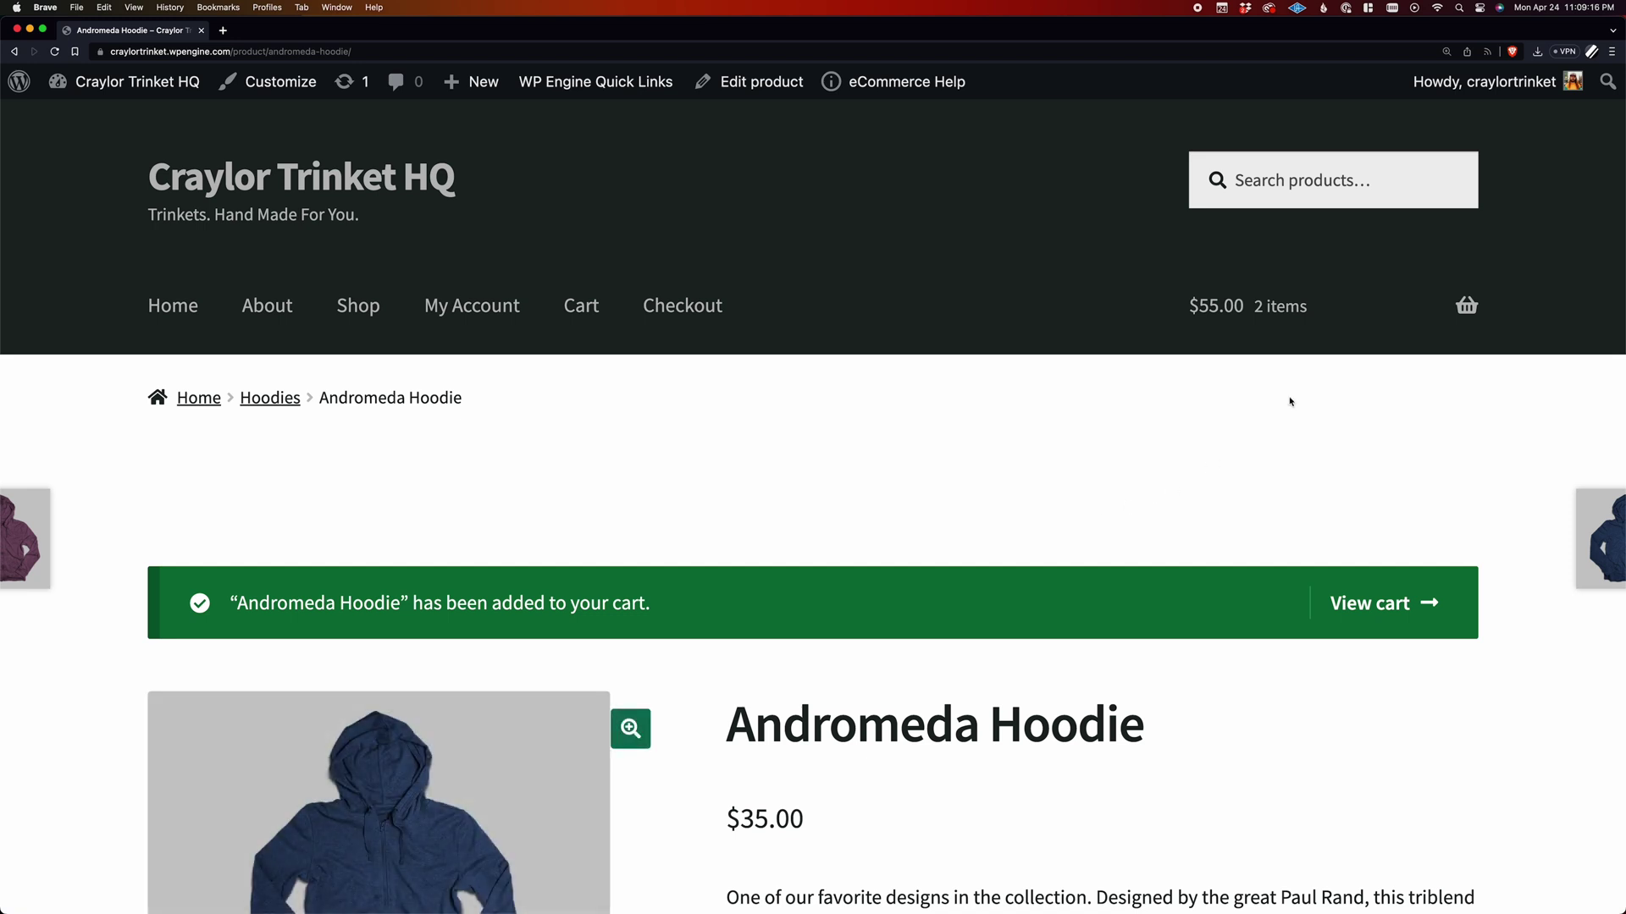
mouse_move(1346, 306)
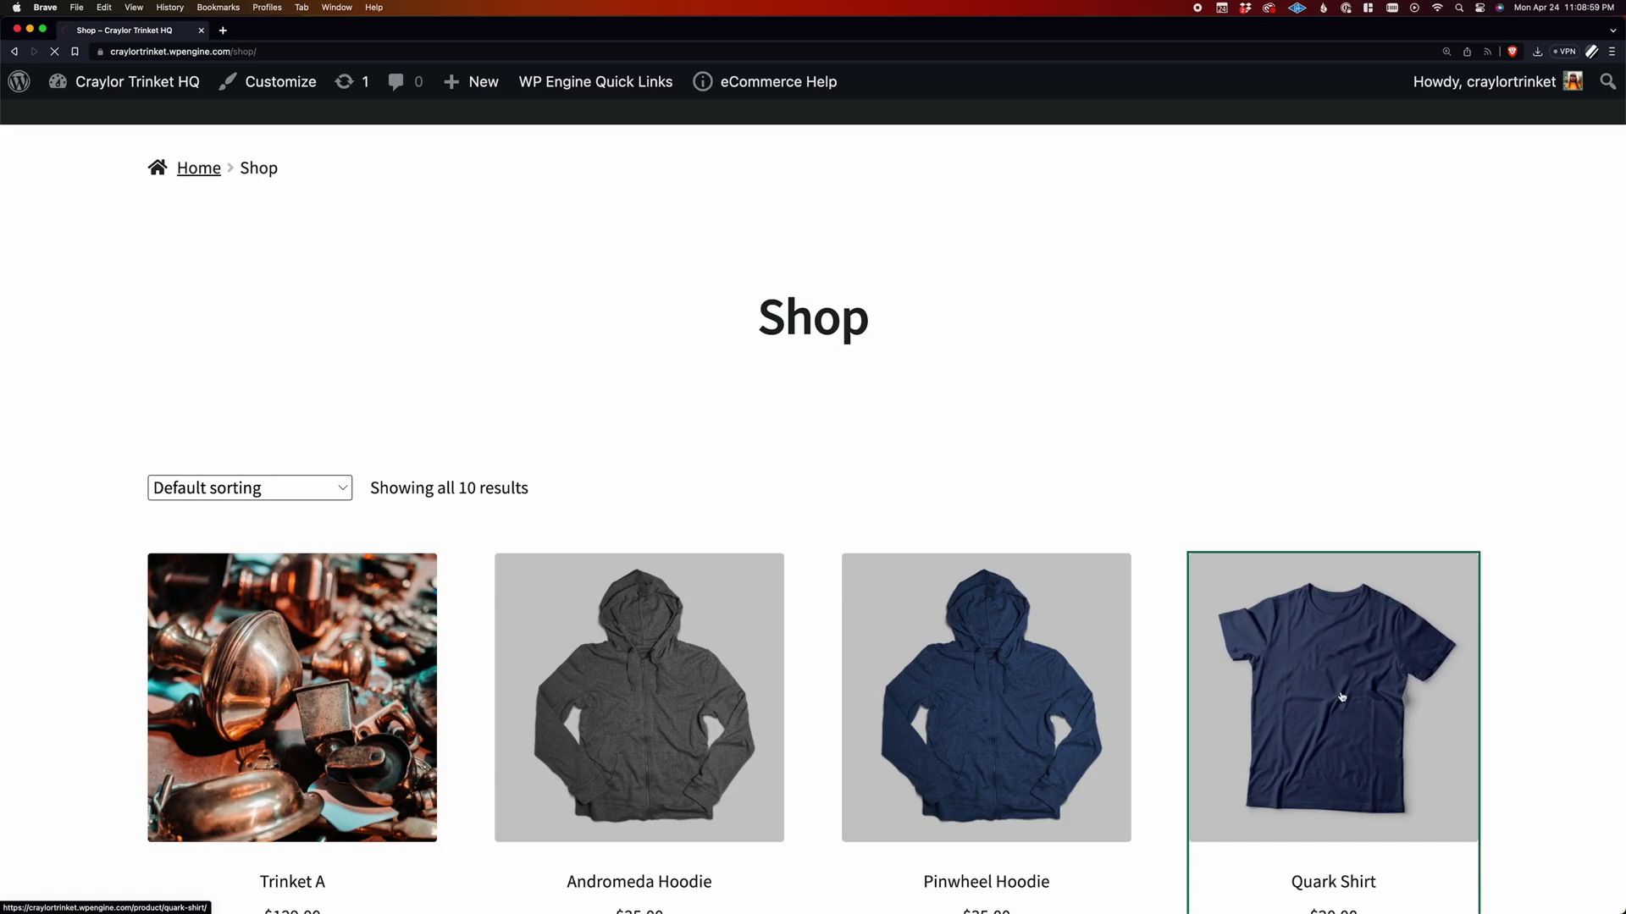
click(1341, 695)
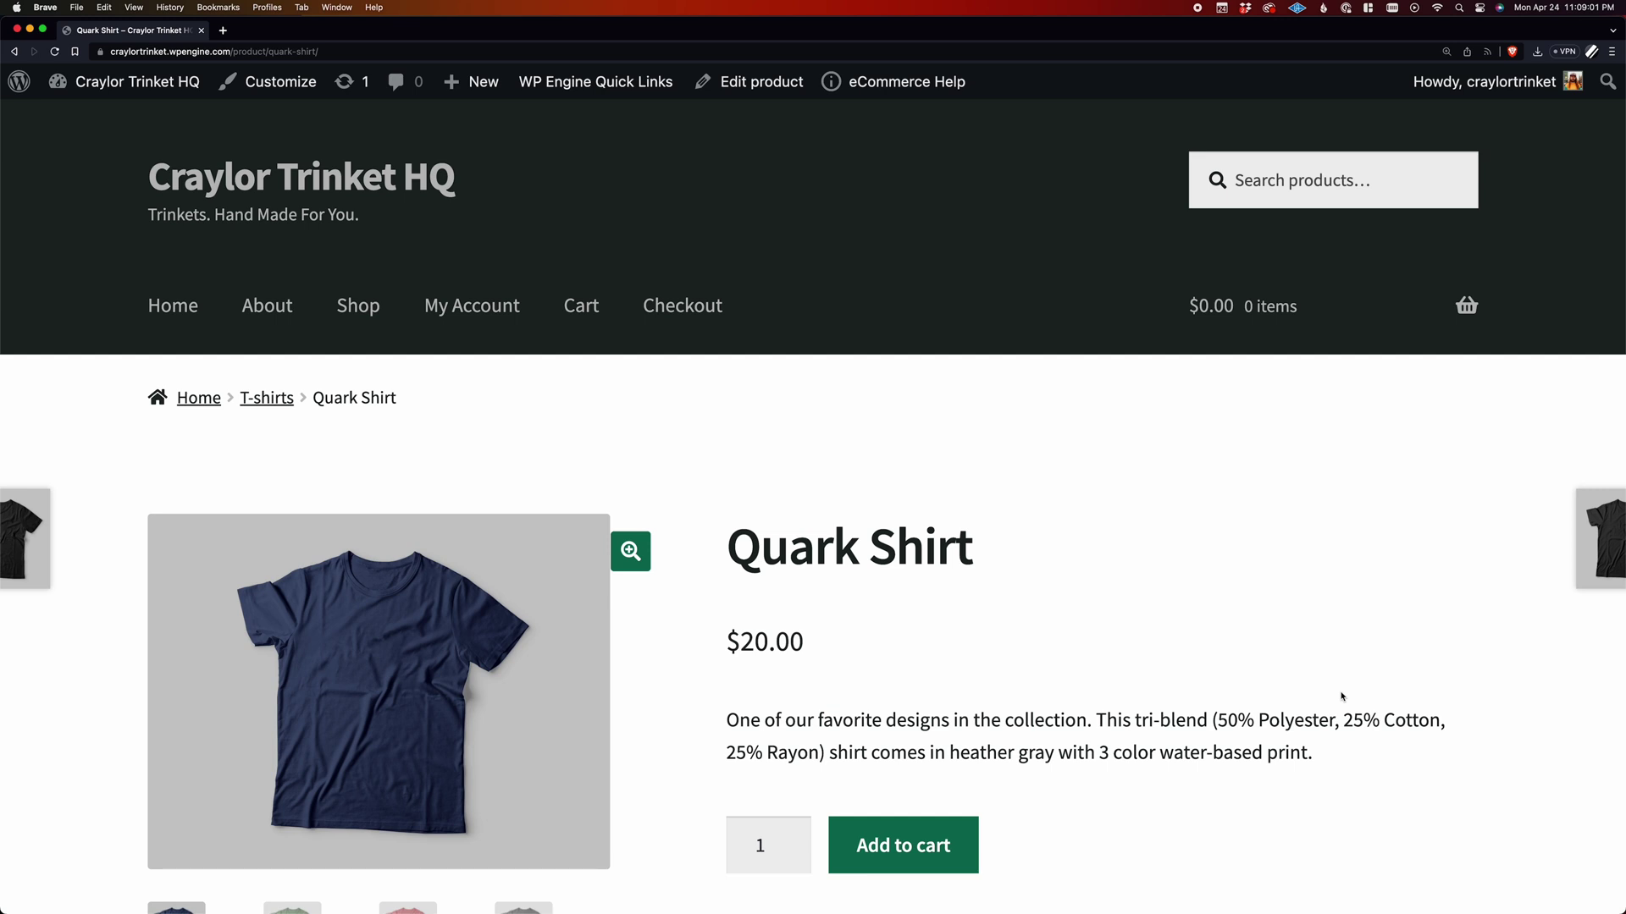
scroll(1286, 702, down, 2)
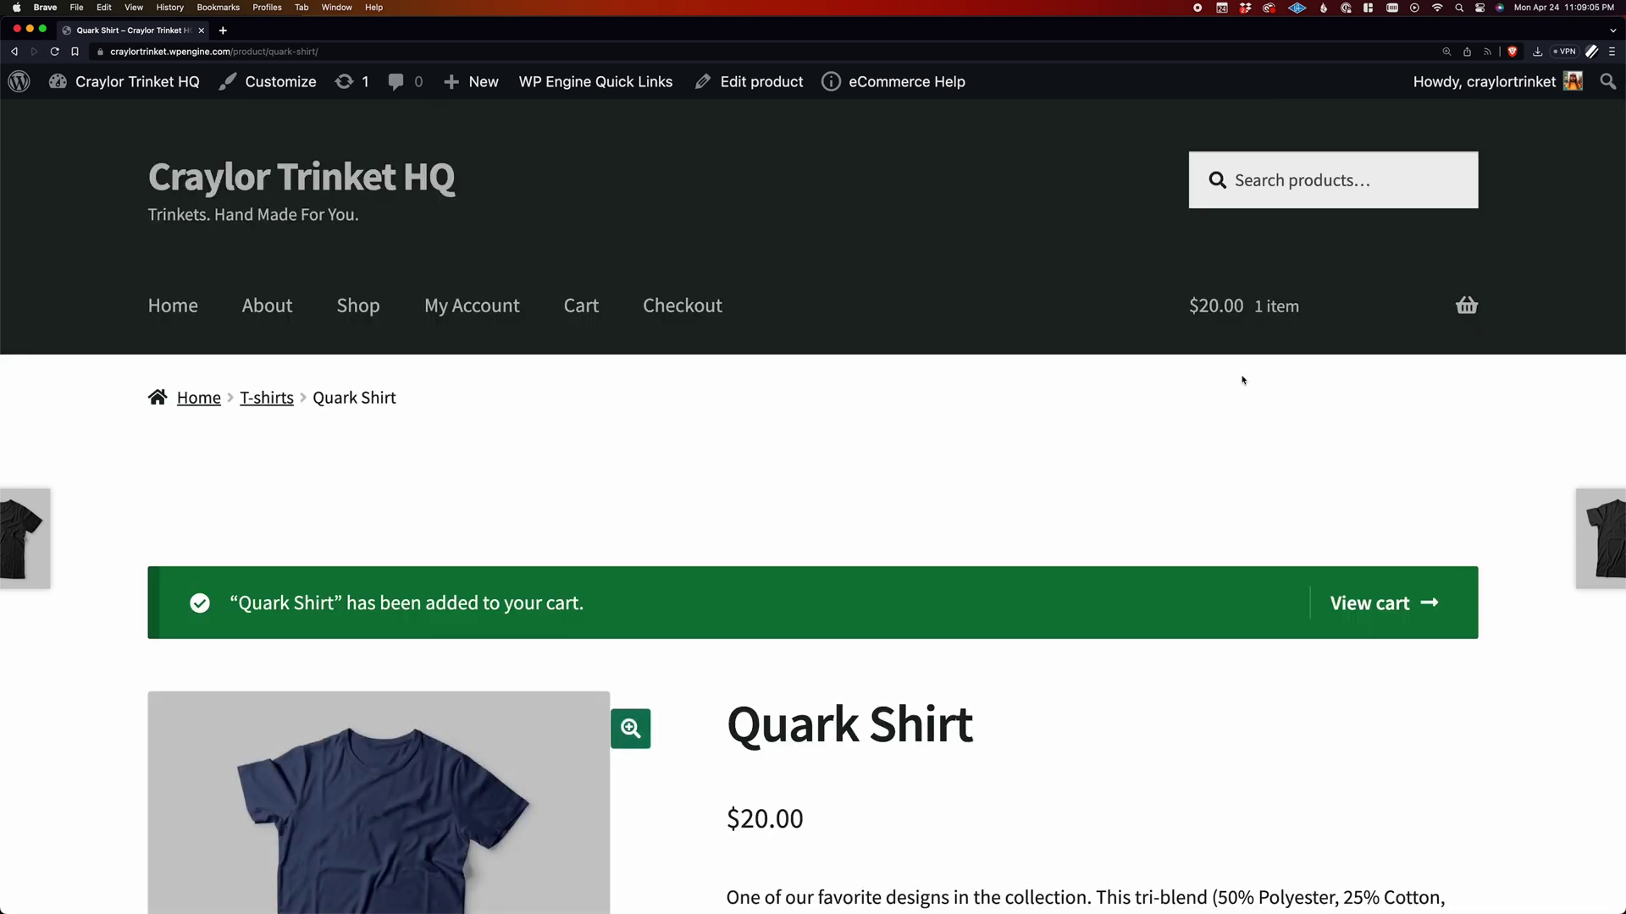
mouse_move(1279, 320)
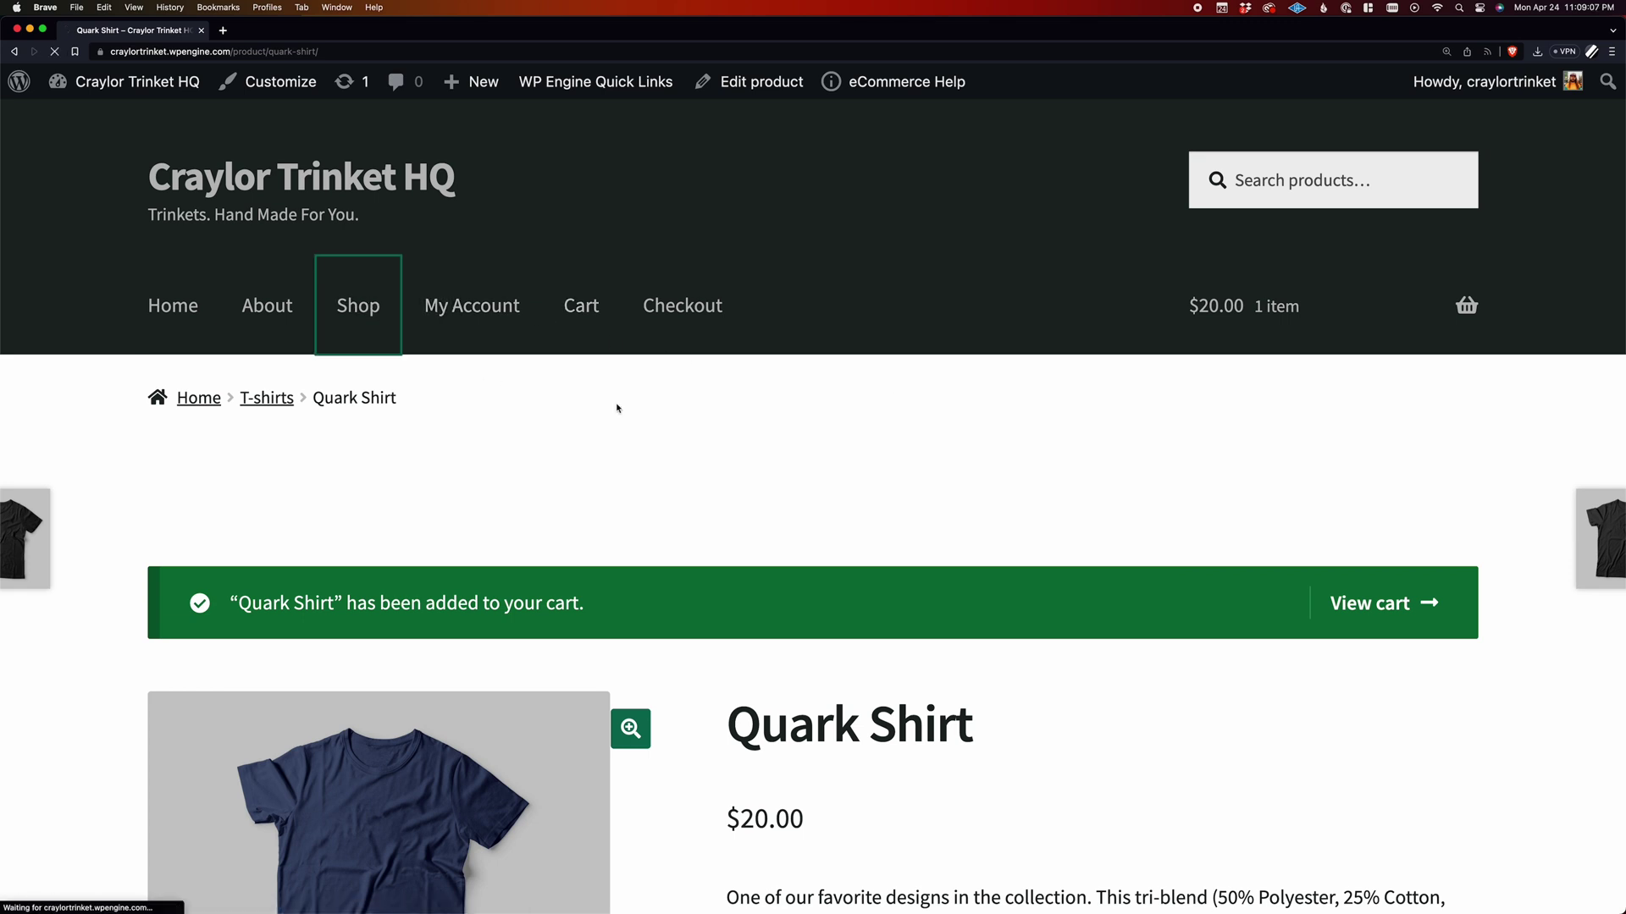
scroll(772, 443, down, 5)
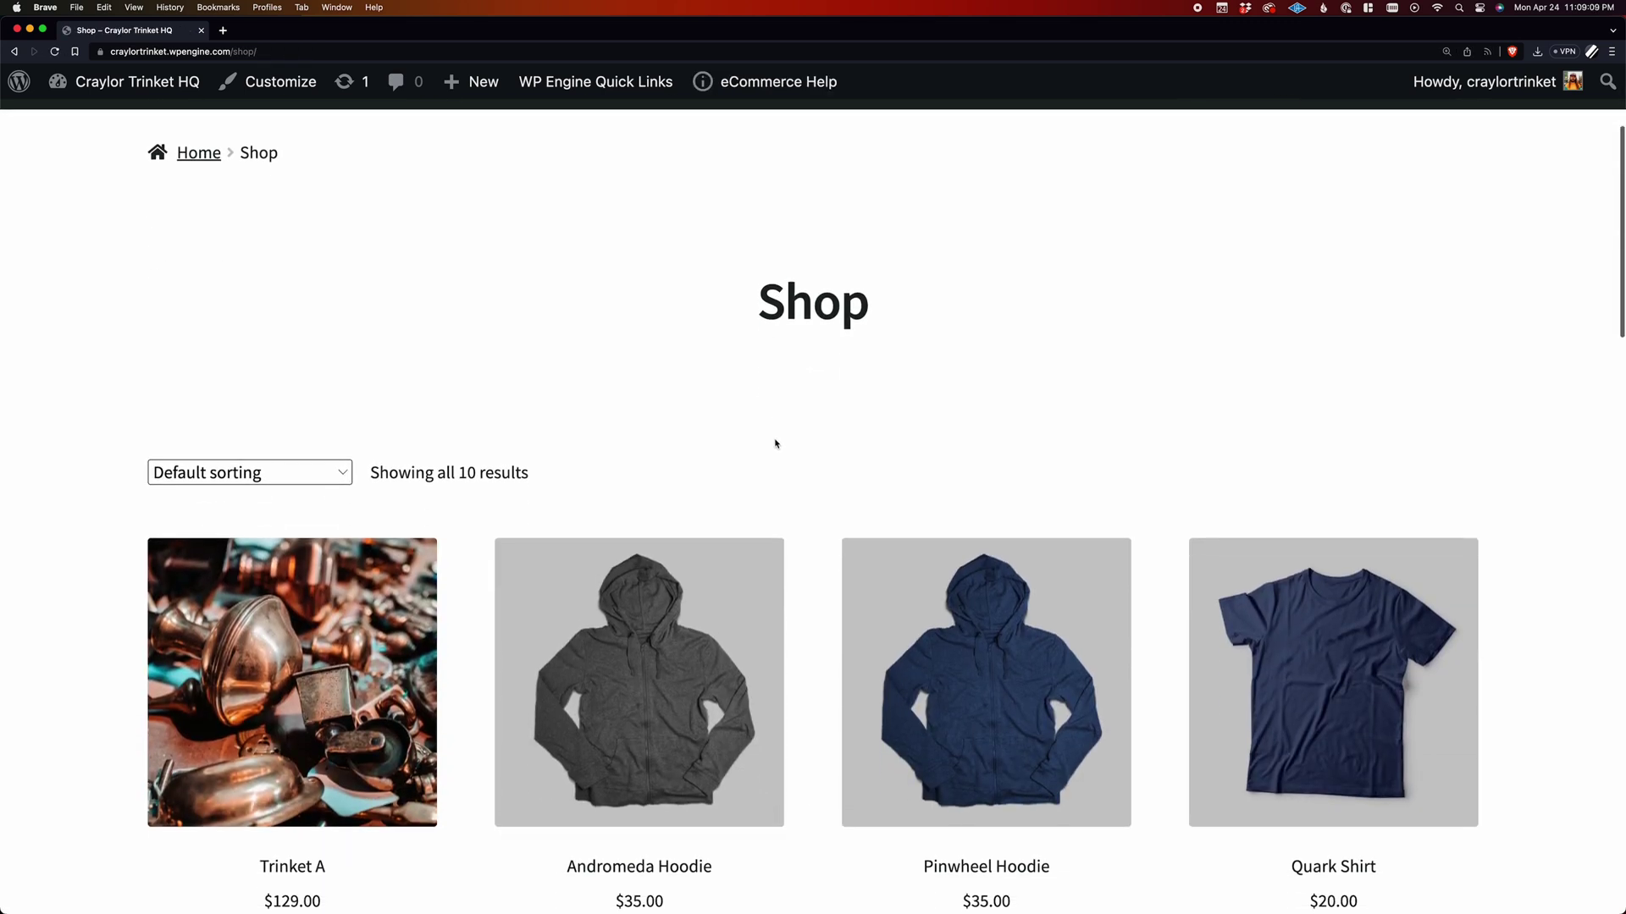
Open the Andromeda Hoodie page, then replace the 'tshirt' search with the misspelled 'Trinekt A'.
click(733, 547)
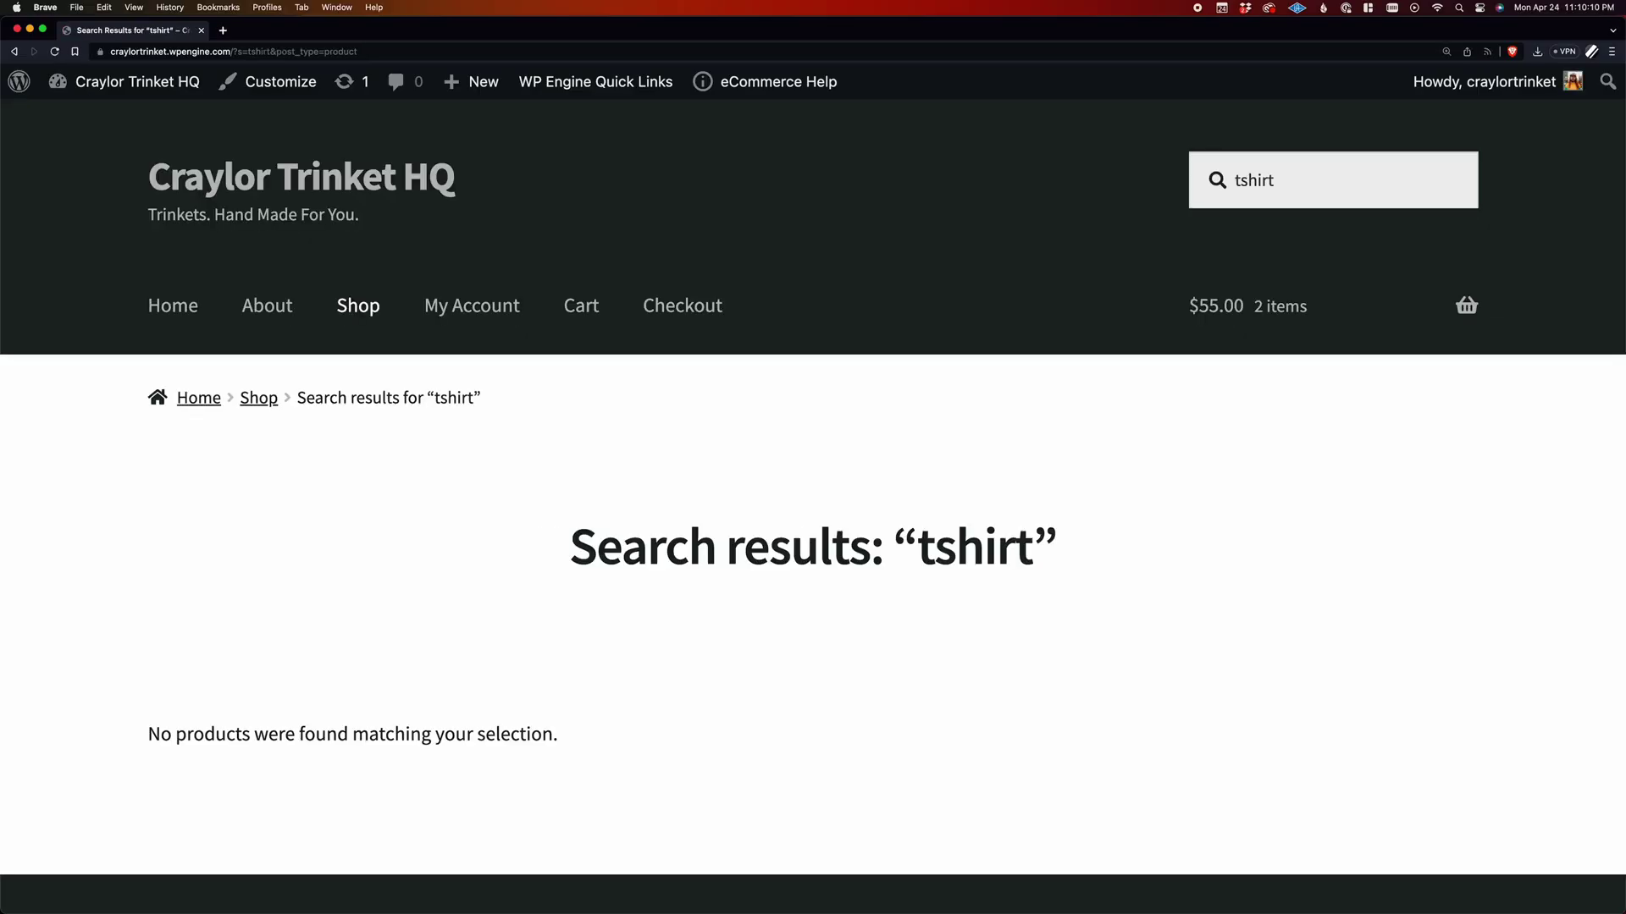
triple_click(1440, 179)
key(BackSpace)
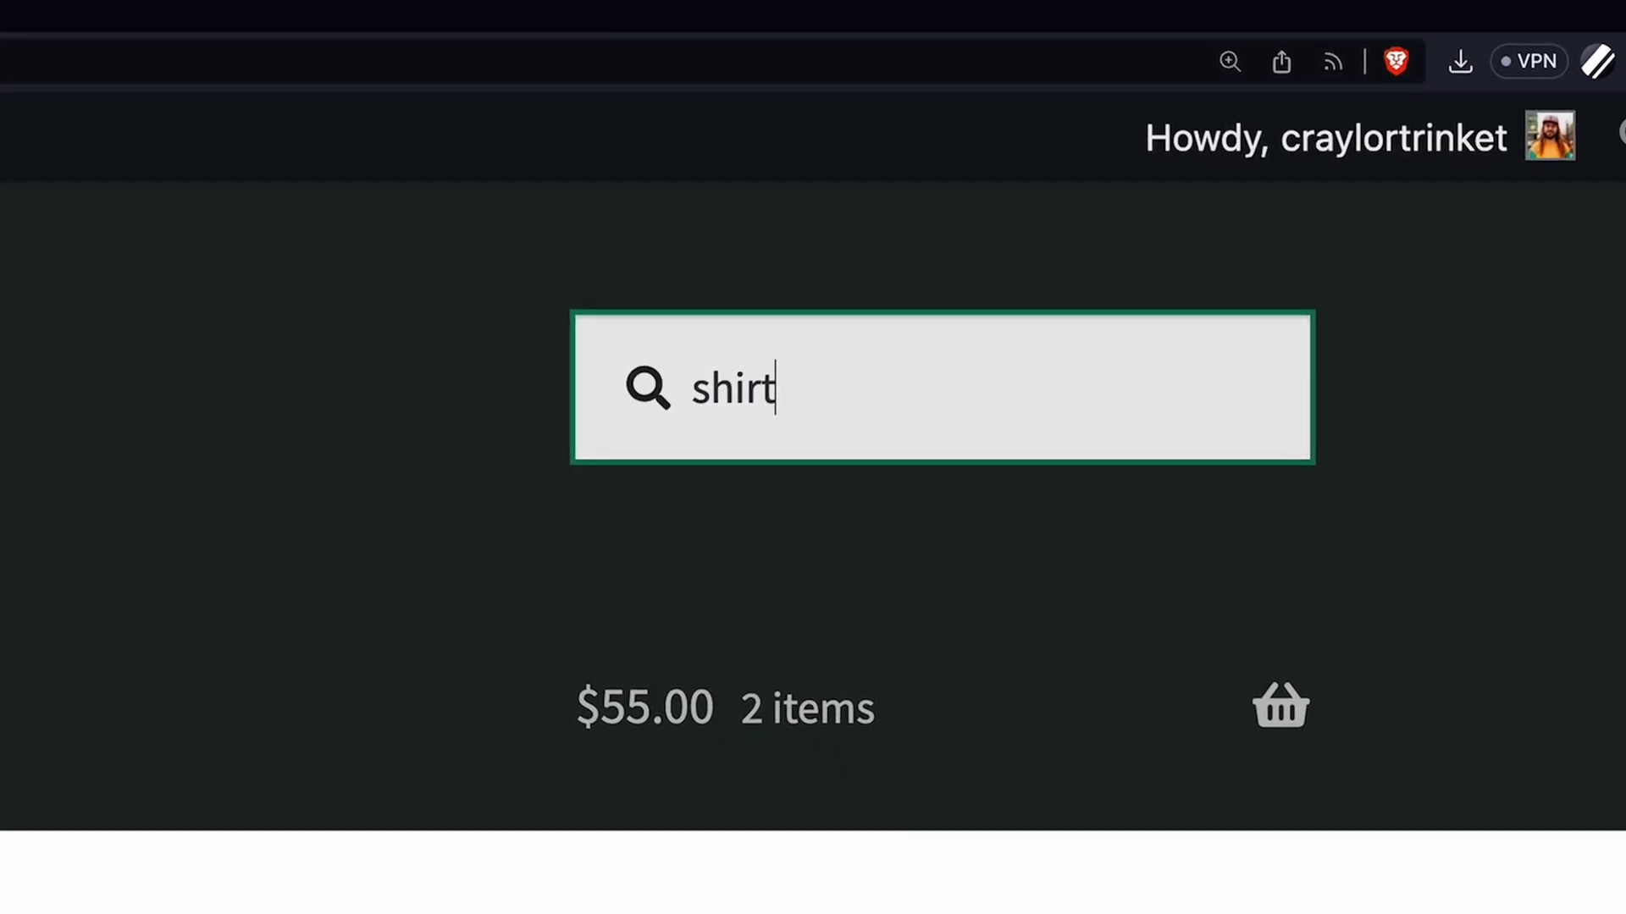
text(Trinekt A)
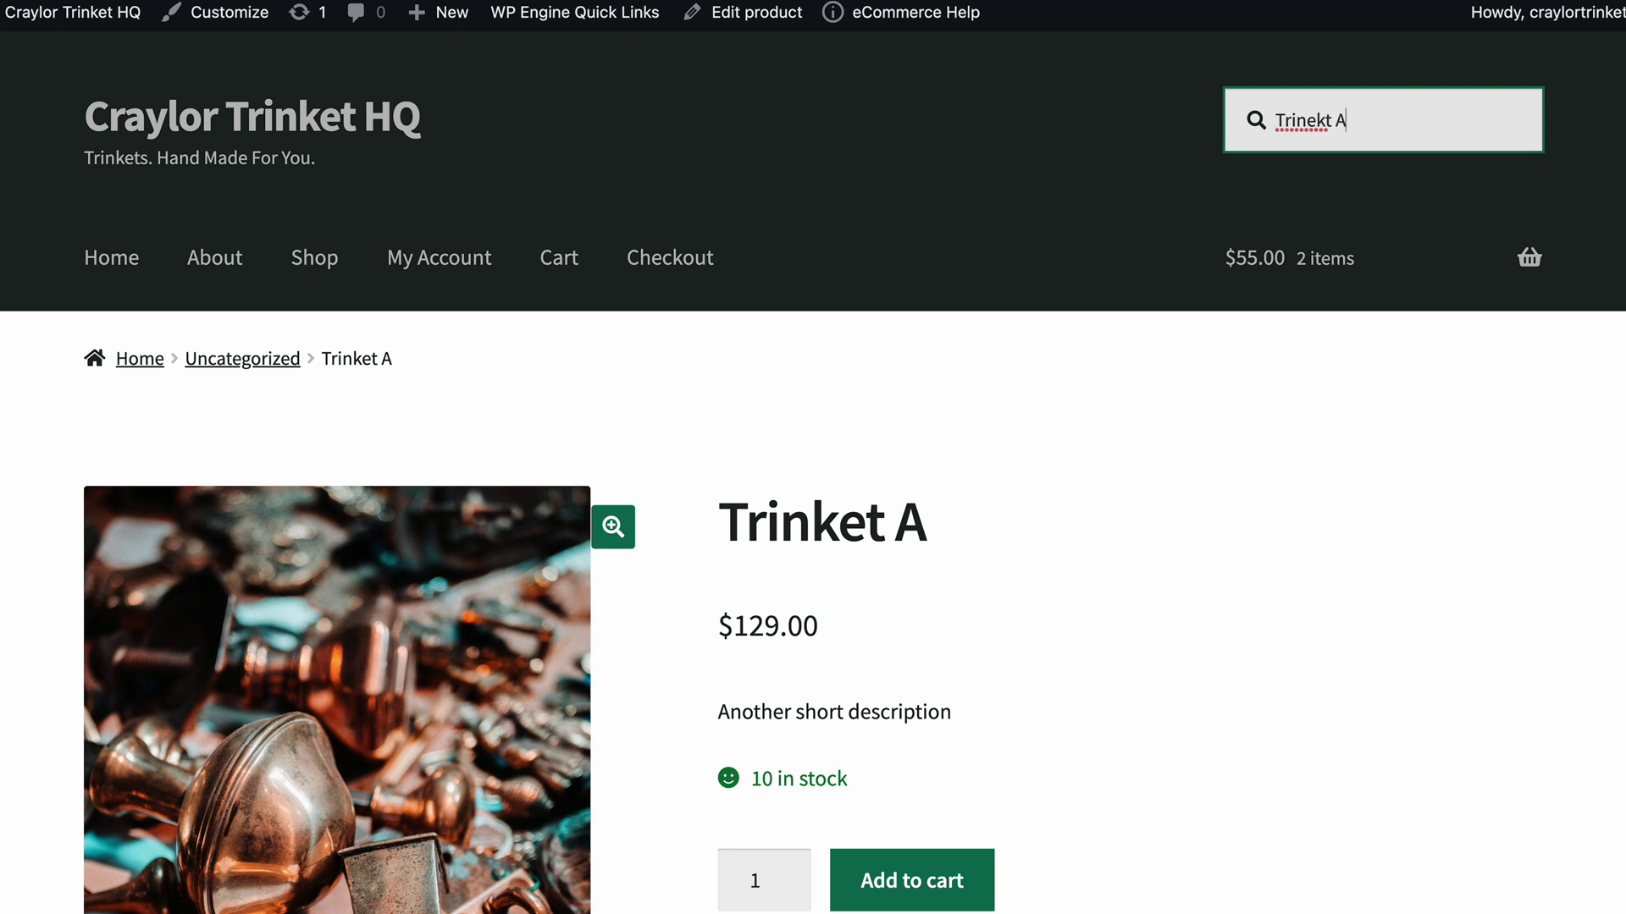
key(Return)
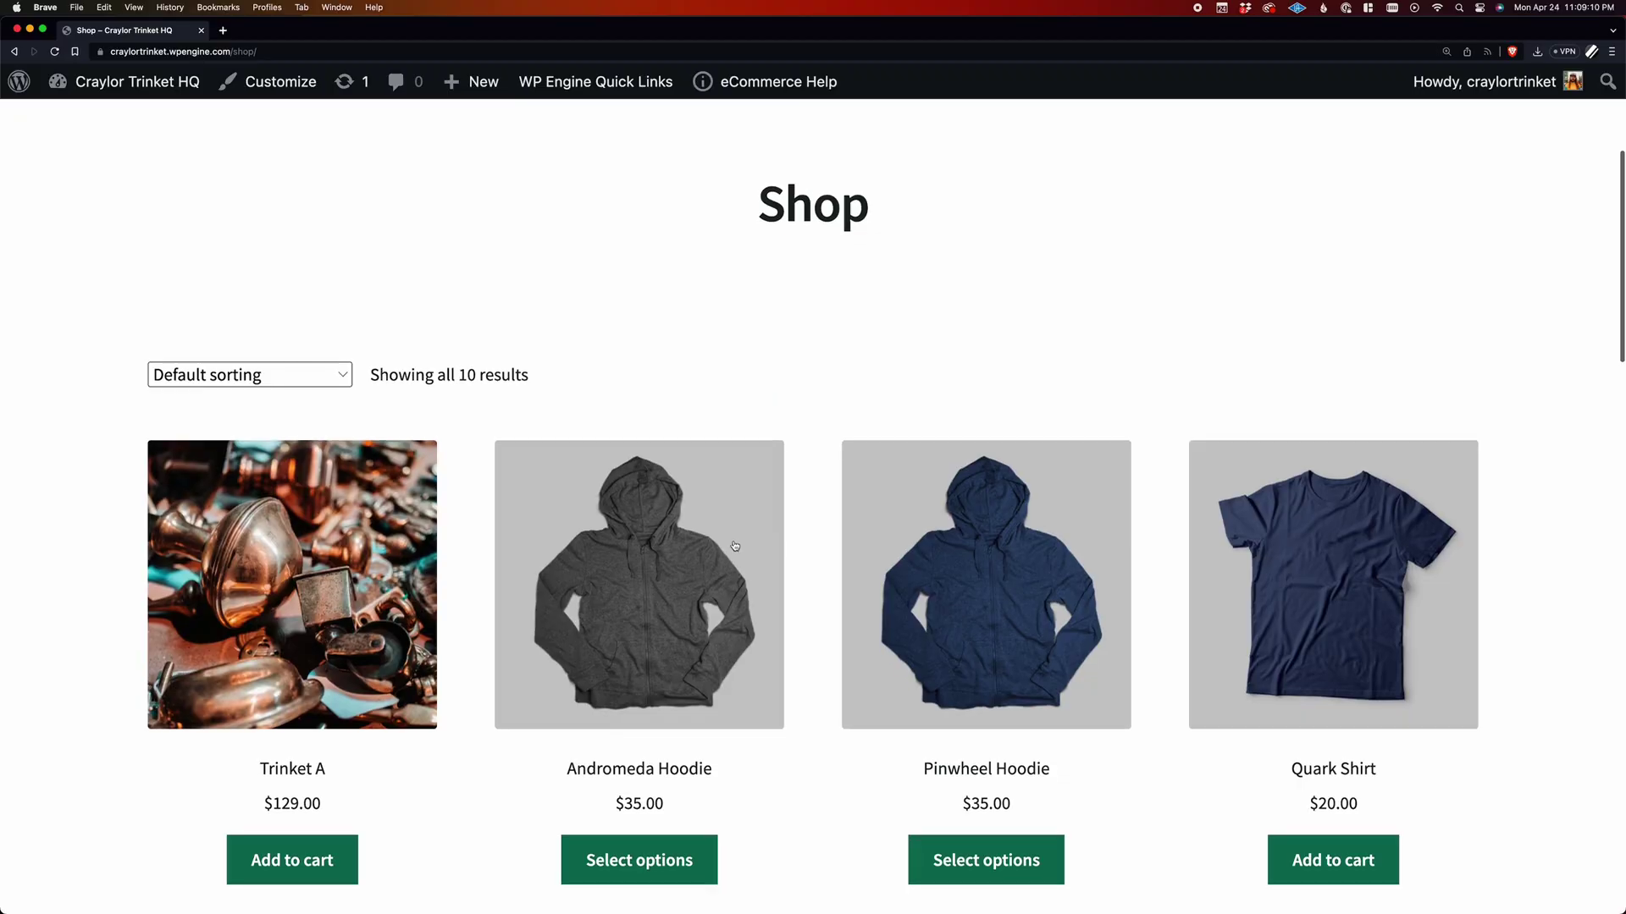
Scroll the WP Engine WooCommerce hosting page to the $24/mo Startup Plan.
scroll(734, 548, down, 1)
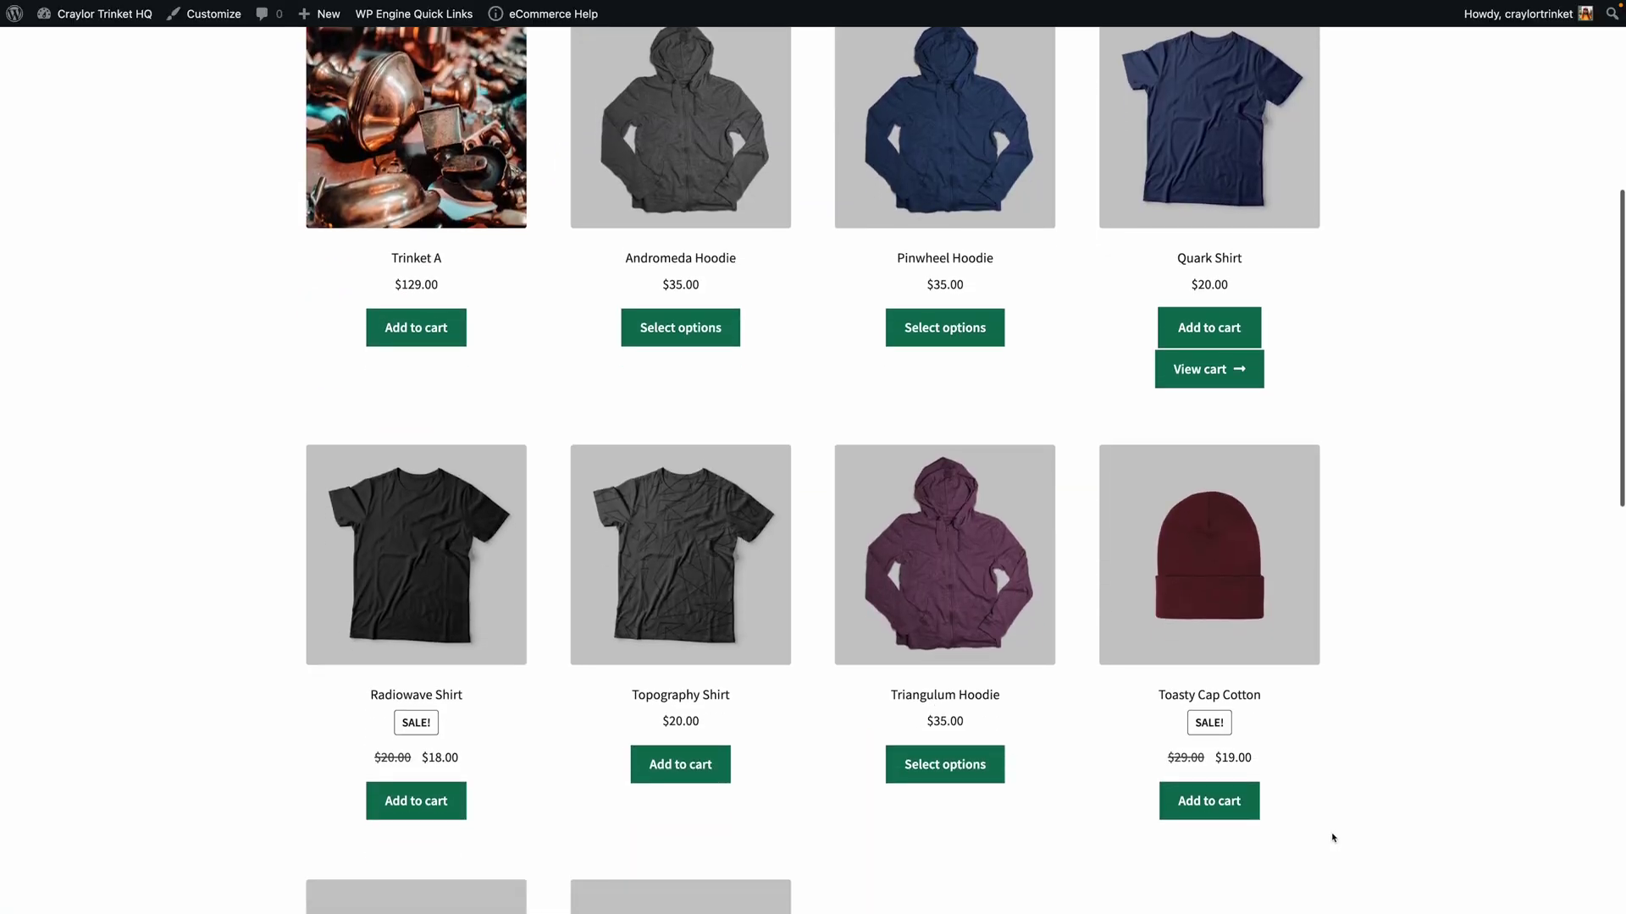
Remove the Quark Shirt from the mini-cart, then open its page from the search suggestions.
scroll(1236, 805, down, 1)
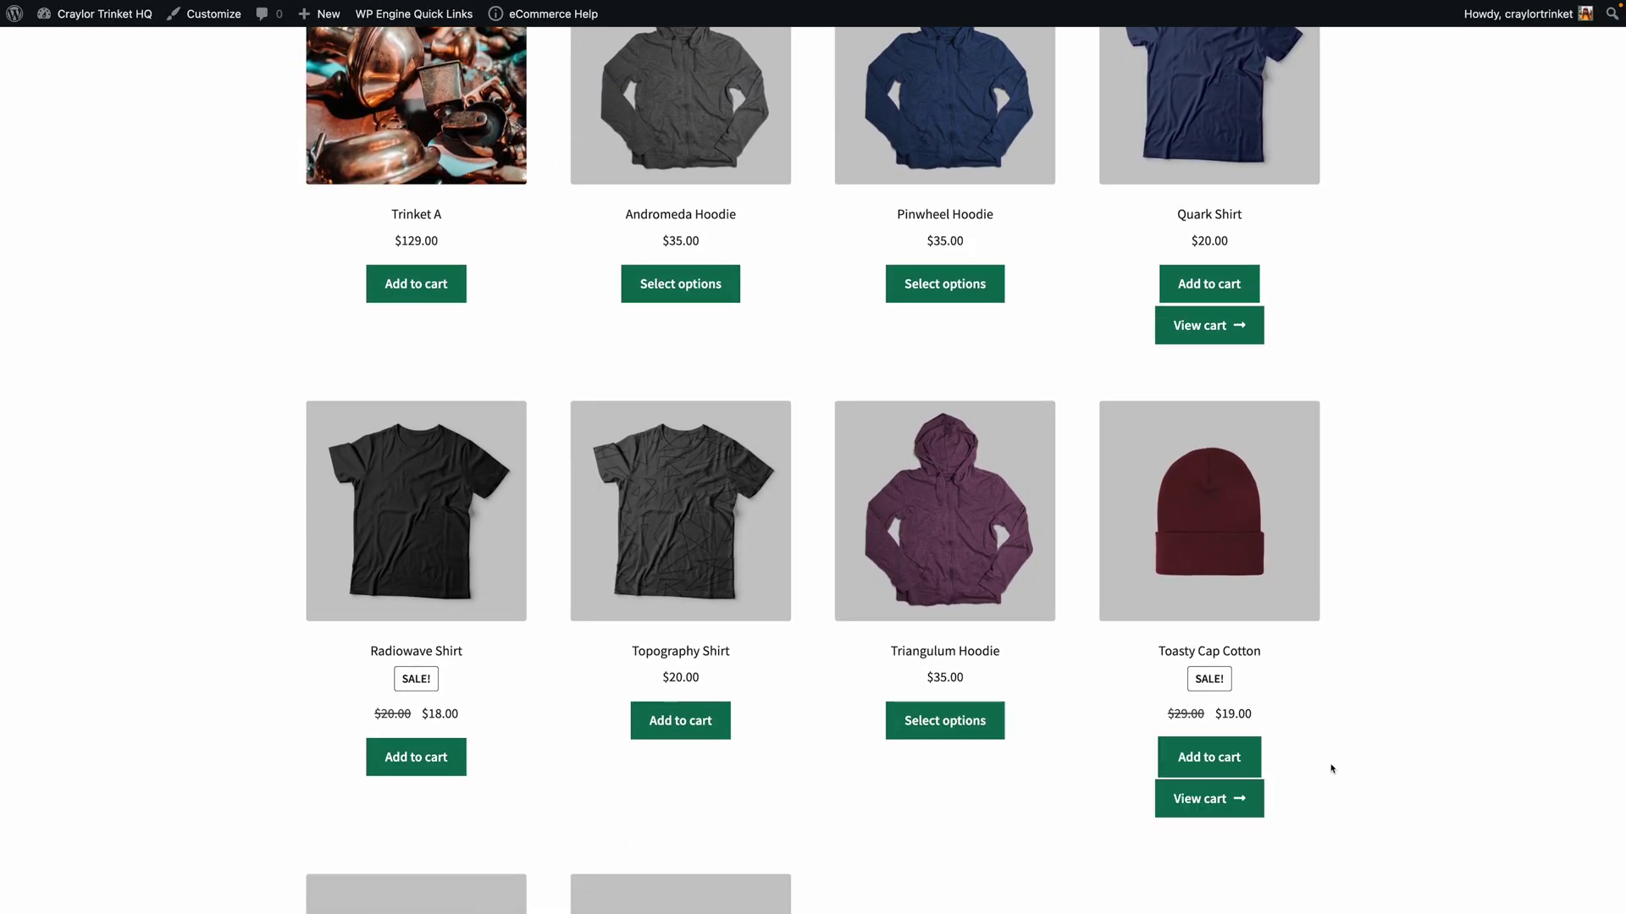
scroll(1332, 769, up, 7)
mouse_move(1180, 193)
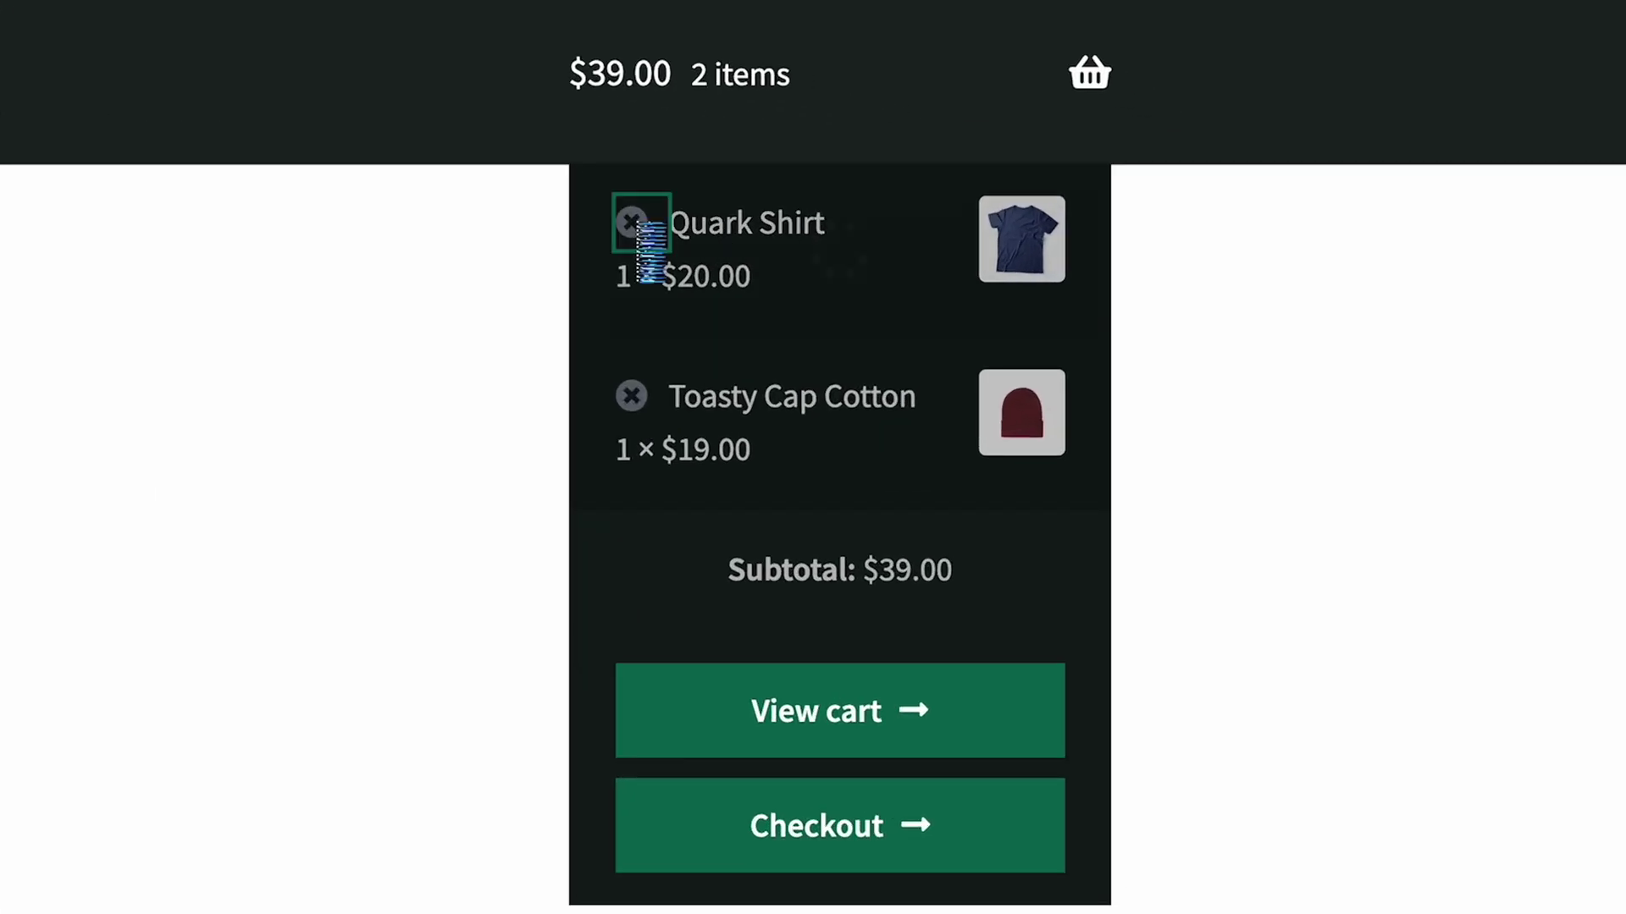
click(641, 227)
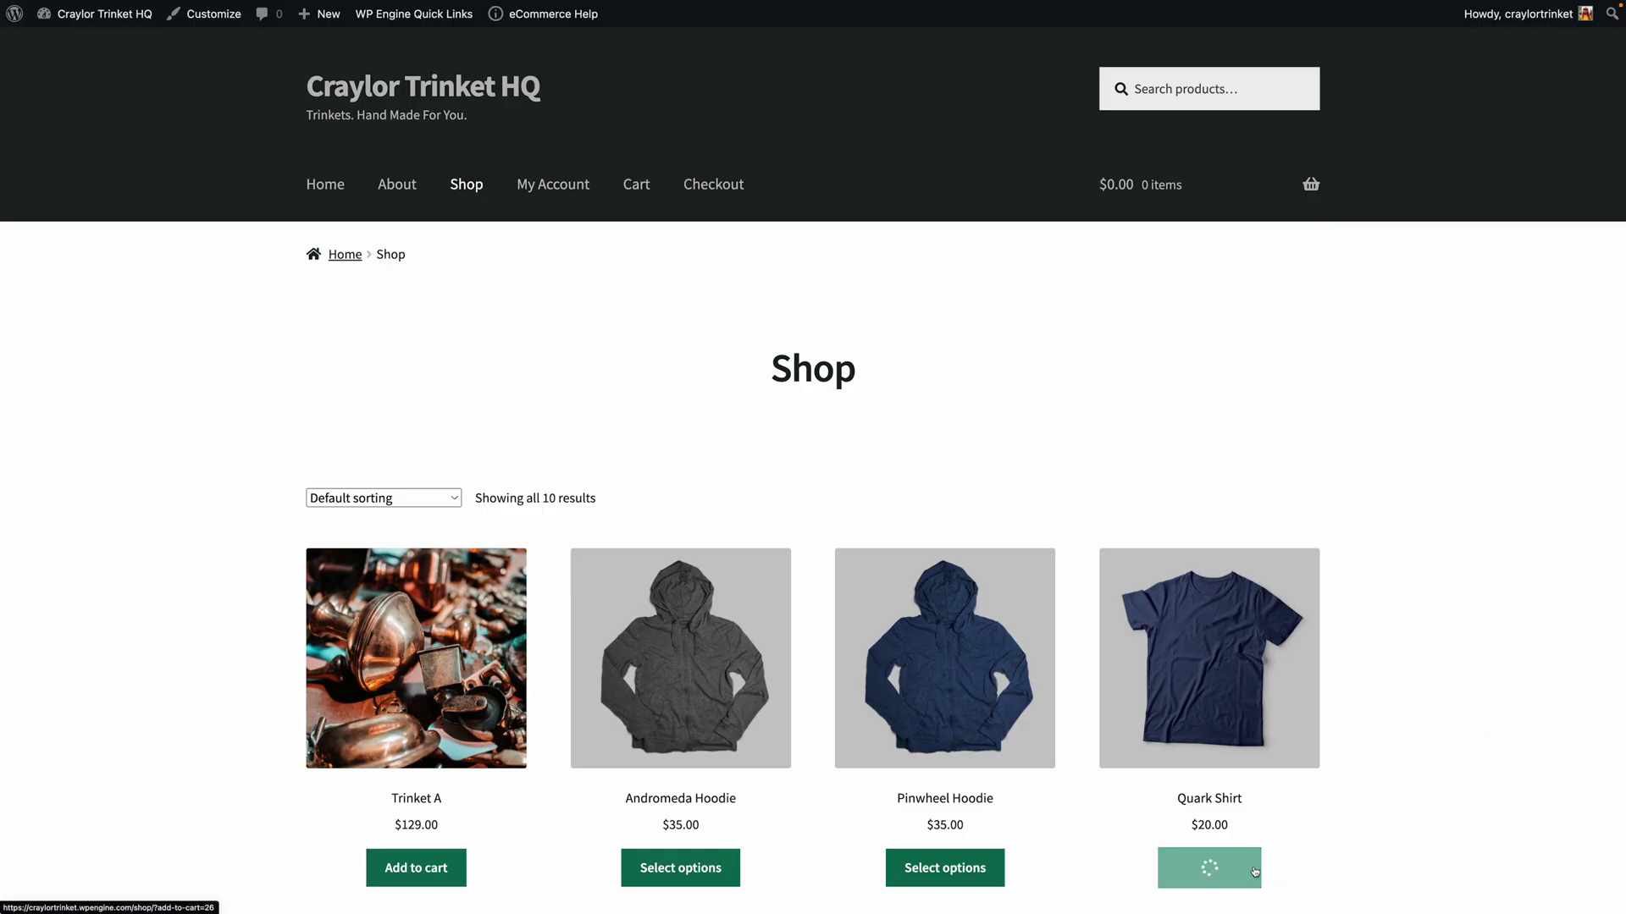
mouse_move(1180, 194)
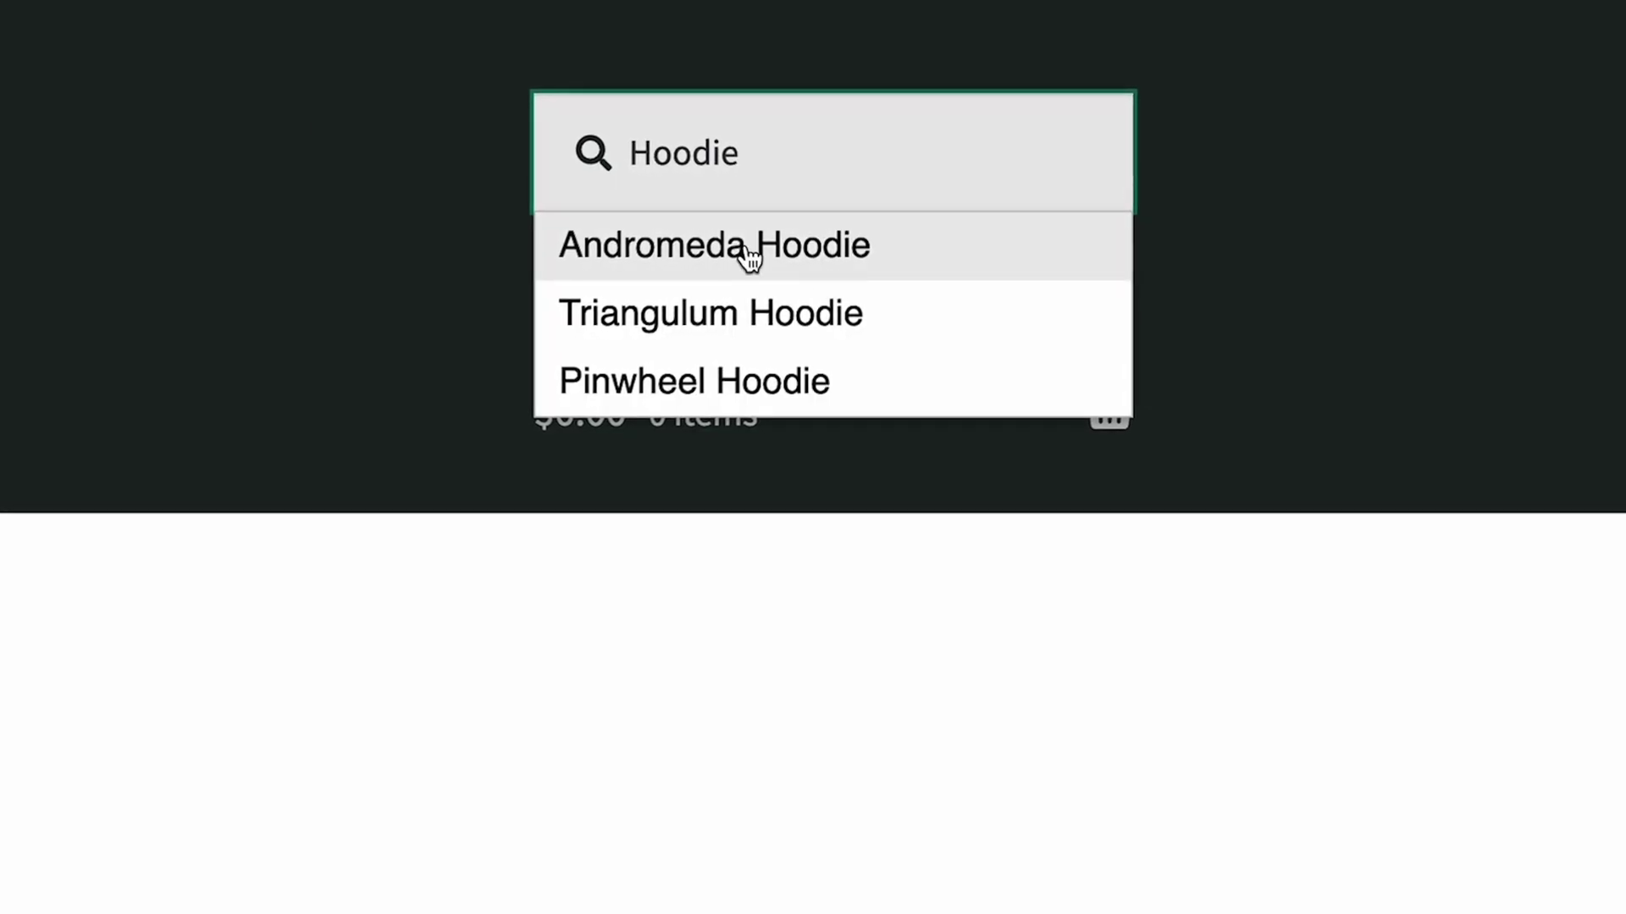
click(777, 254)
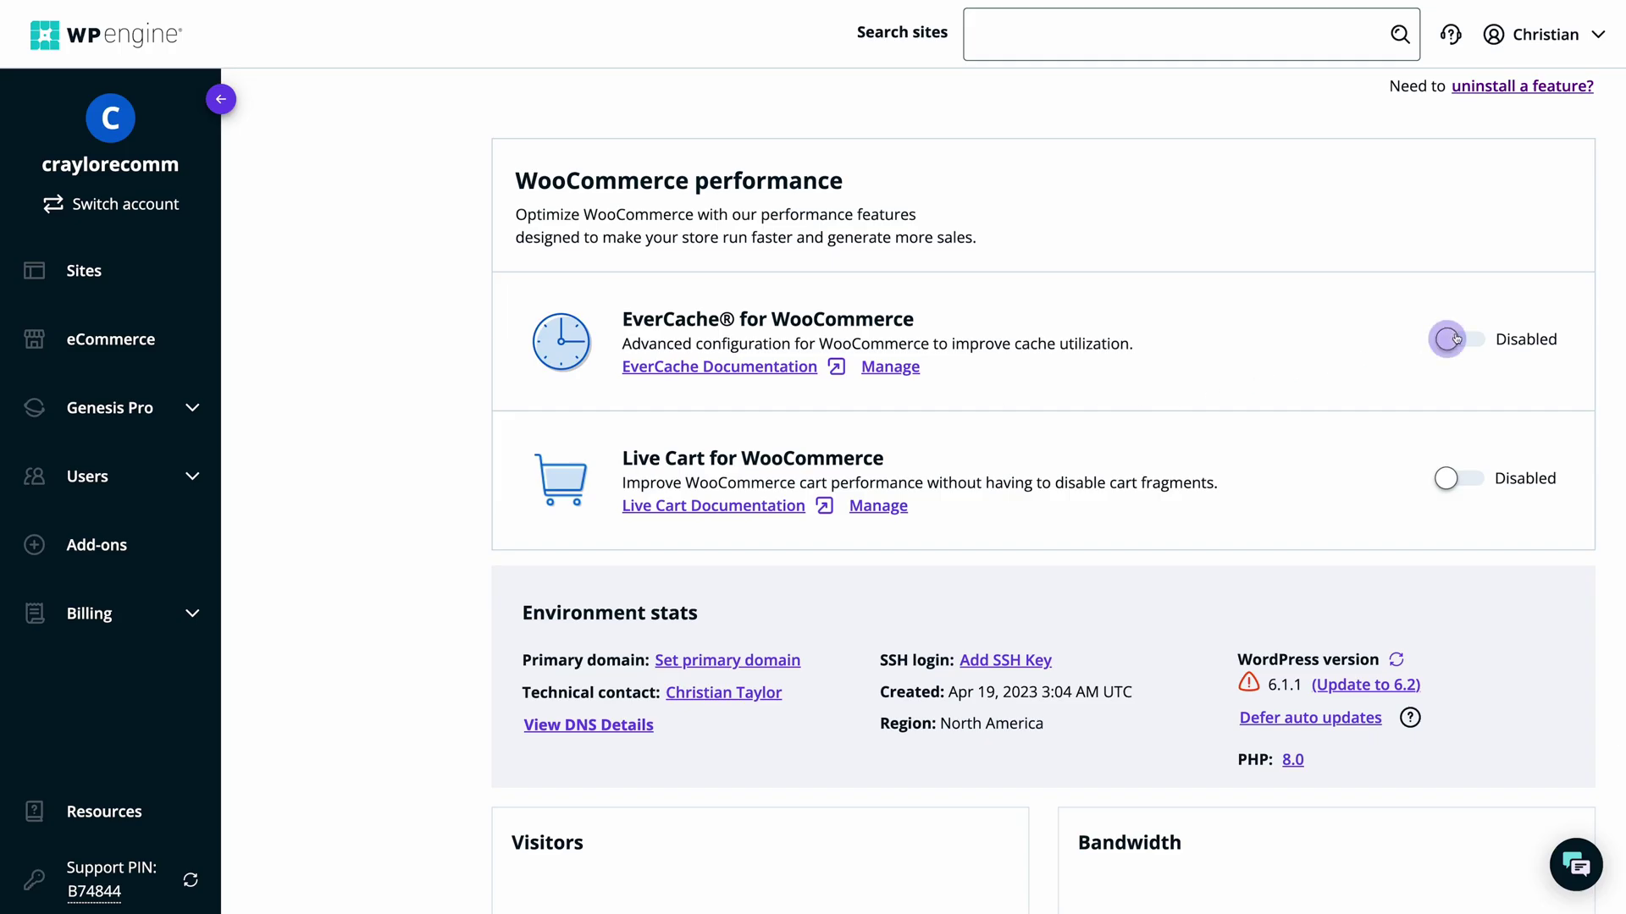
Enable EverCache for WooCommerce and type 'Can I get some help with my website?' to the assistant.
click(1456, 339)
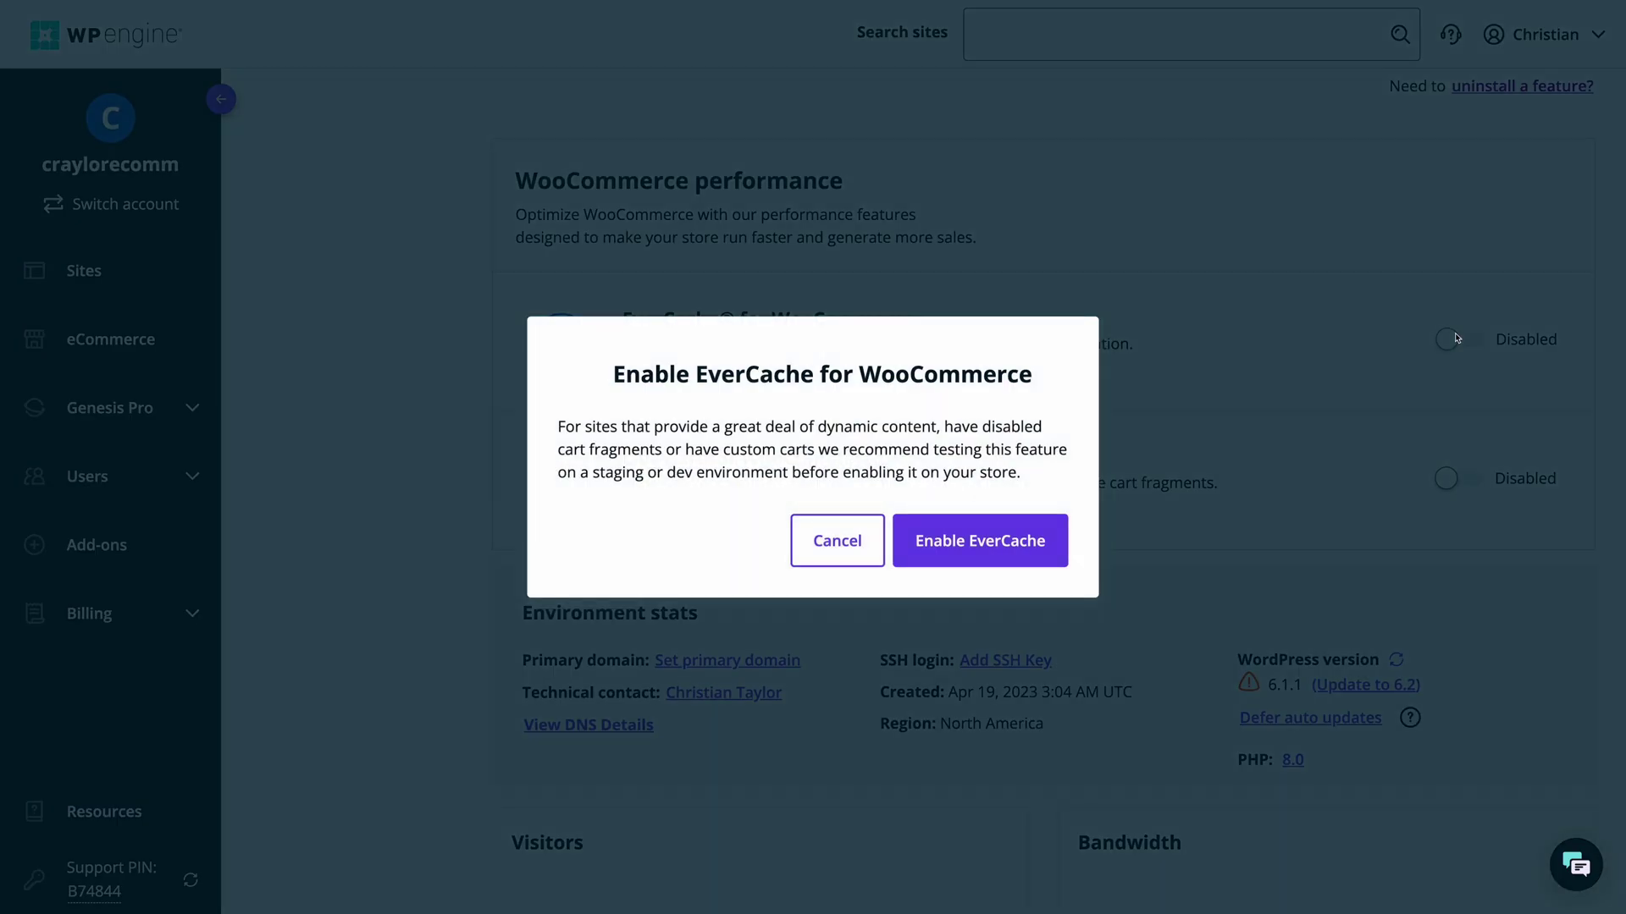
click(1003, 563)
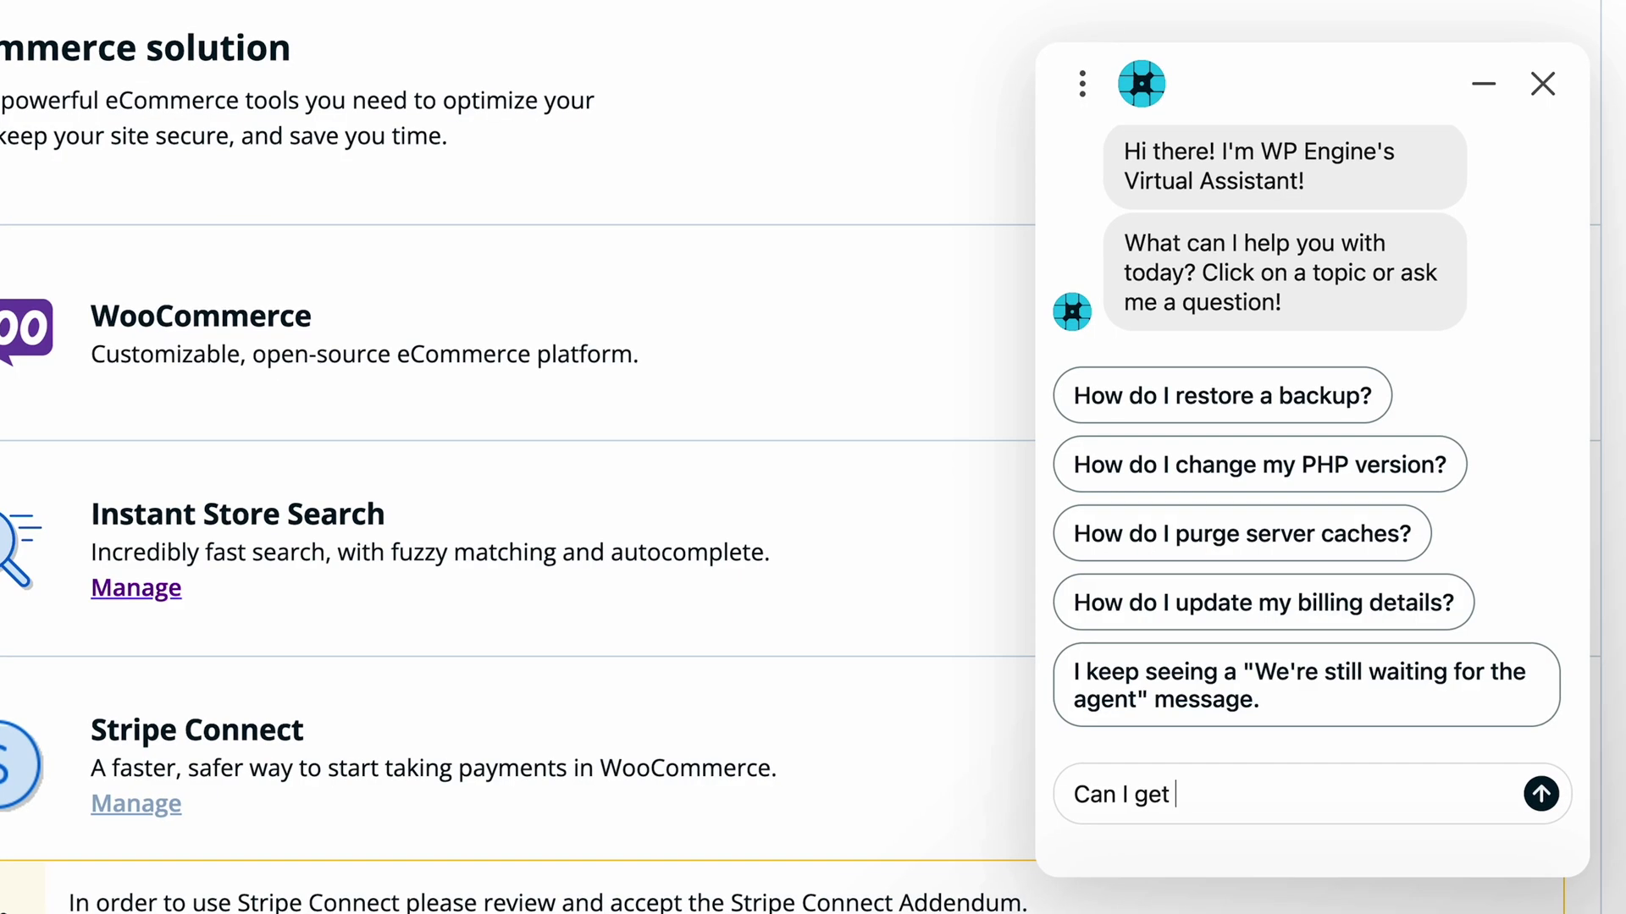
text(some help with my web)
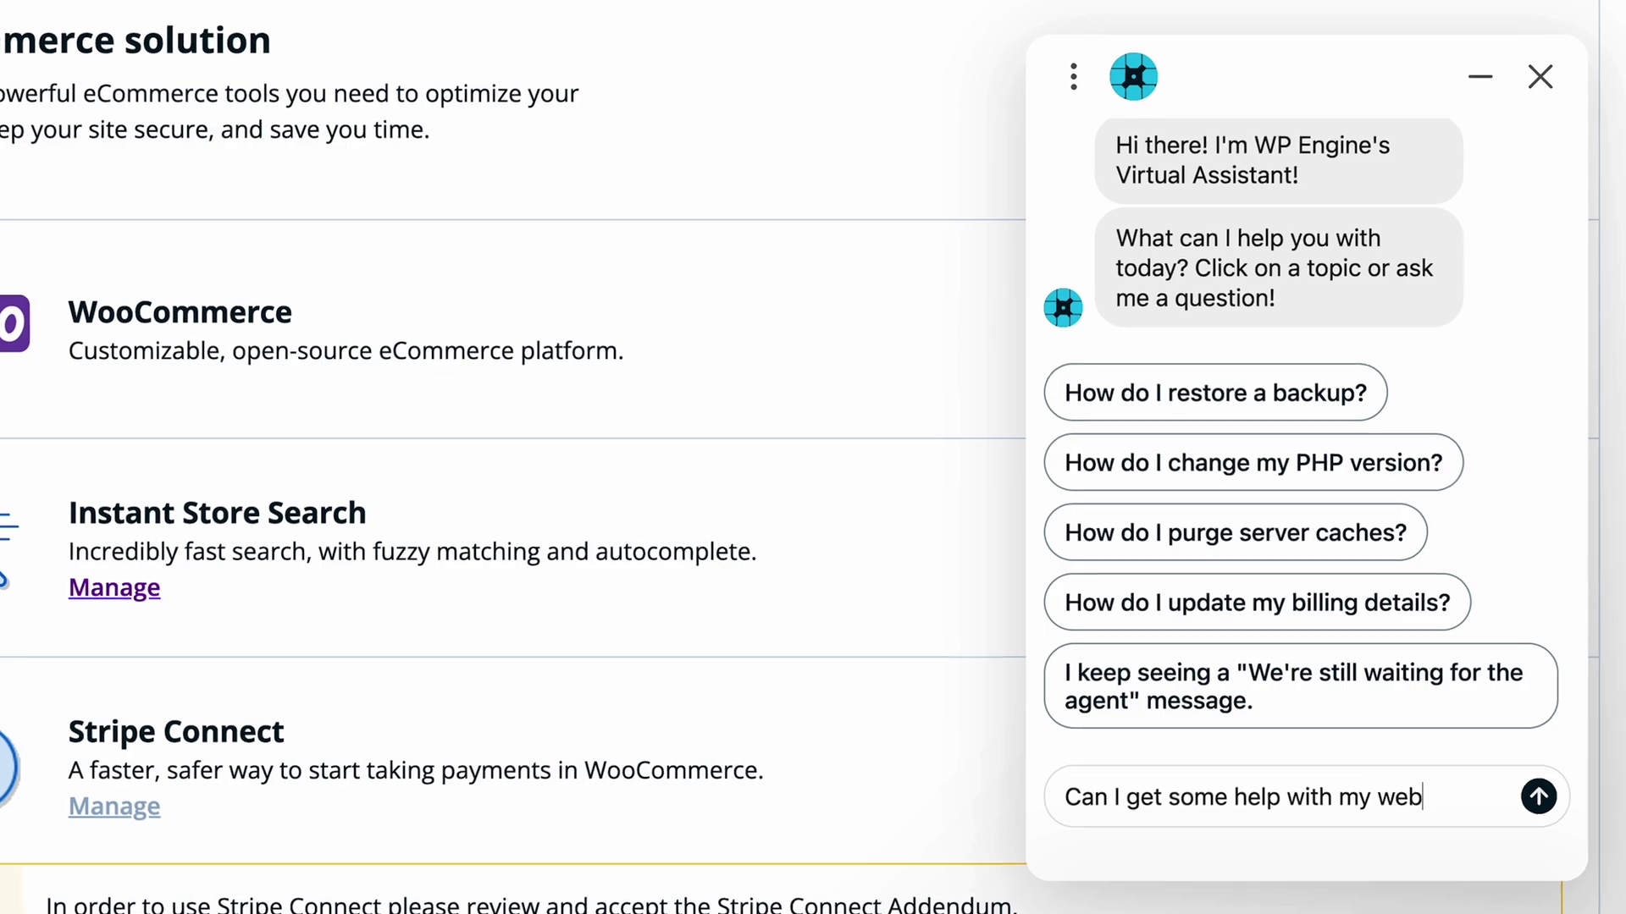
text(site?)
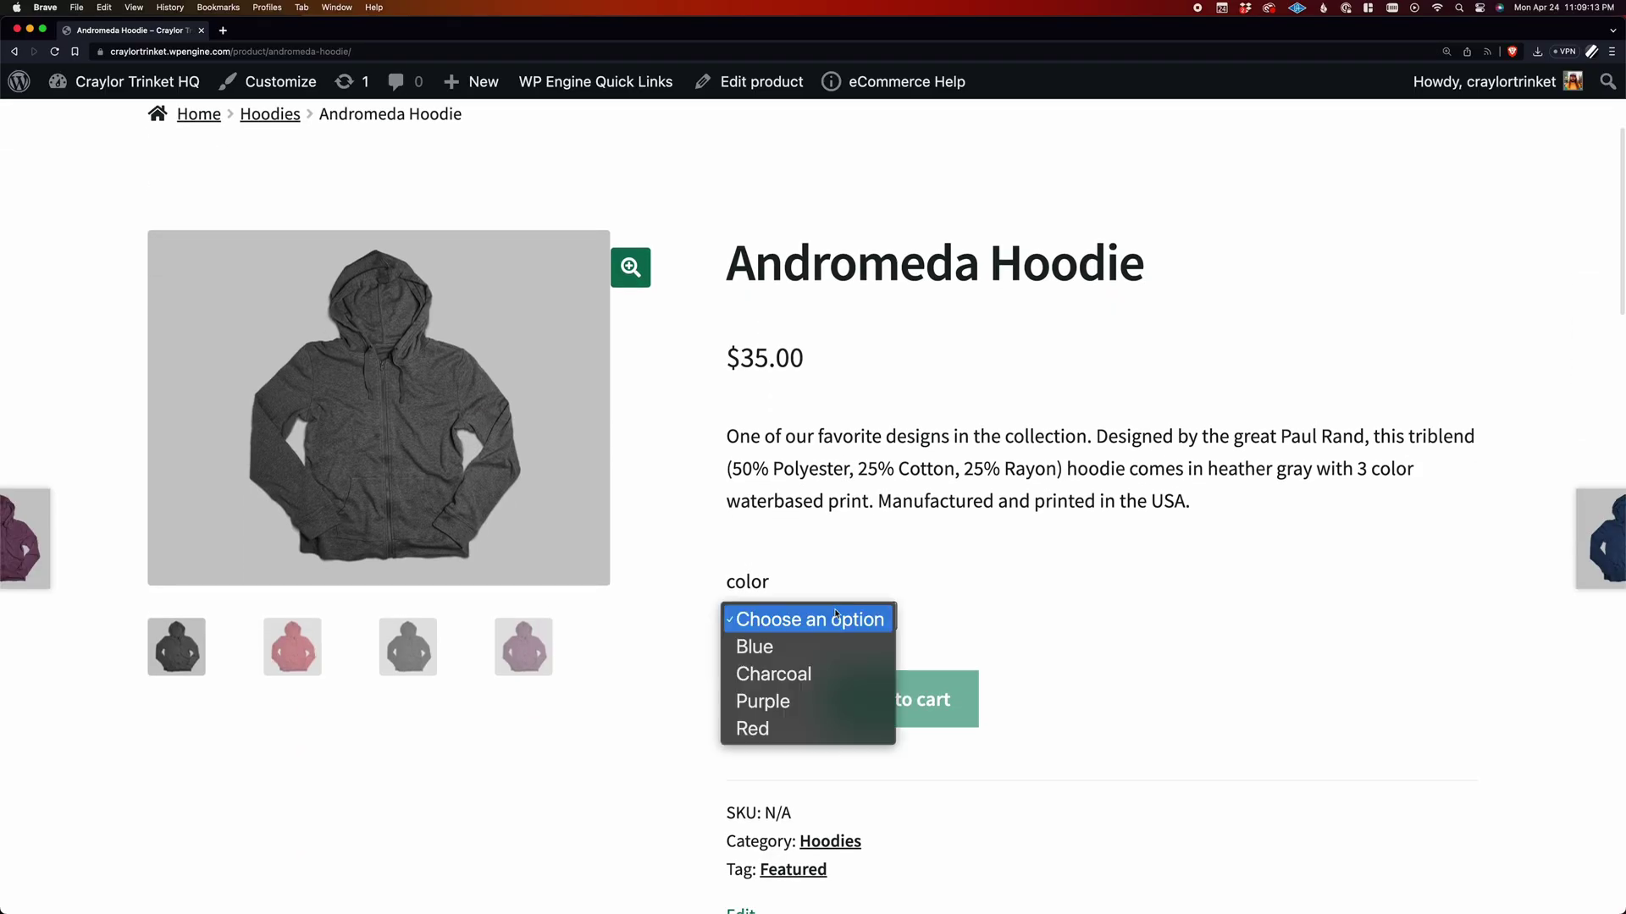
Pick Blue for the hoodie, then browse the block inserter for 'The power of blogging'.
click(852, 649)
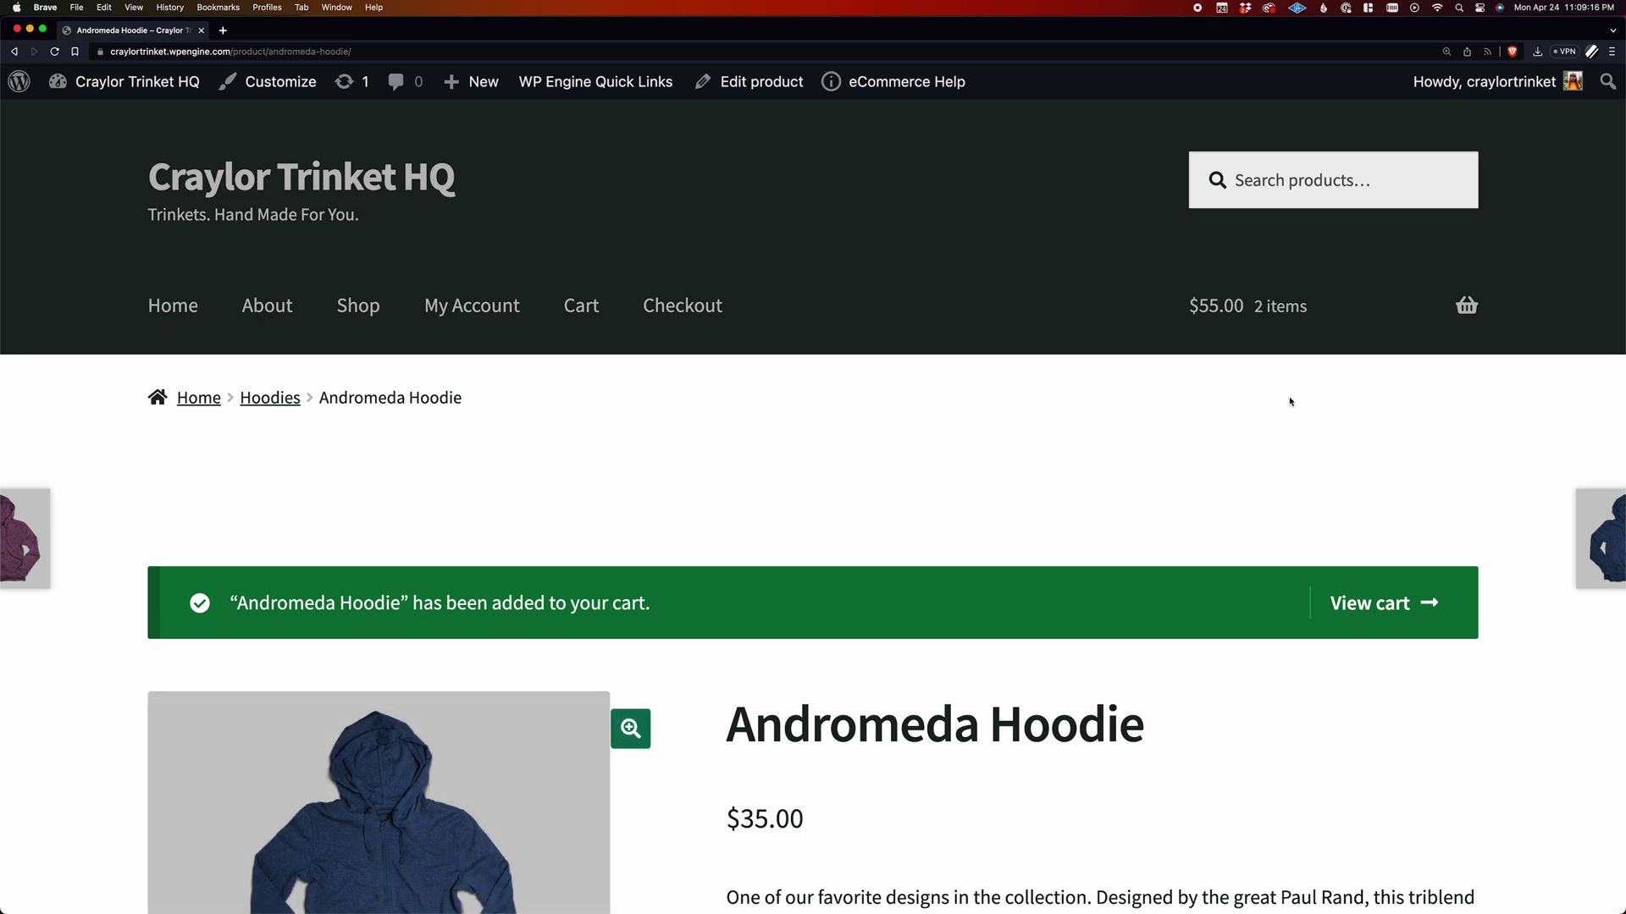
mouse_move(1346, 306)
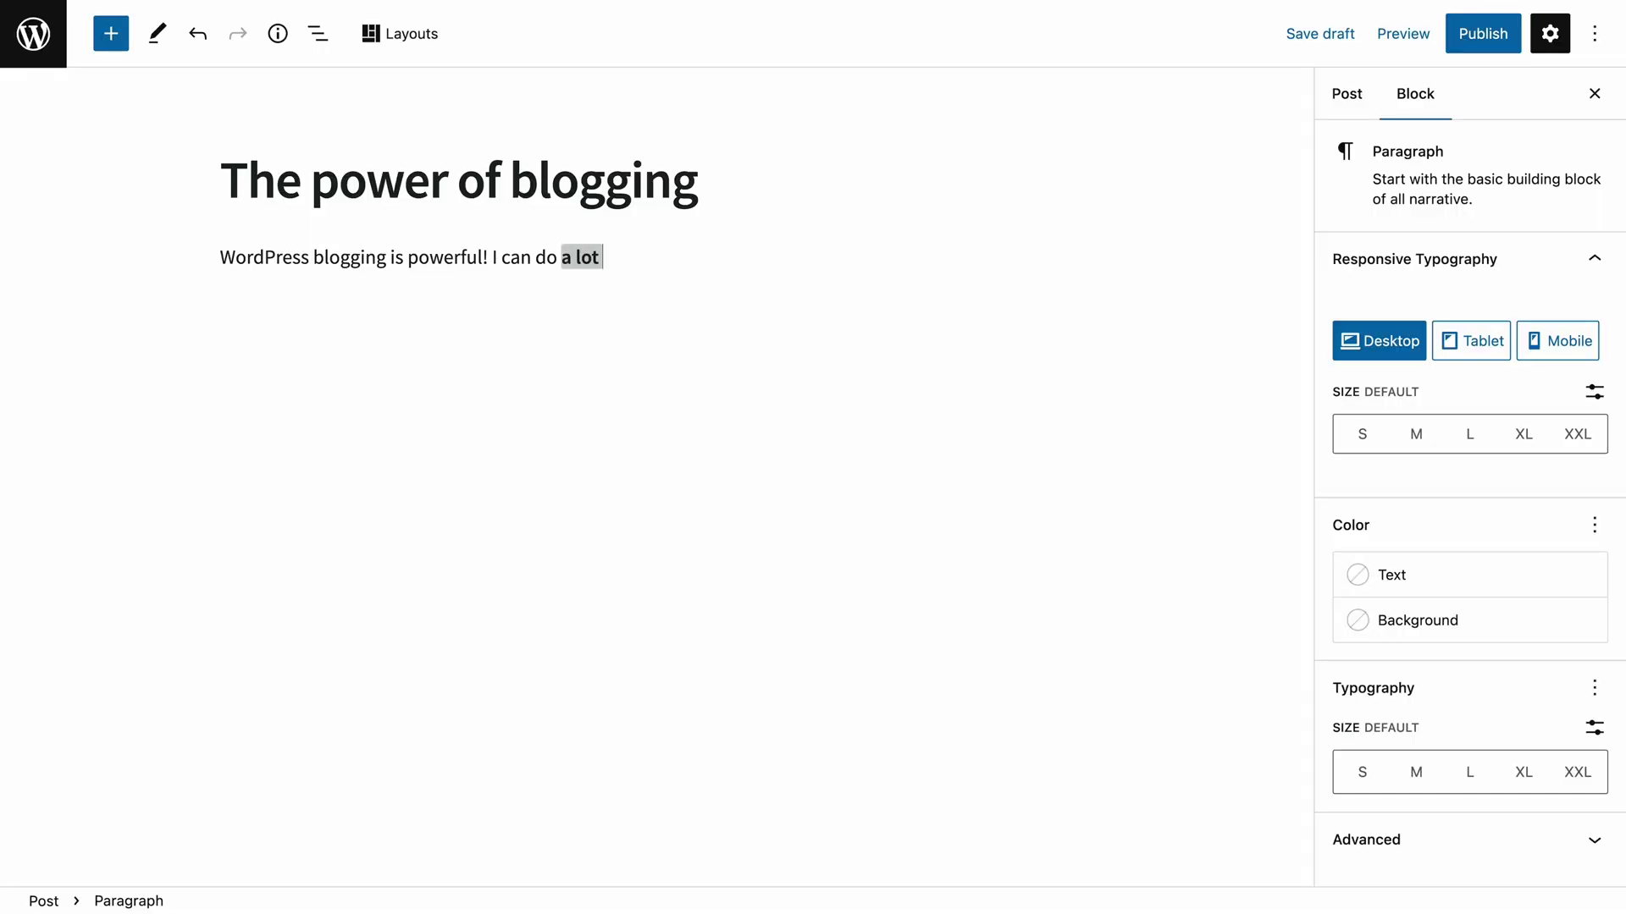
click(110, 33)
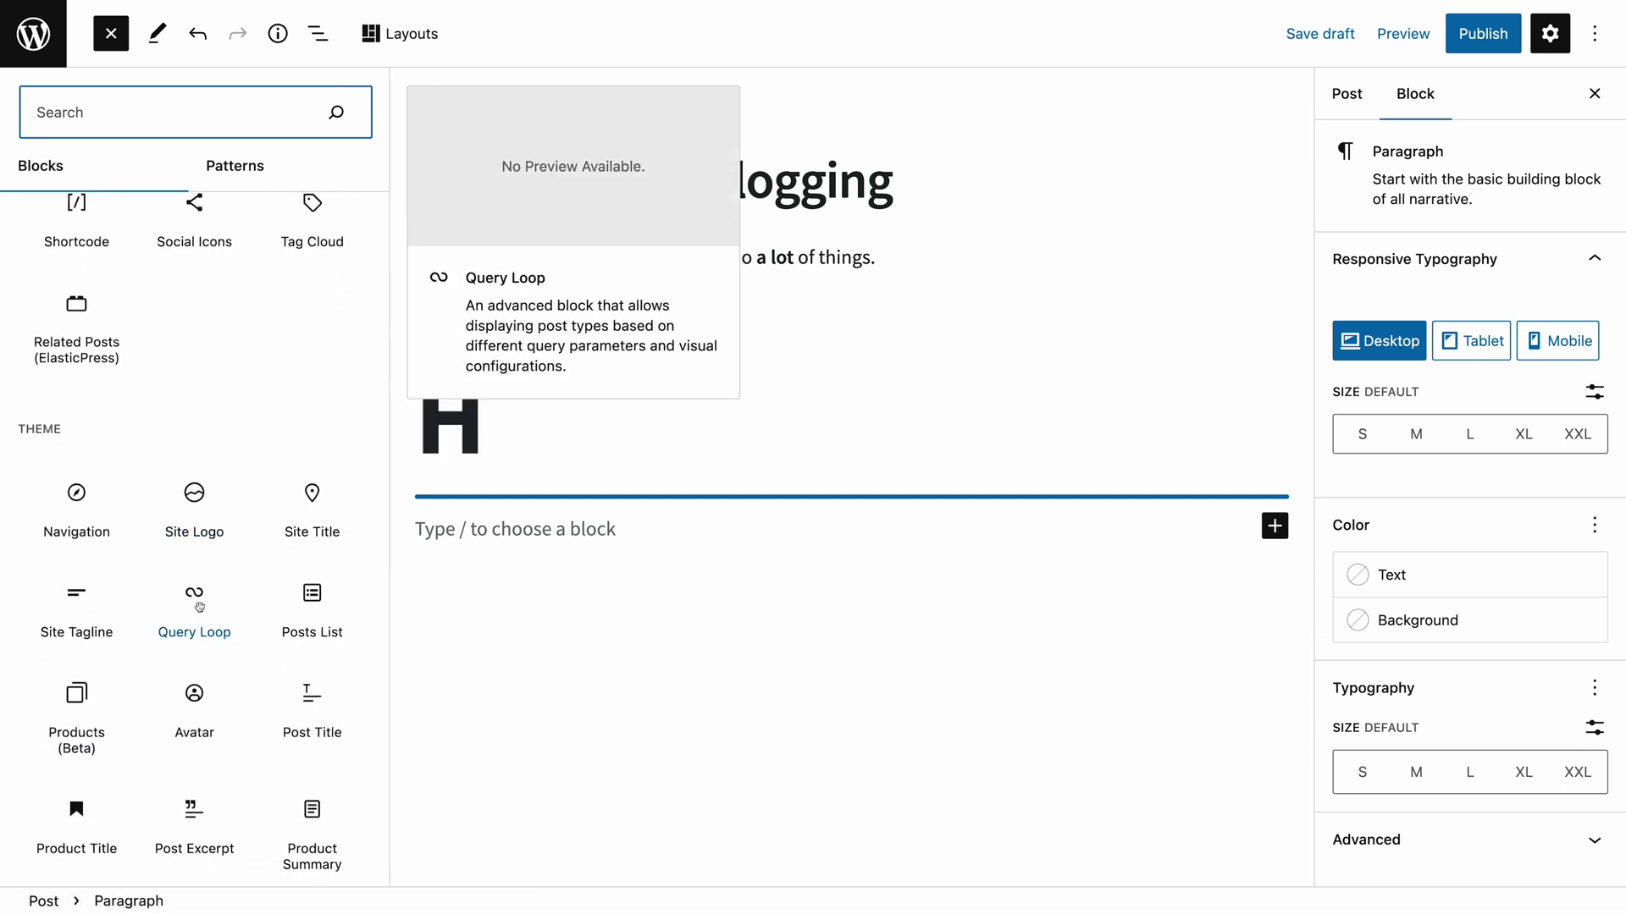
scroll(201, 615, down, 5)
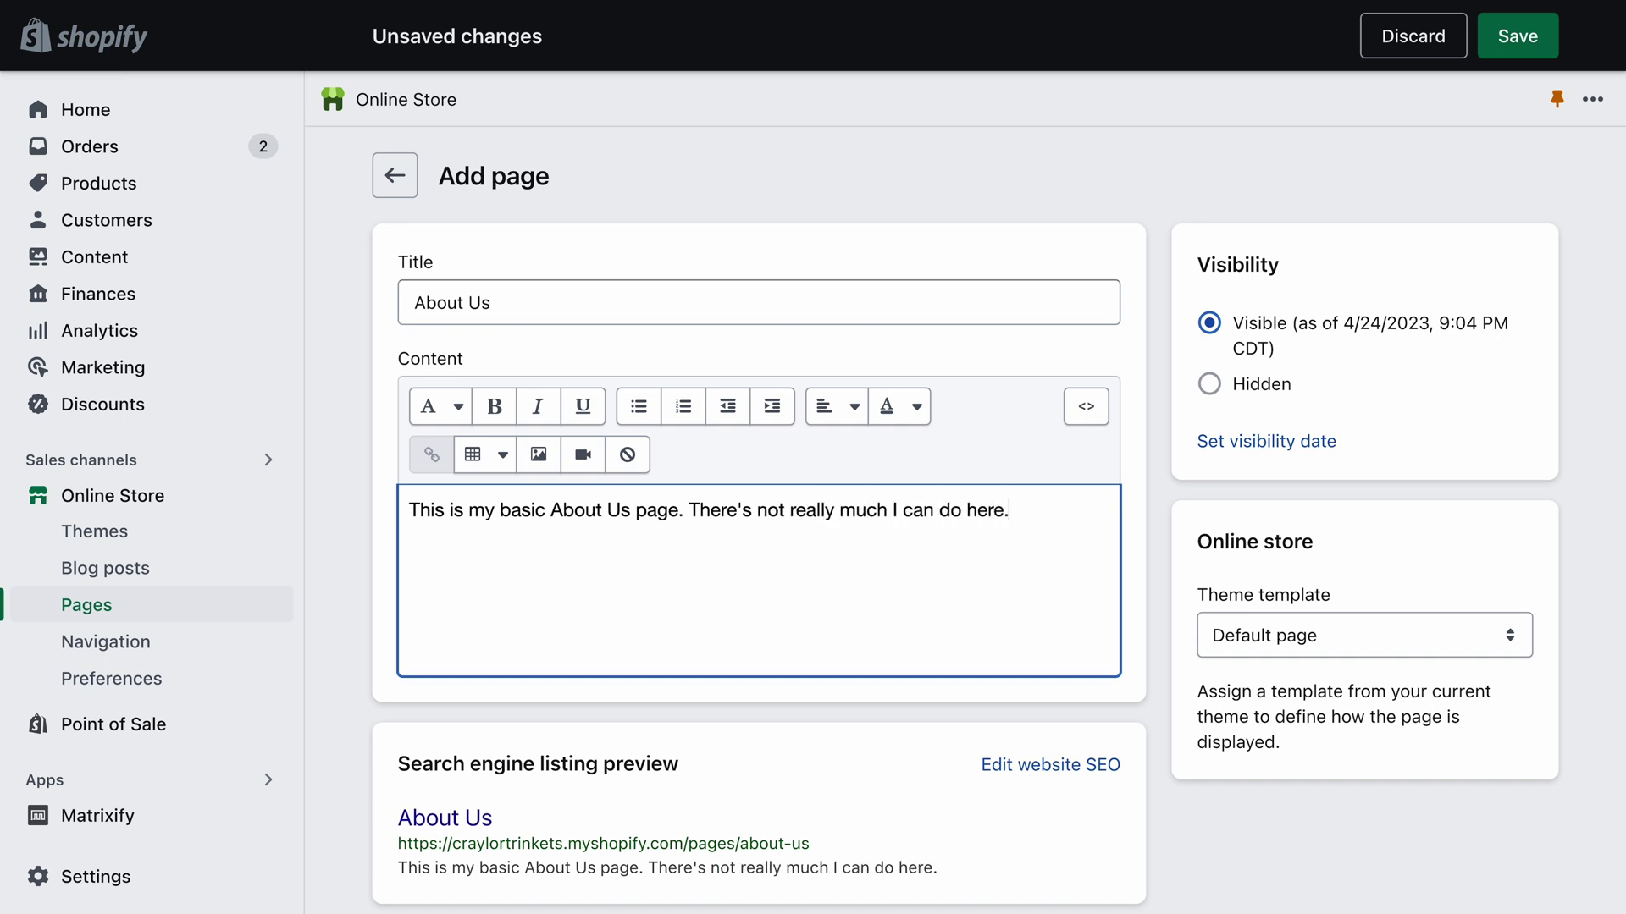
scroll(1123, 569, down, 2)
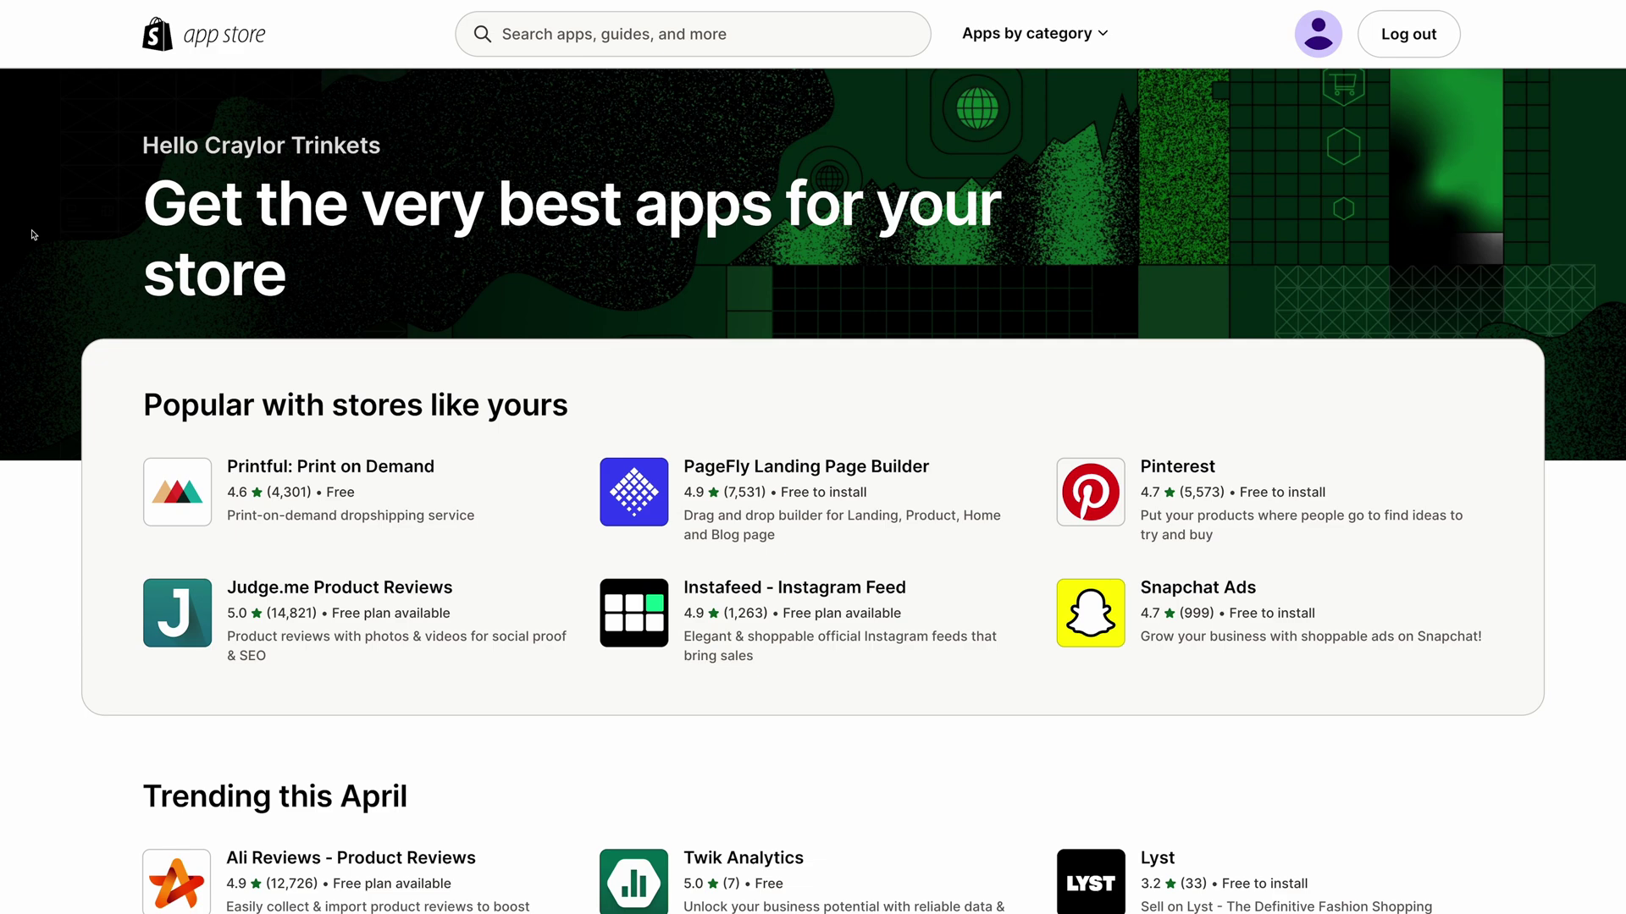
scroll(33, 235, down, 5)
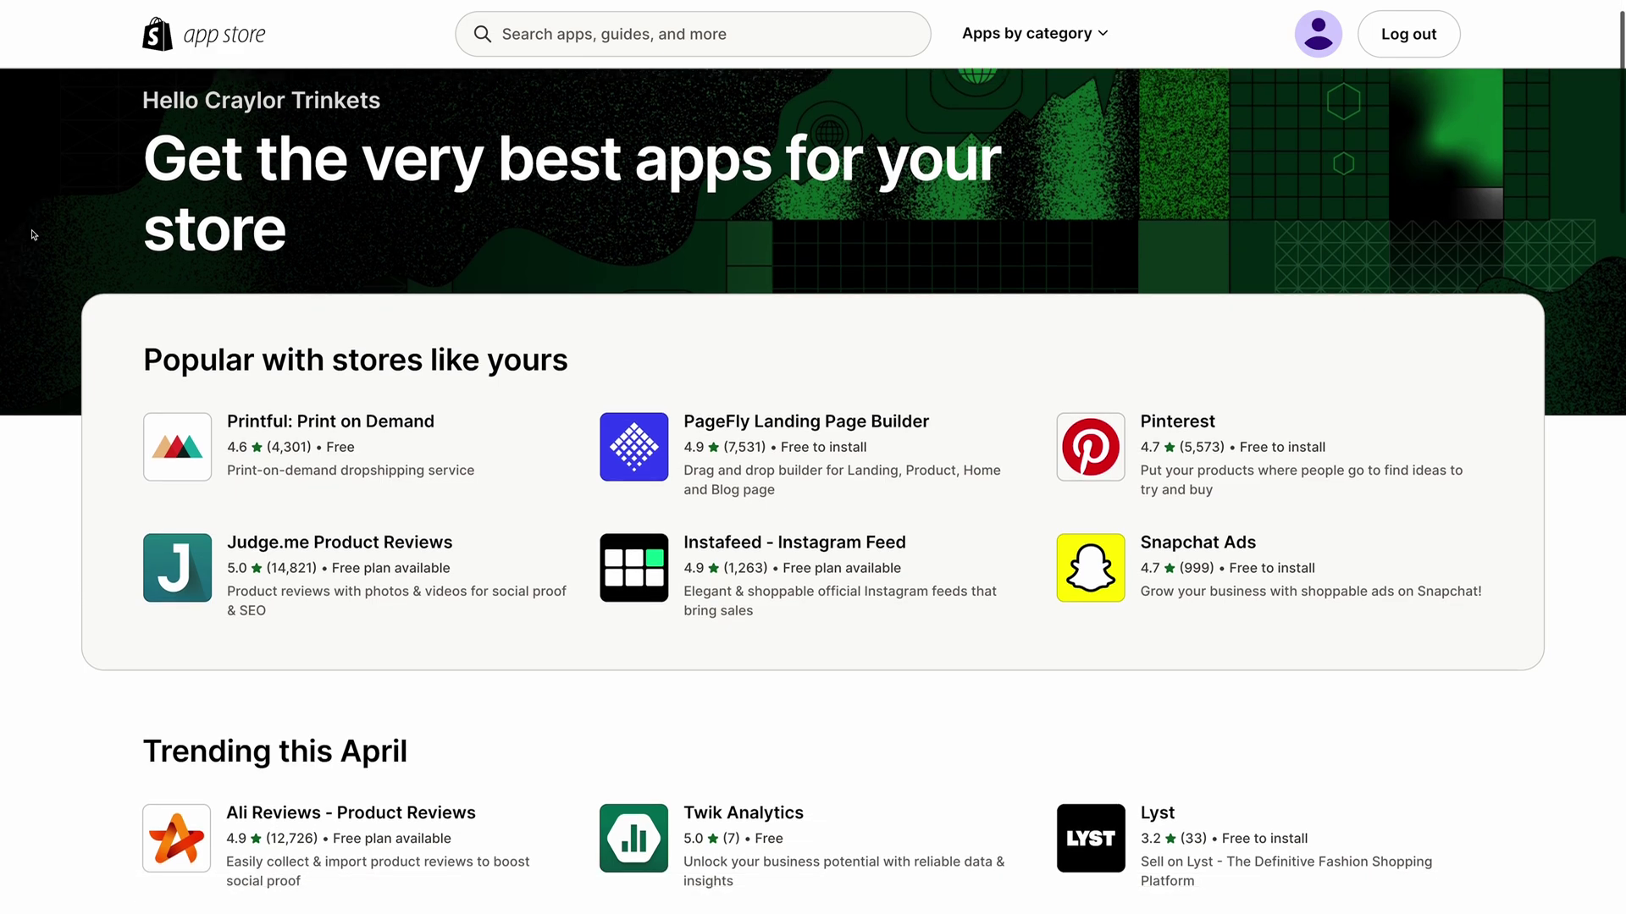
scroll(33, 235, down, 6)
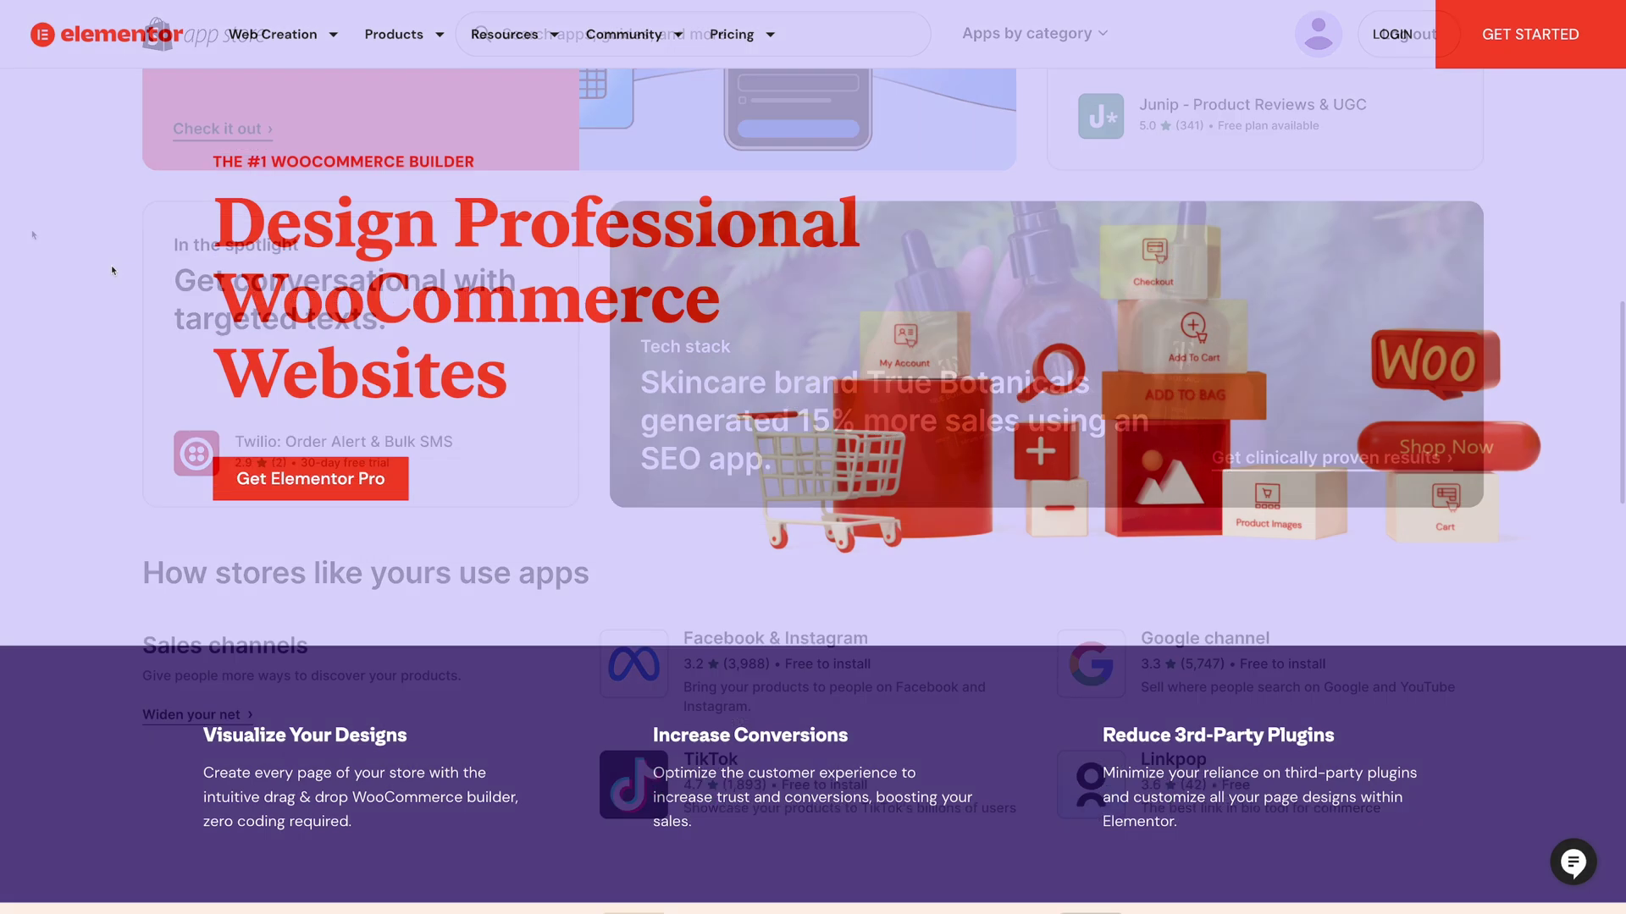
scroll(110, 266, down, 4)
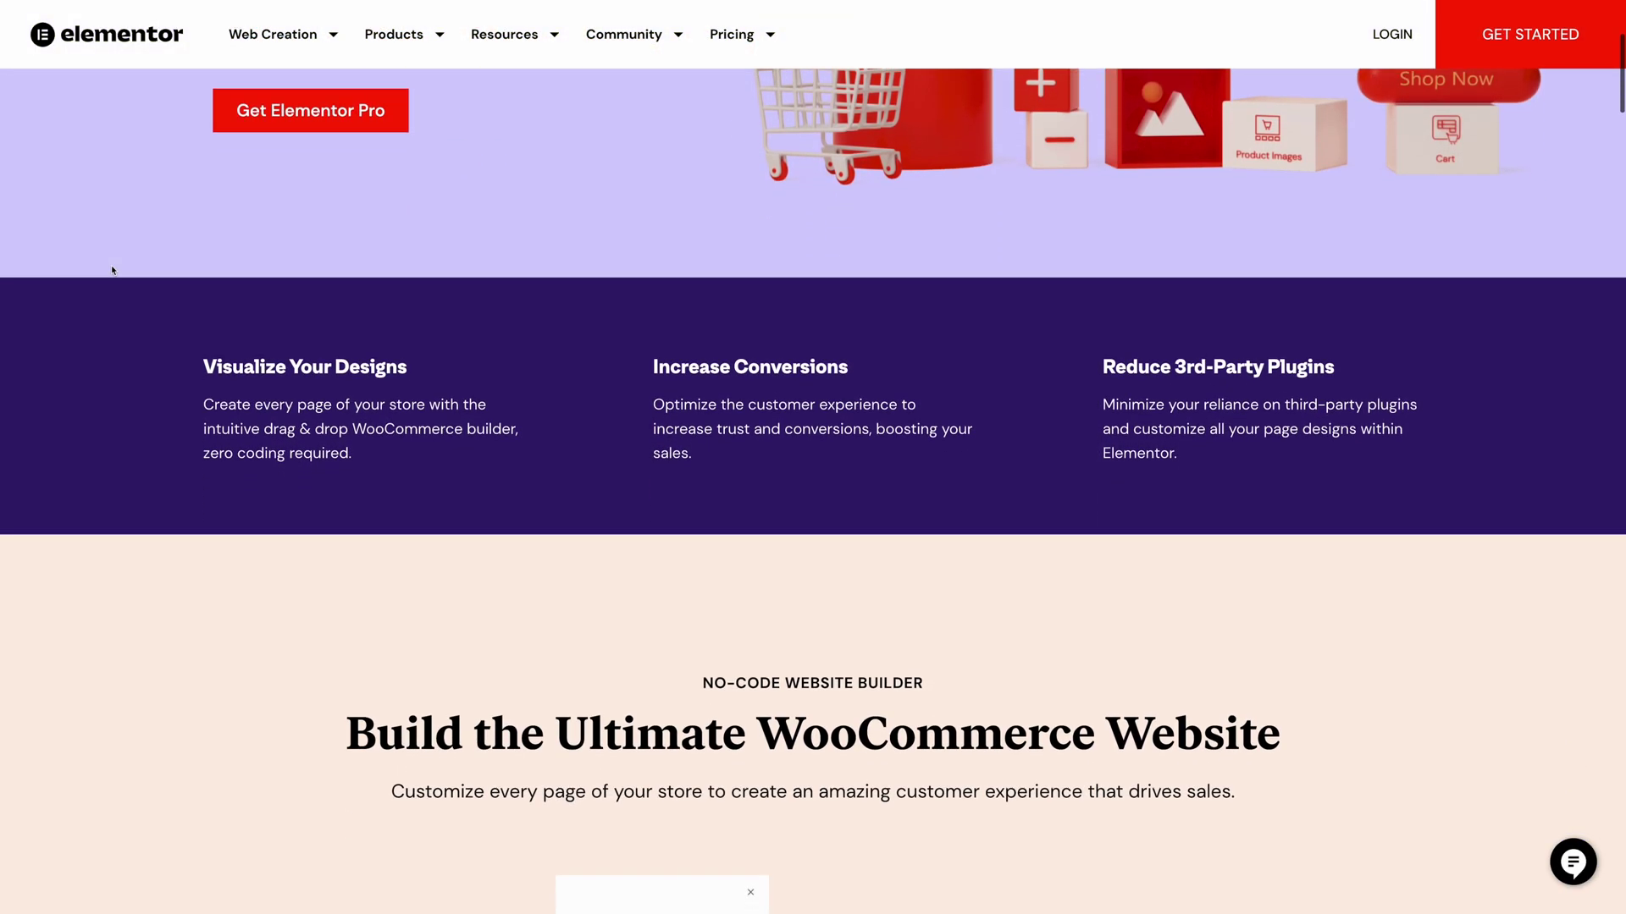
Scroll down to the 'Build the Ultimate WooCommerce Website' section with its store-page mockups.
scroll(111, 269, down, 5)
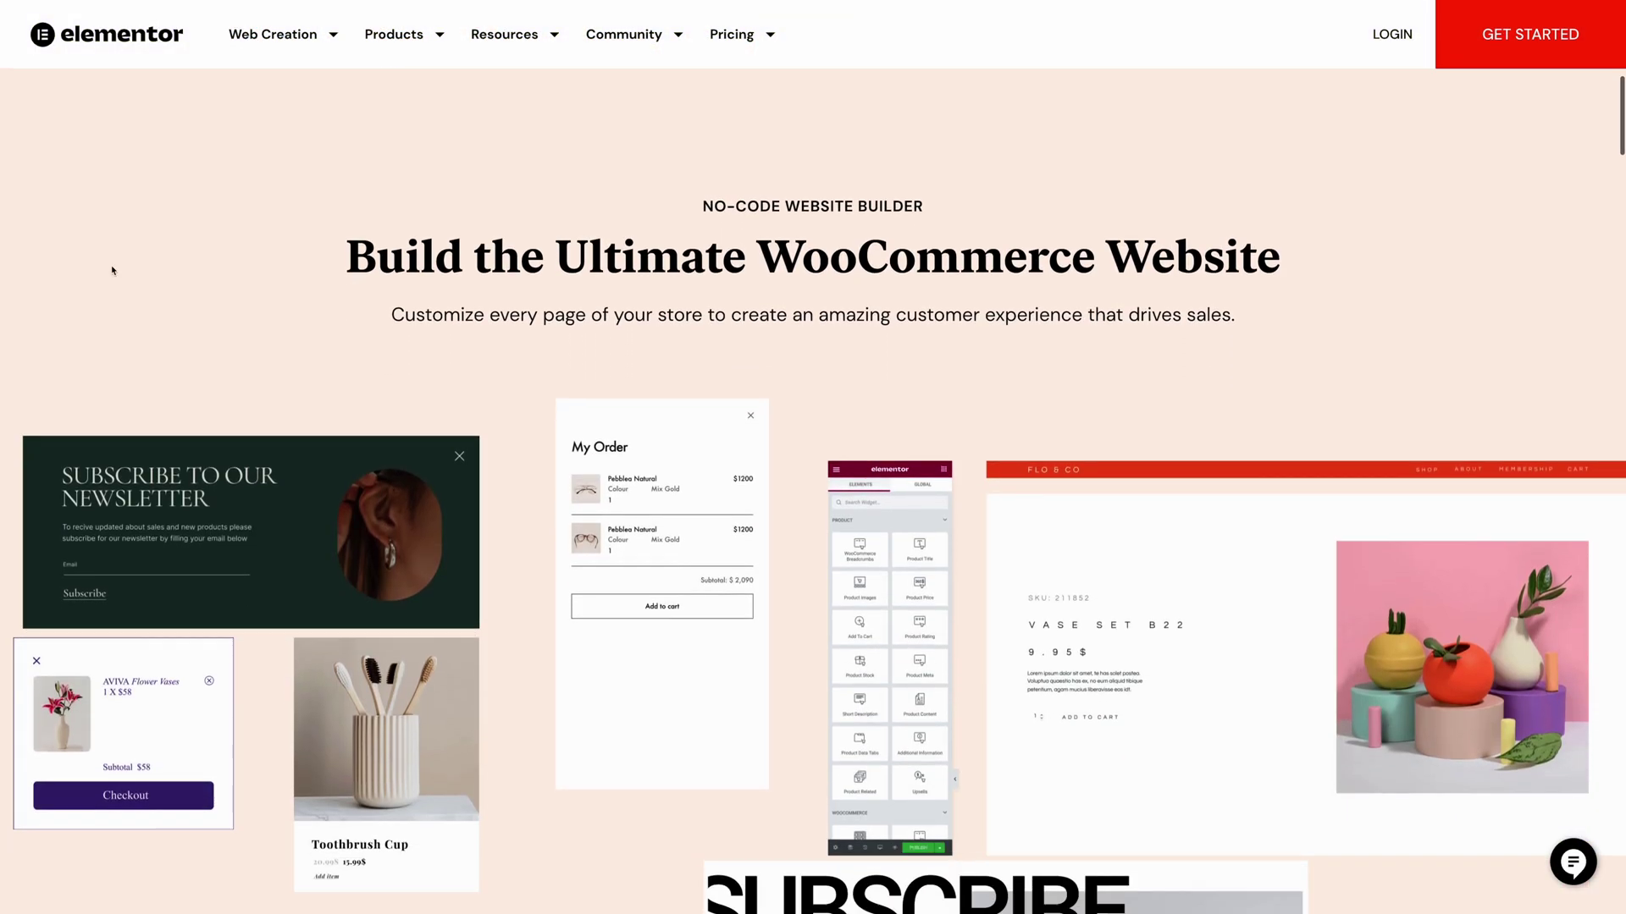
scroll(112, 271, down, 6)
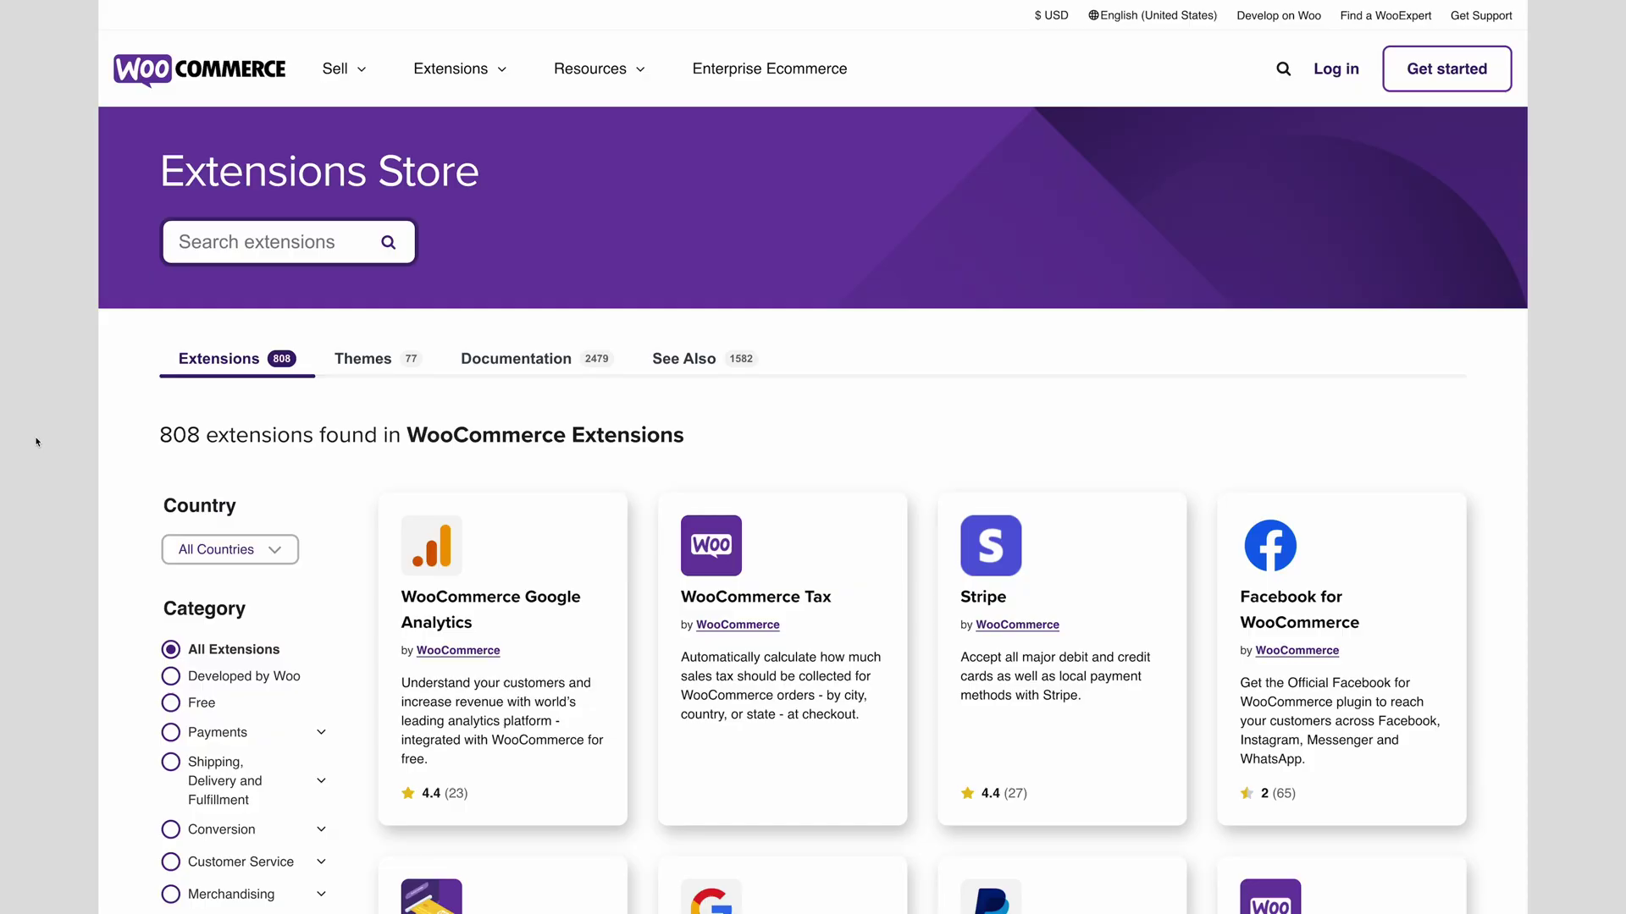
Scroll the 808-extension listing past the payment, bookings and shipping add-ons.
scroll(36, 442, down, 5)
scroll(37, 442, down, 10)
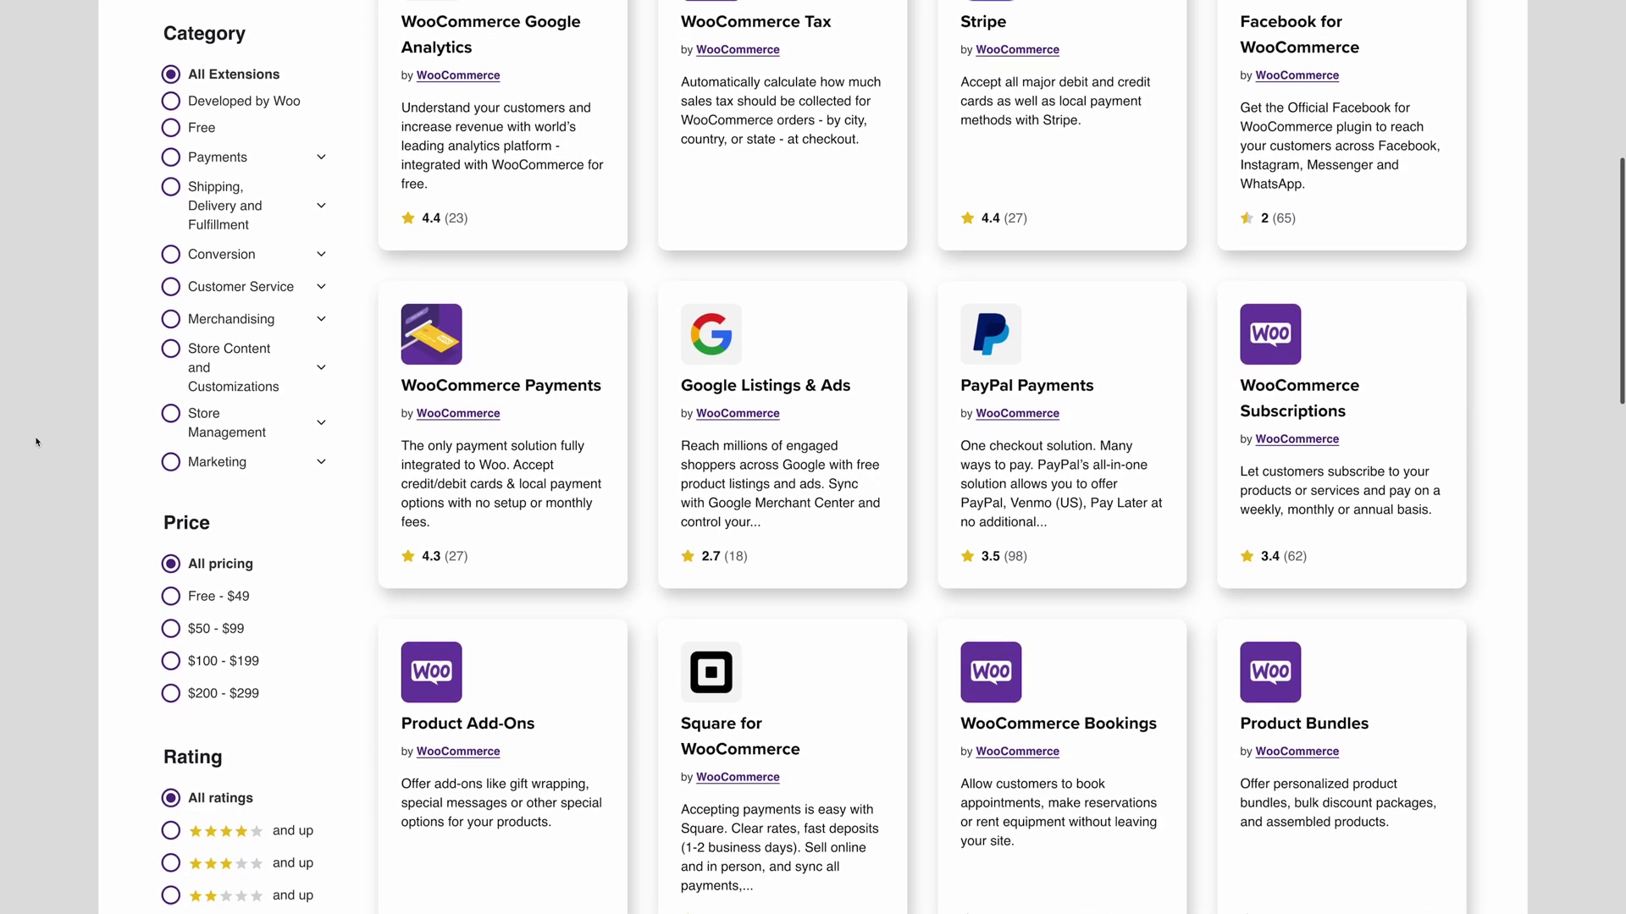
scroll(36, 442, down, 7)
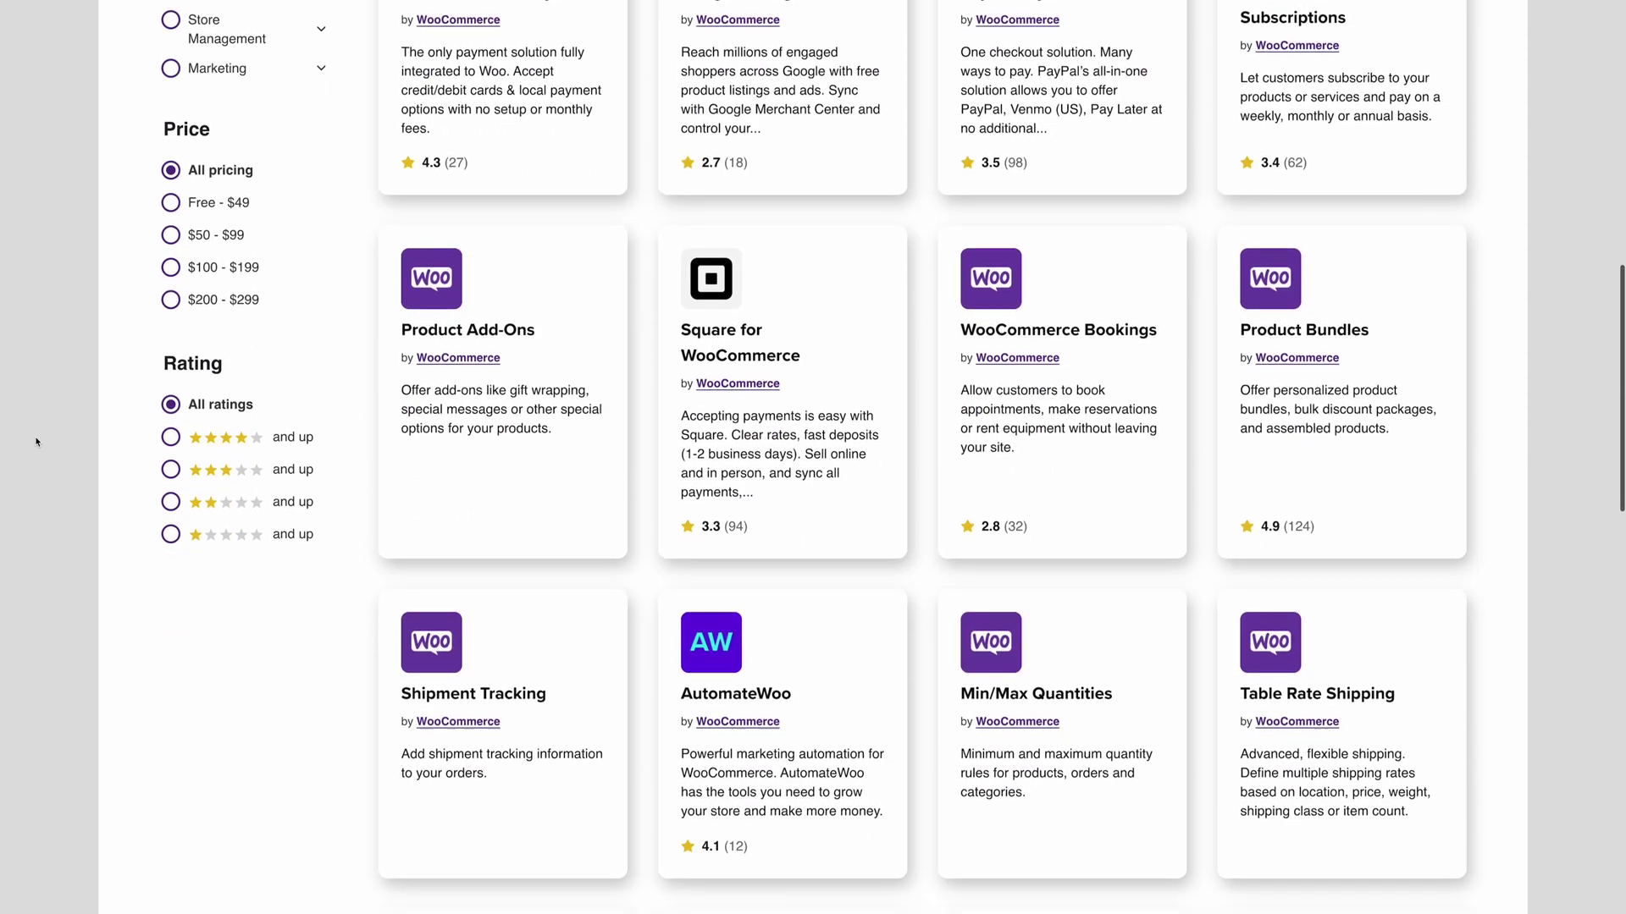
scroll(37, 442, down, 5)
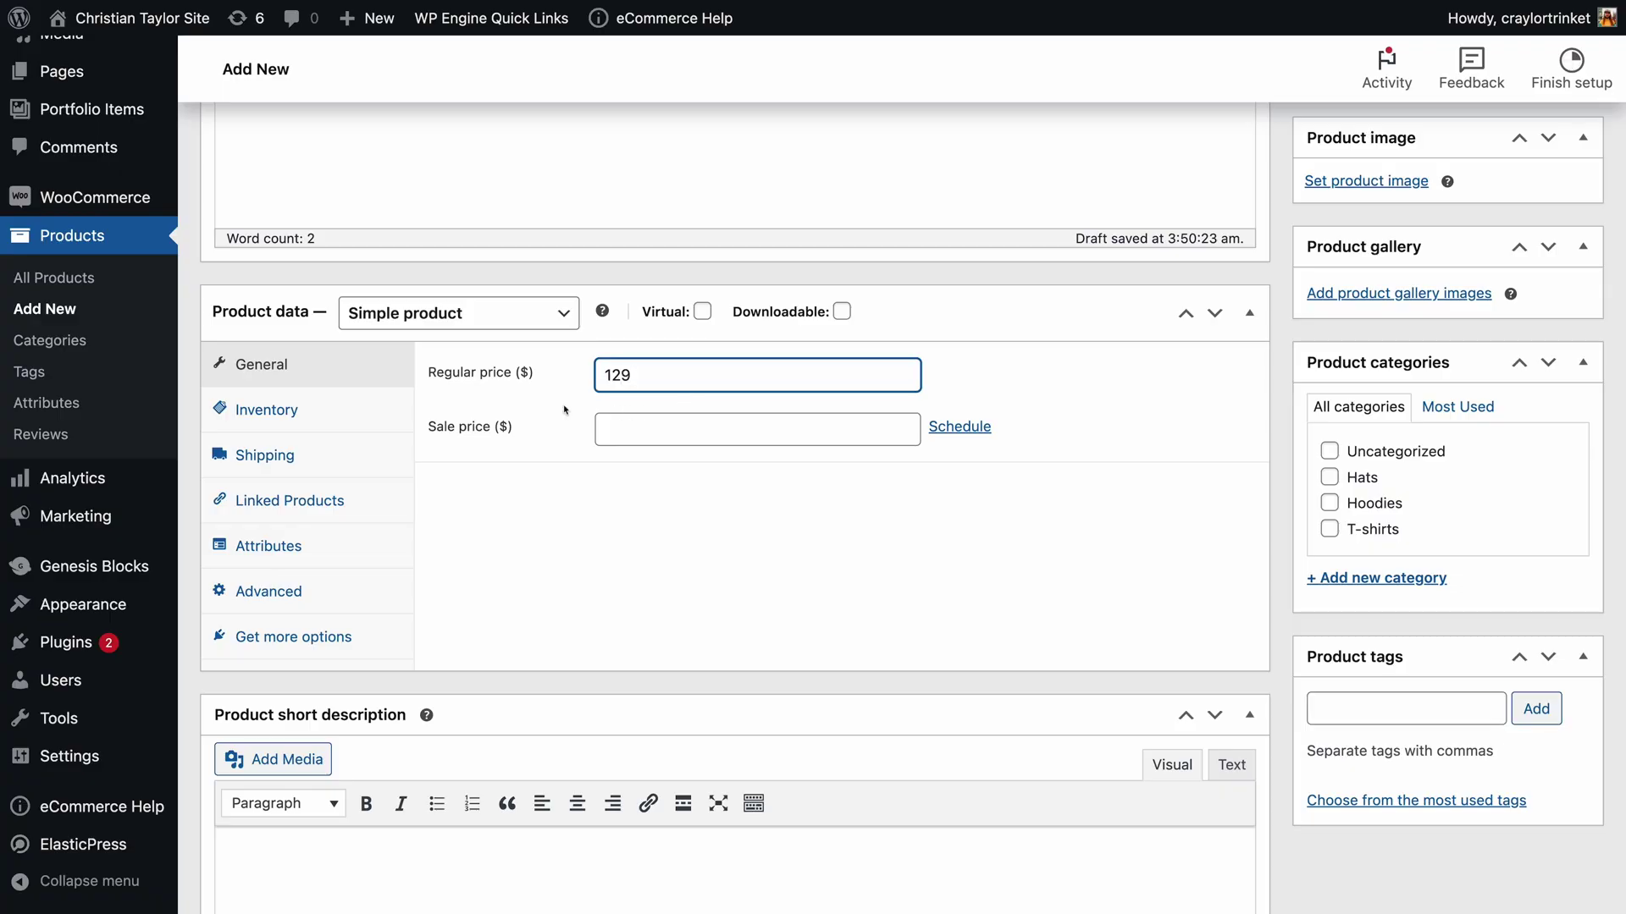
Tick 'Track stock quantity for this product' under Inventory, then view the Shipping settings.
click(379, 407)
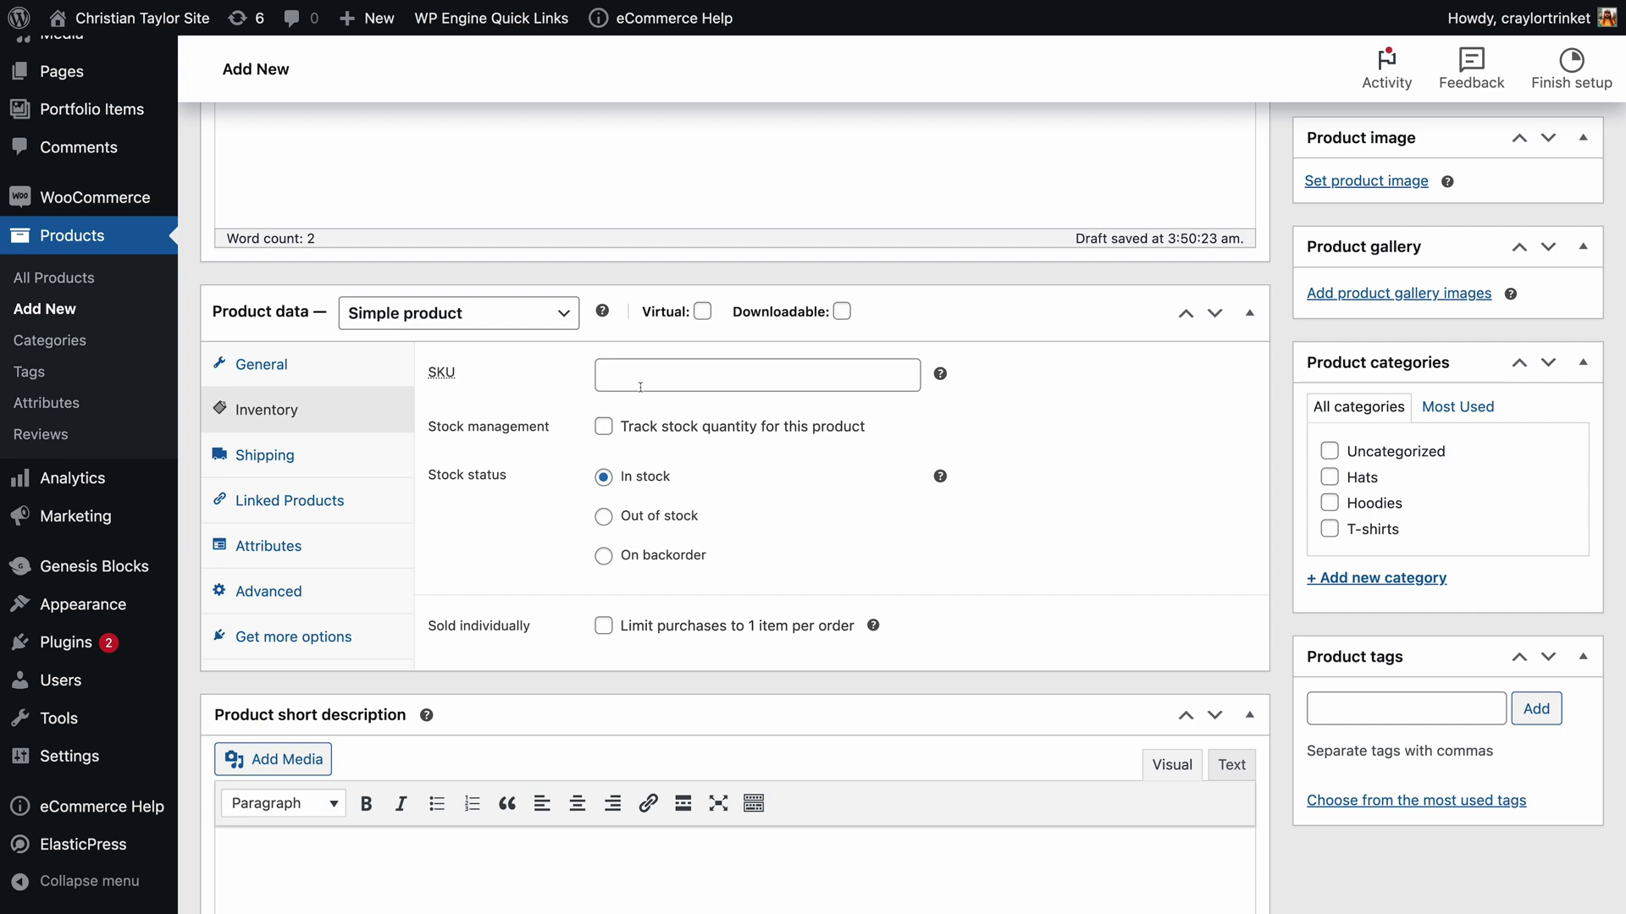
click(602, 426)
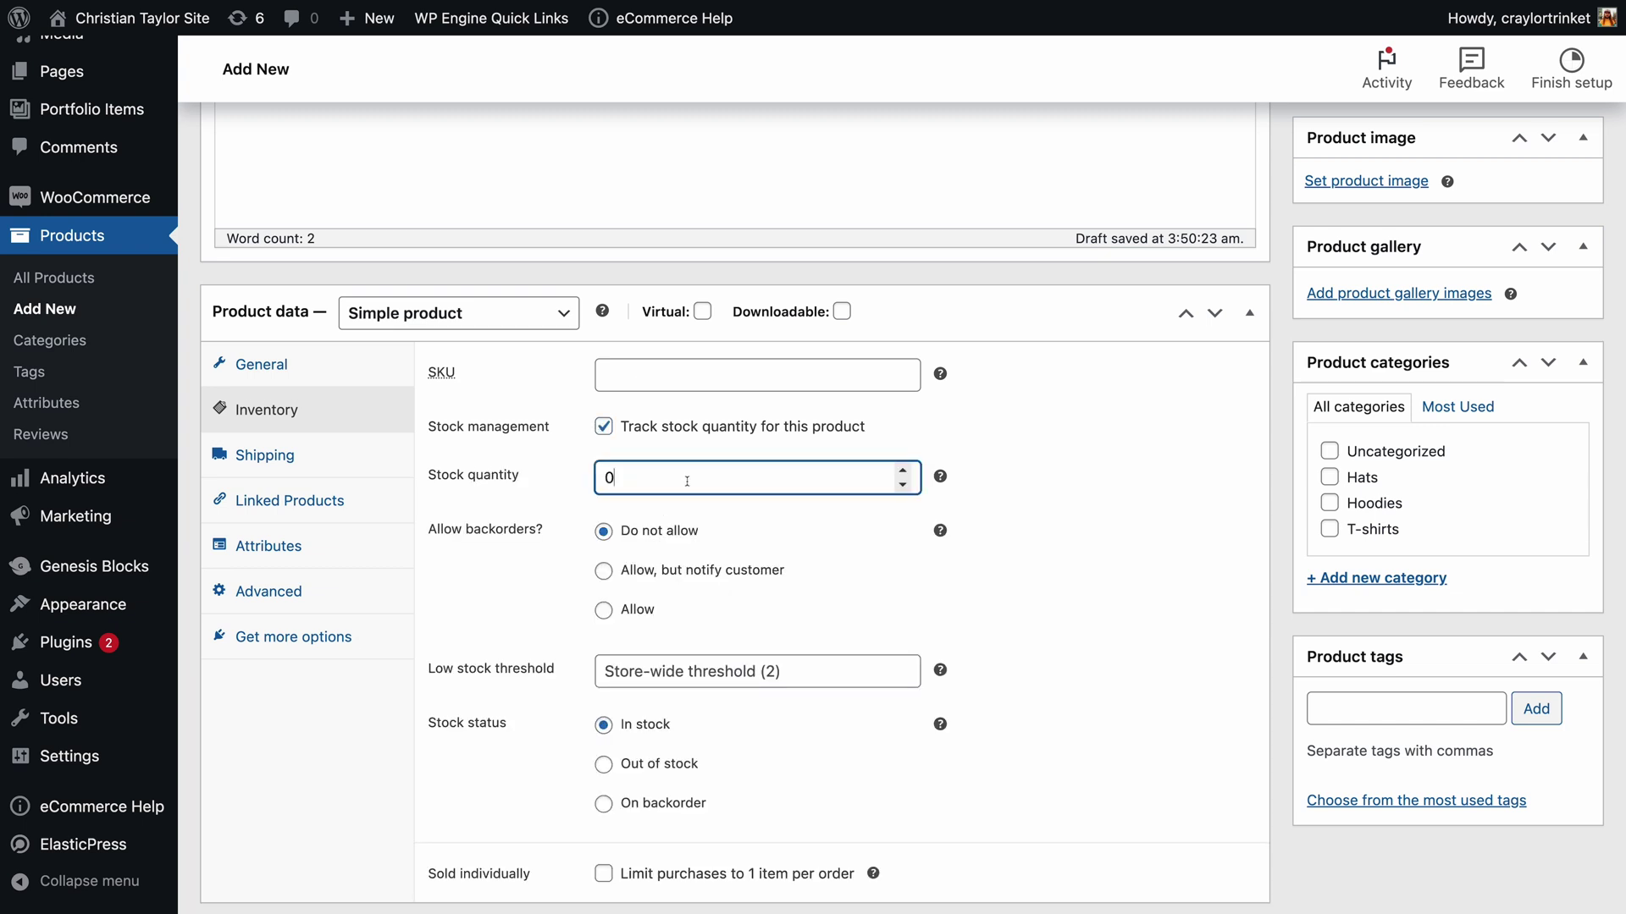
click(398, 457)
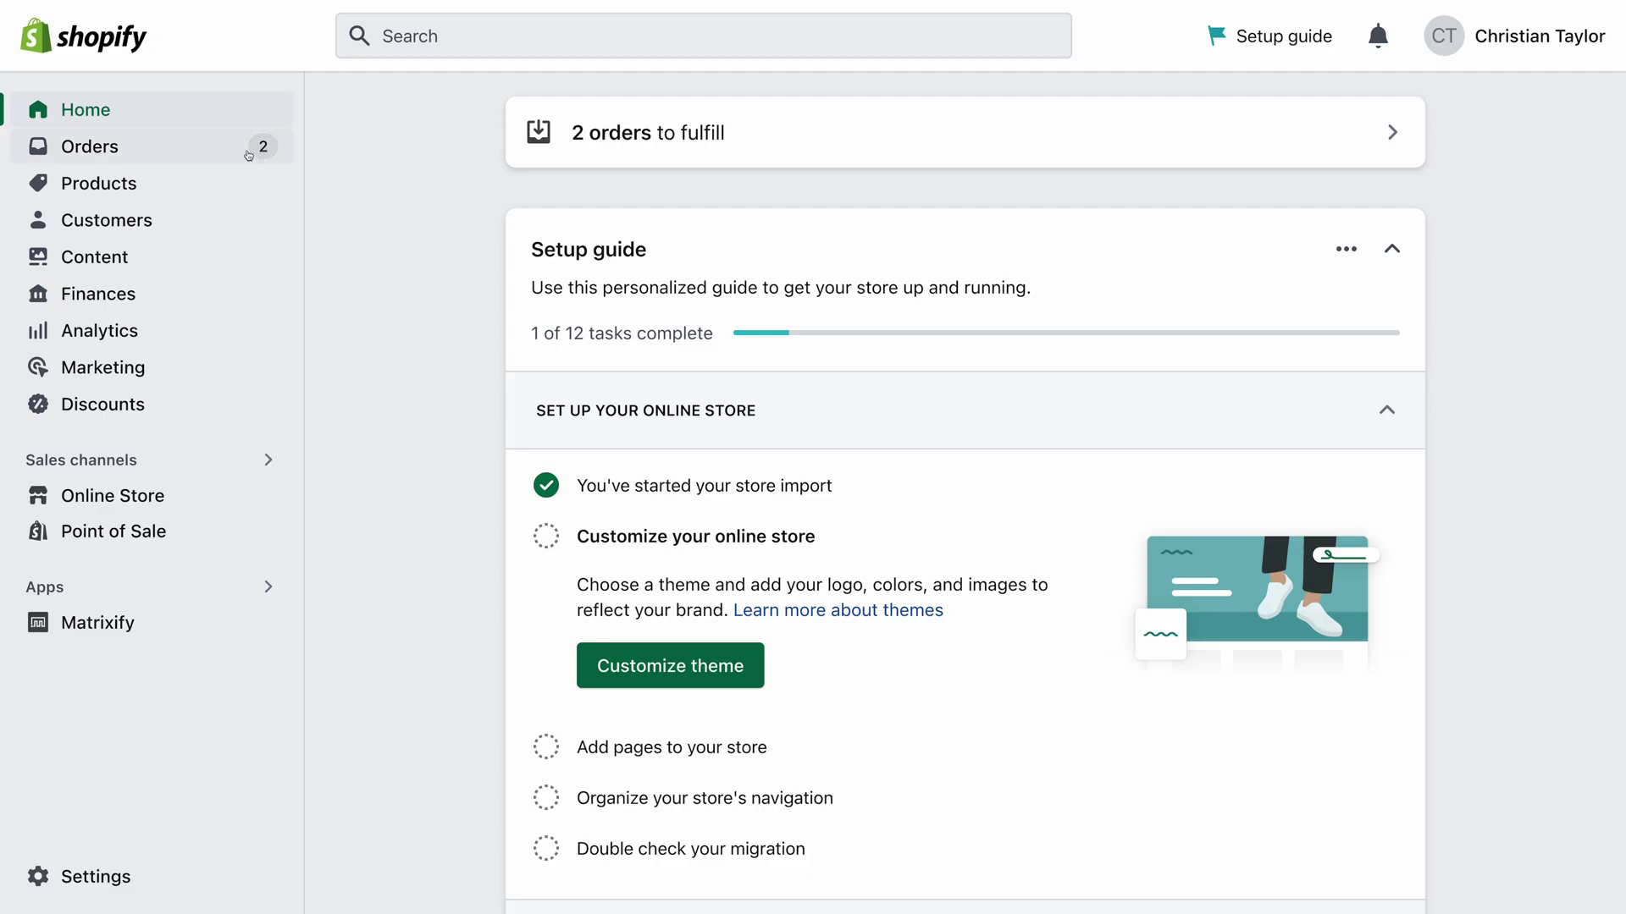
Review order #1003 in the Orders list, then move on to order #1002.
click(248, 155)
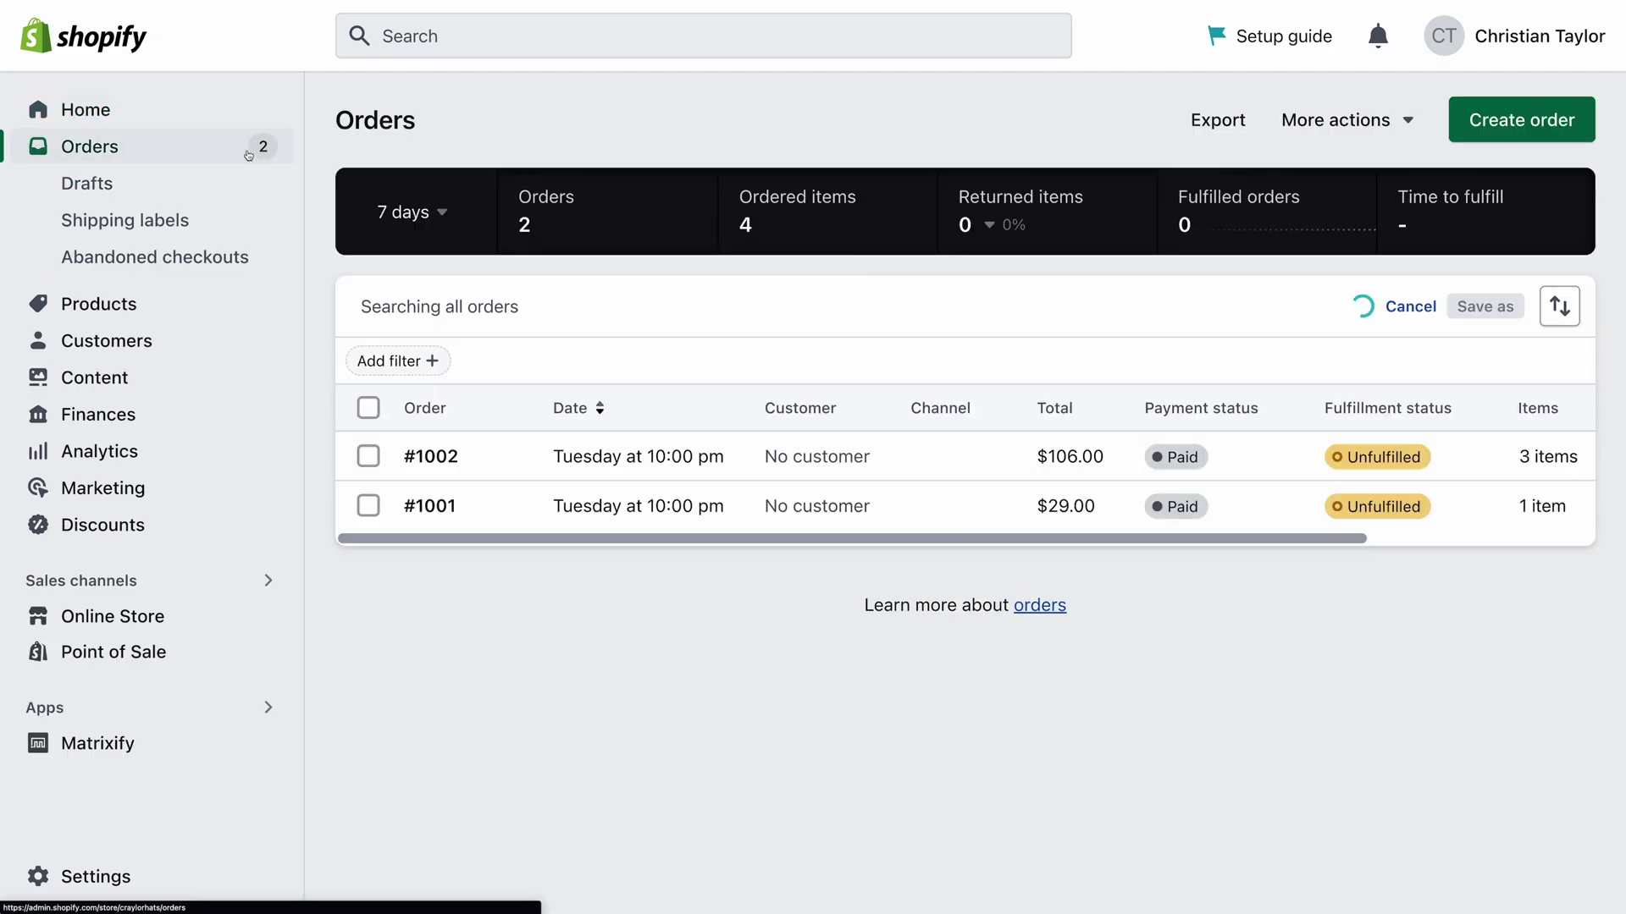
click(227, 298)
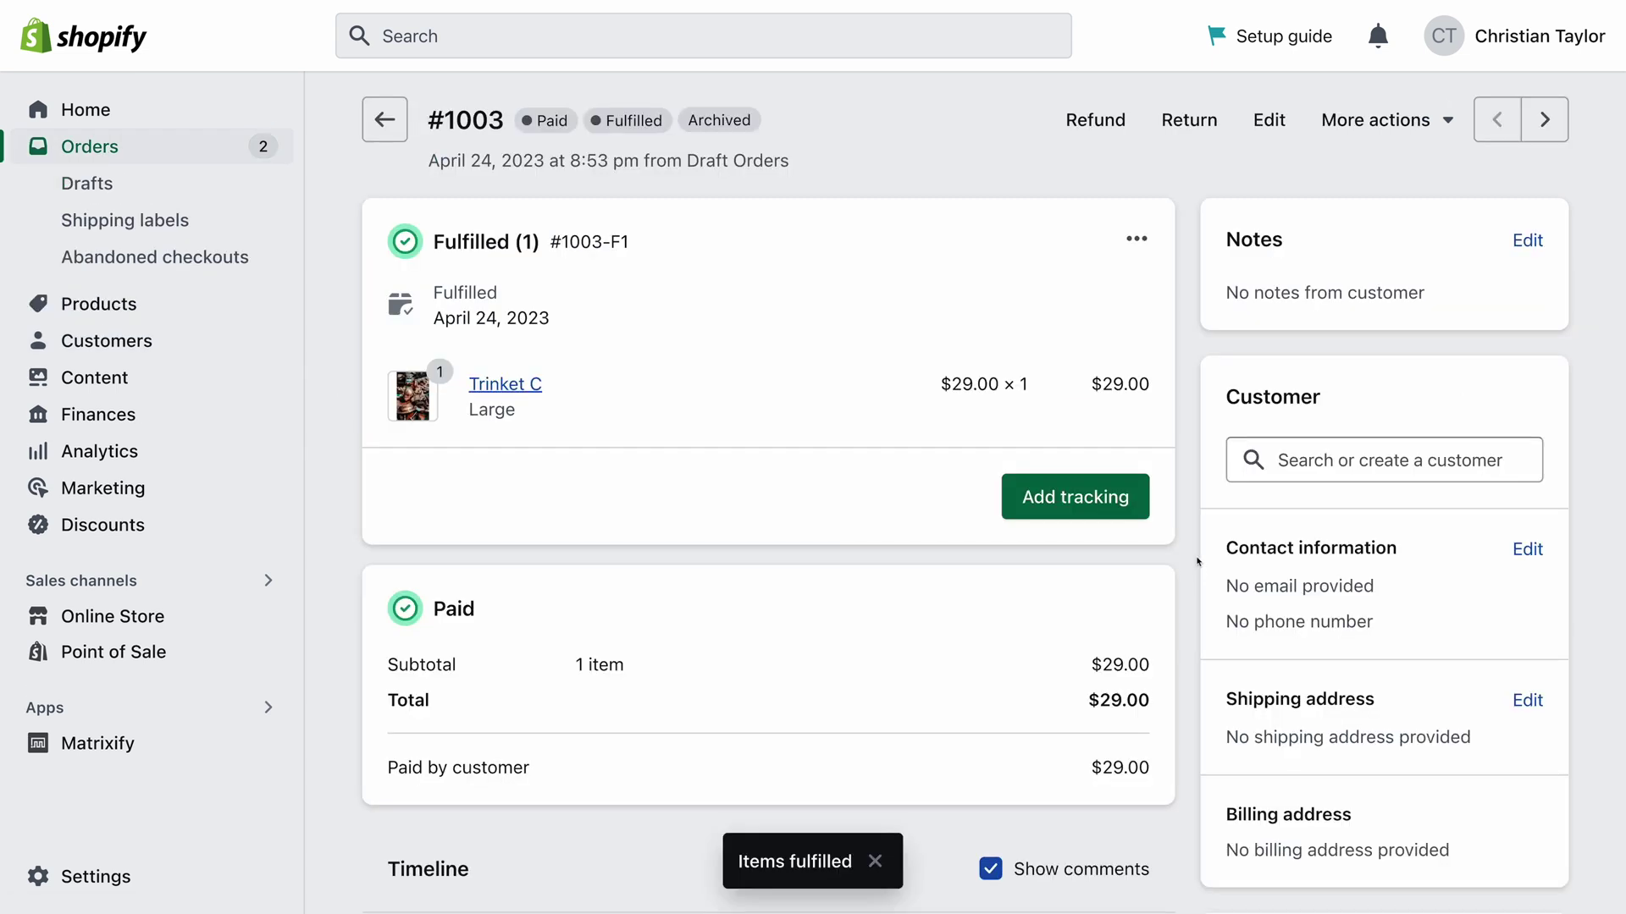
click(1565, 123)
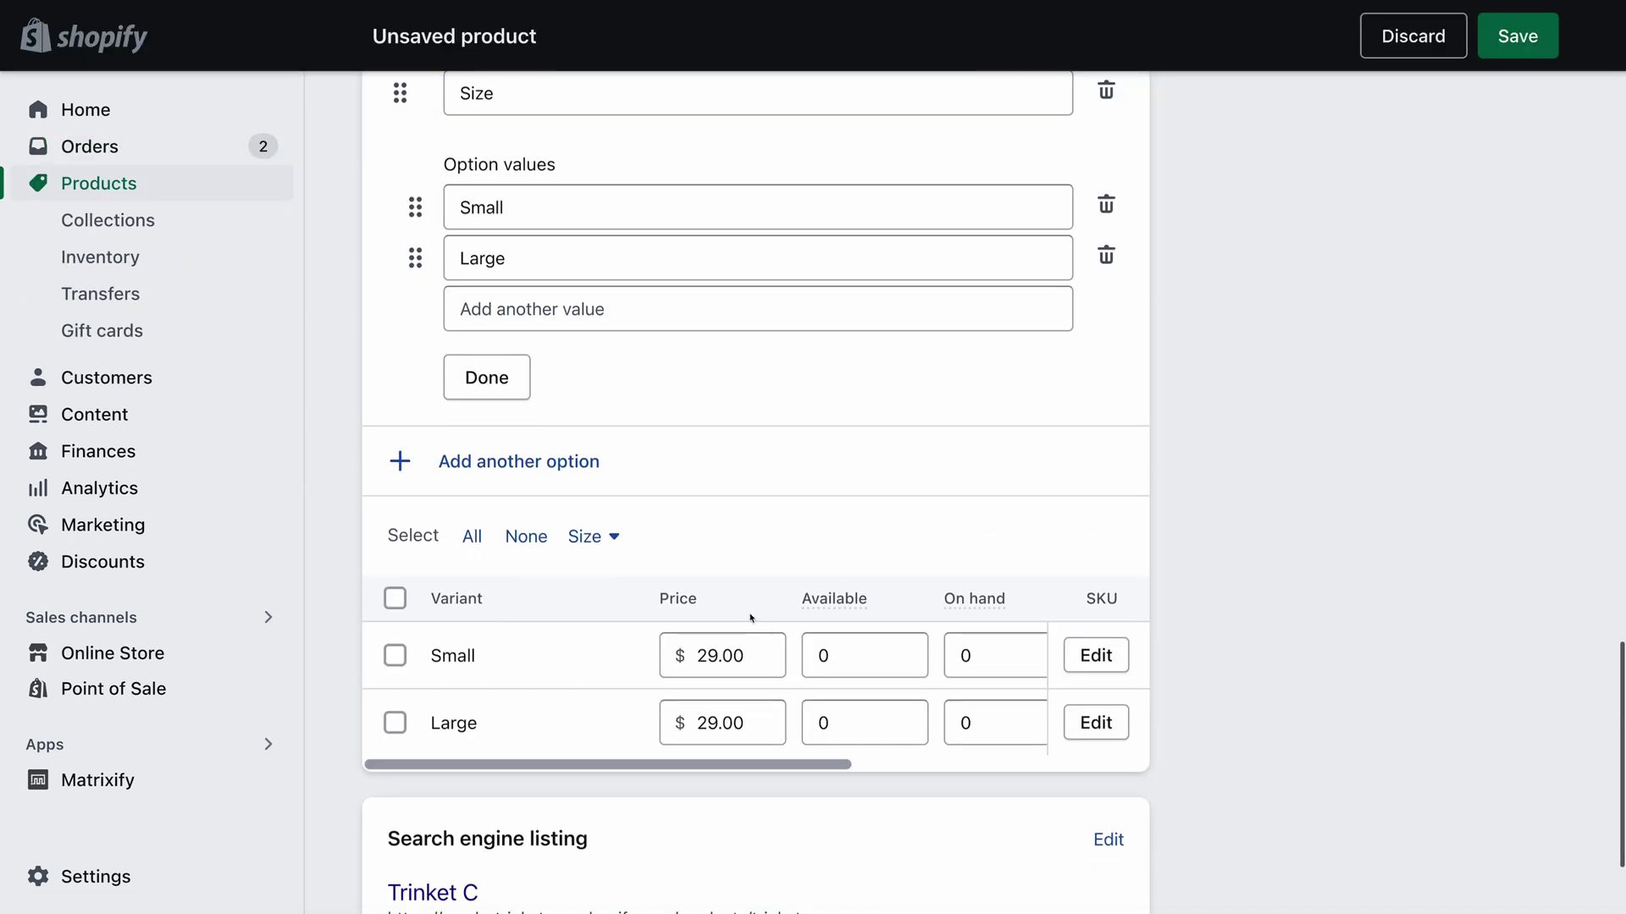
Set Trinket C's available stock to 12 for Small and 32 for Large, selecting Large.
scroll(838, 622, down, 1)
click(851, 621)
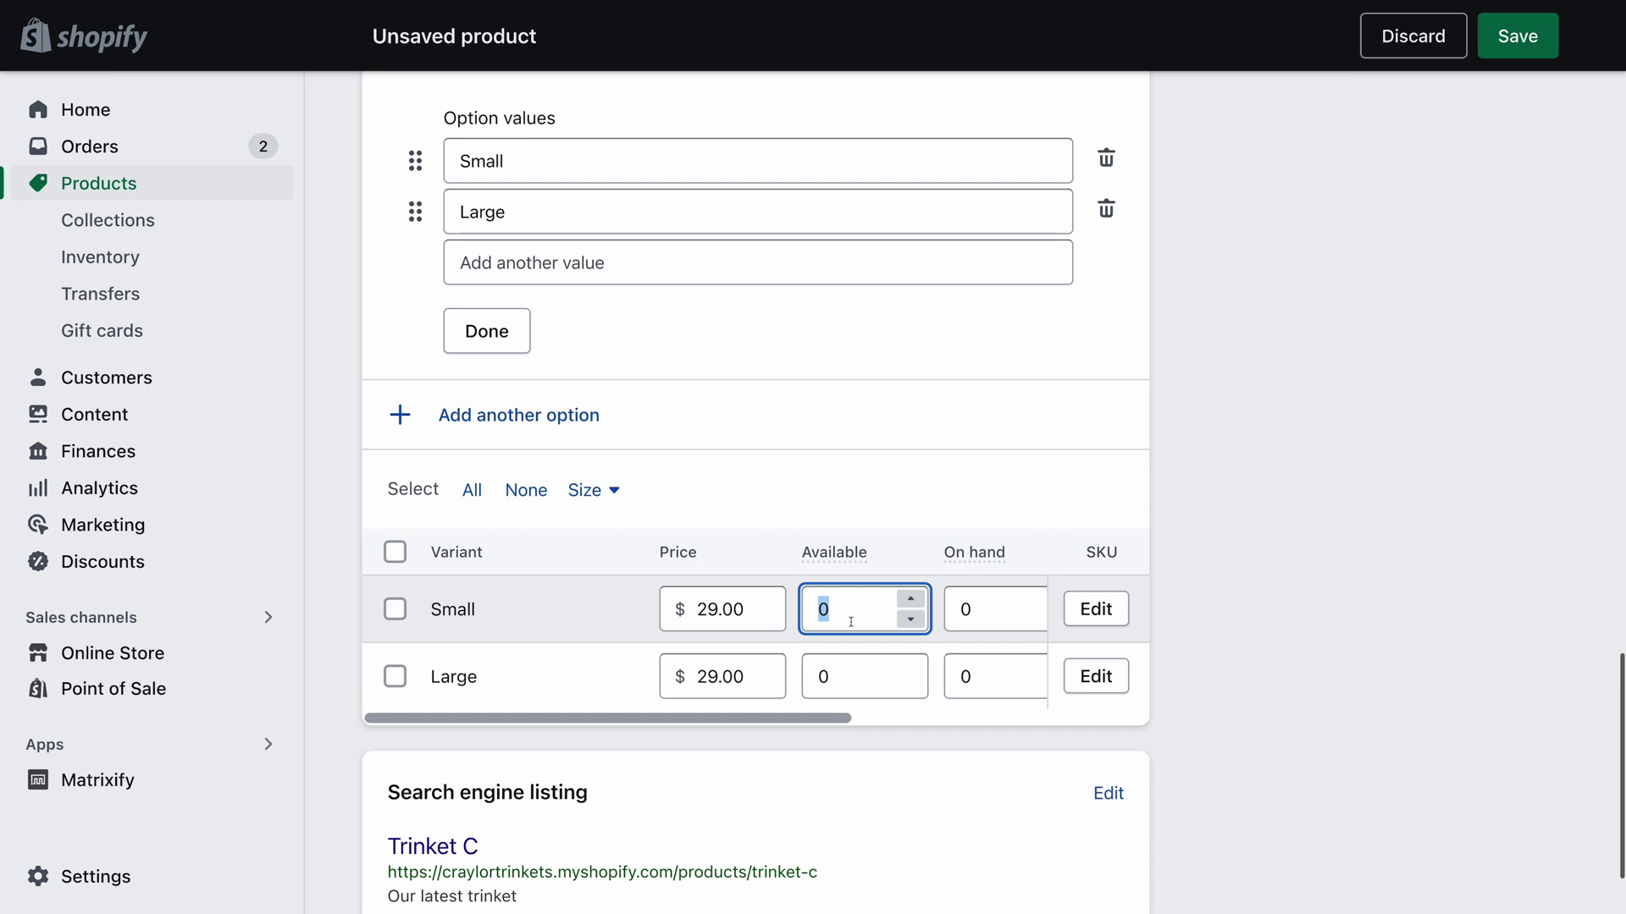
click(853, 654)
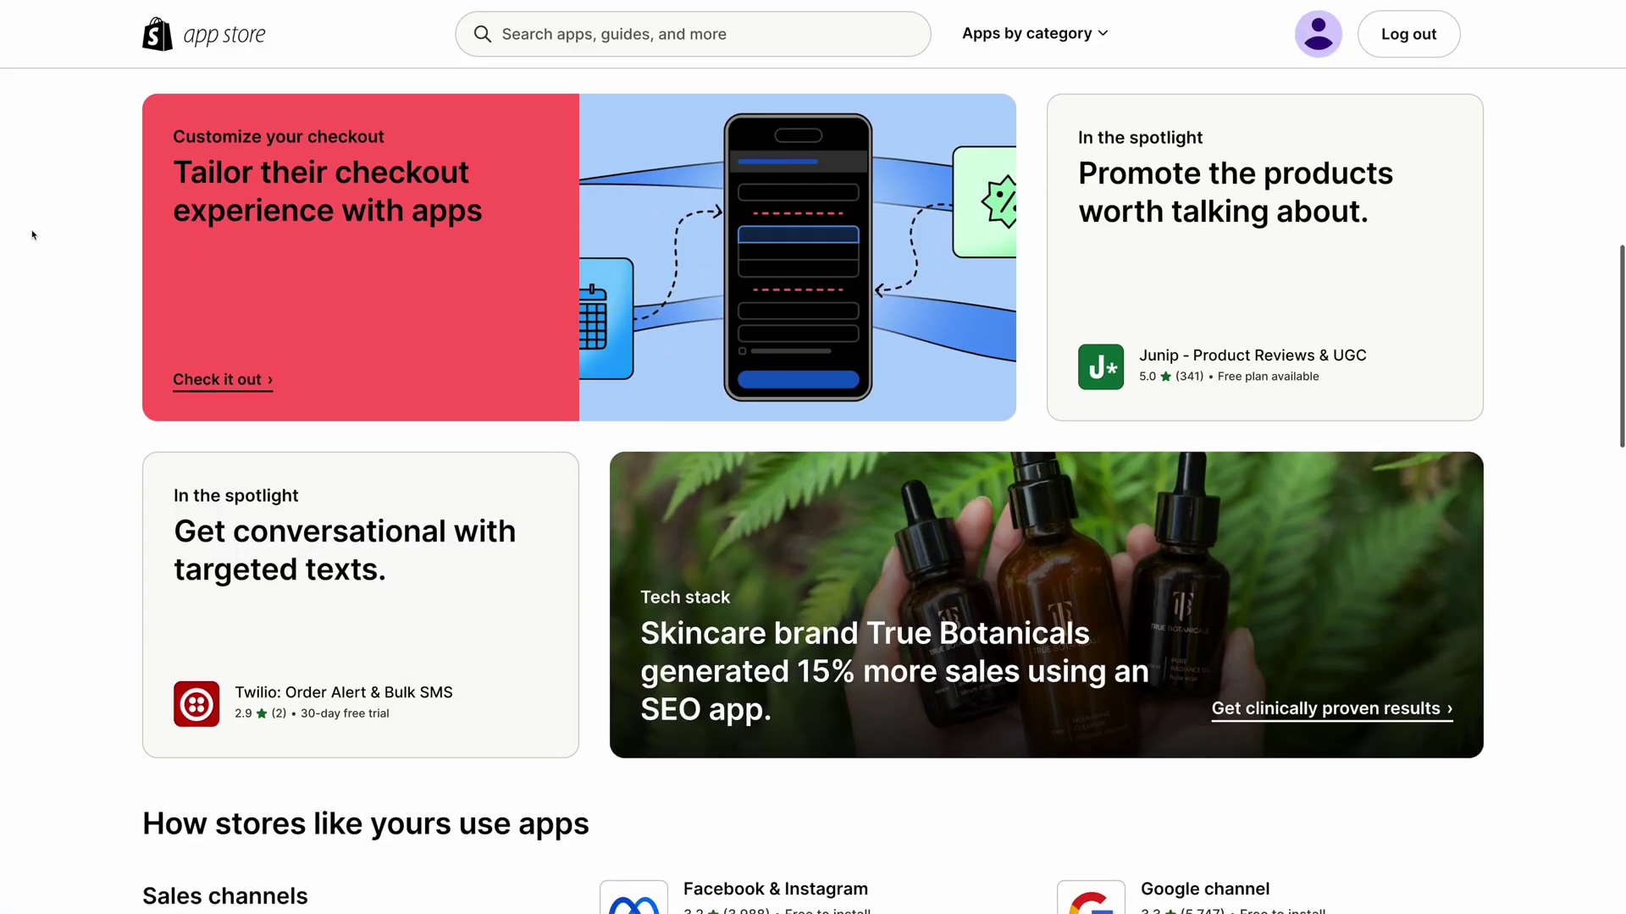
scroll(32, 235, down, 5)
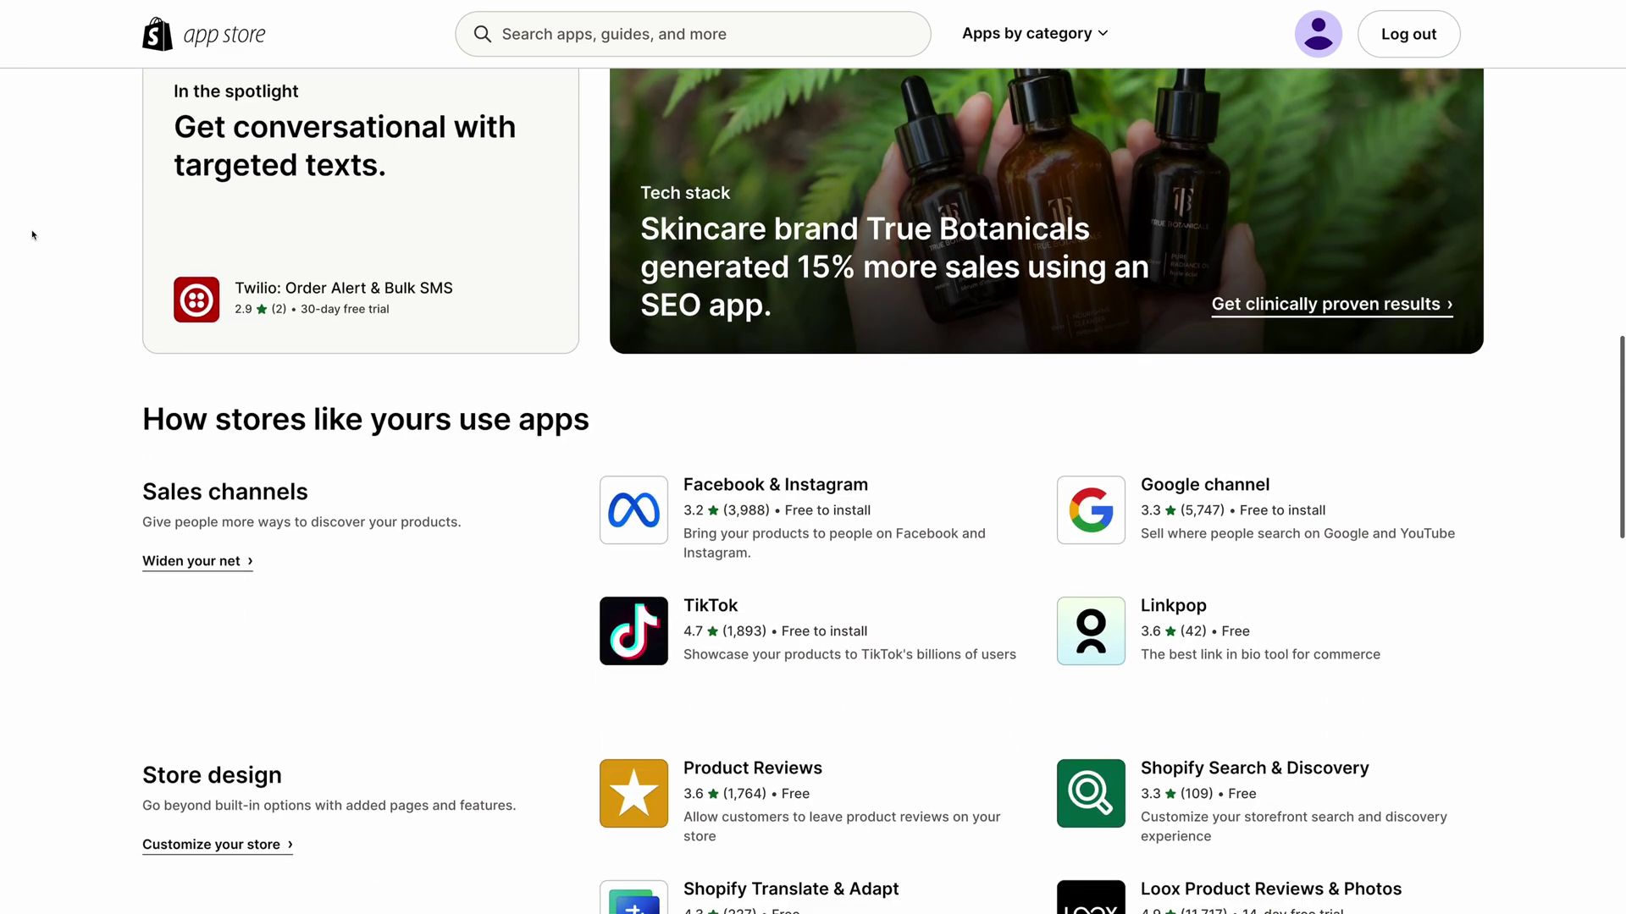
Scroll down through the Store pages page-builder app lists, such as PageFly and GemPages.
scroll(32, 235, down, 4)
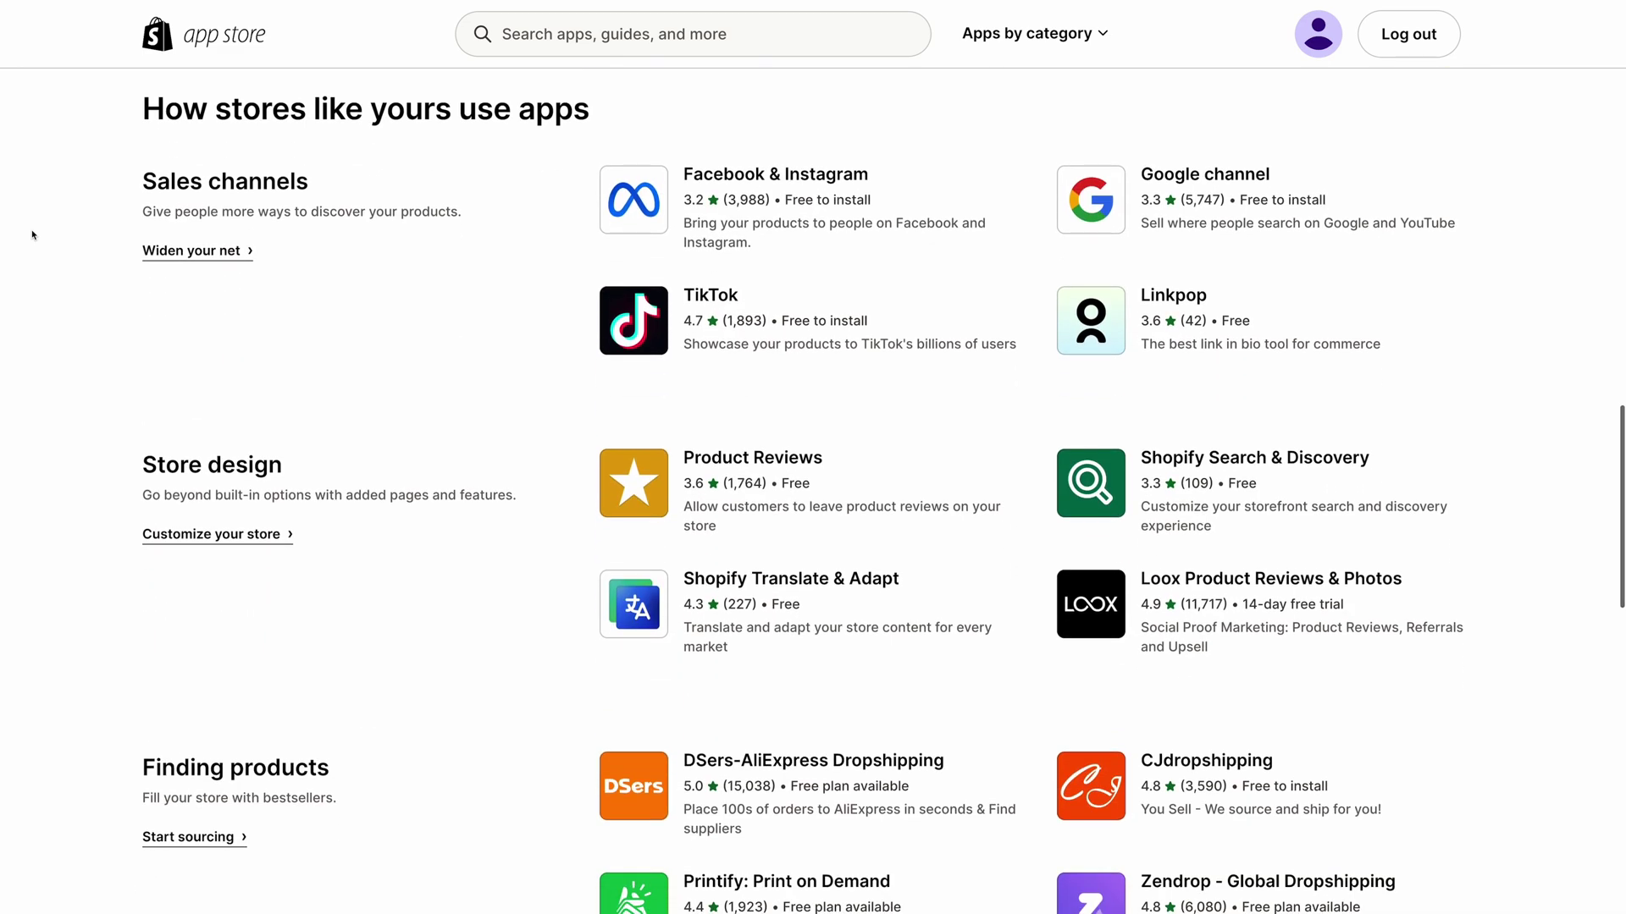
scroll(32, 236, down, 5)
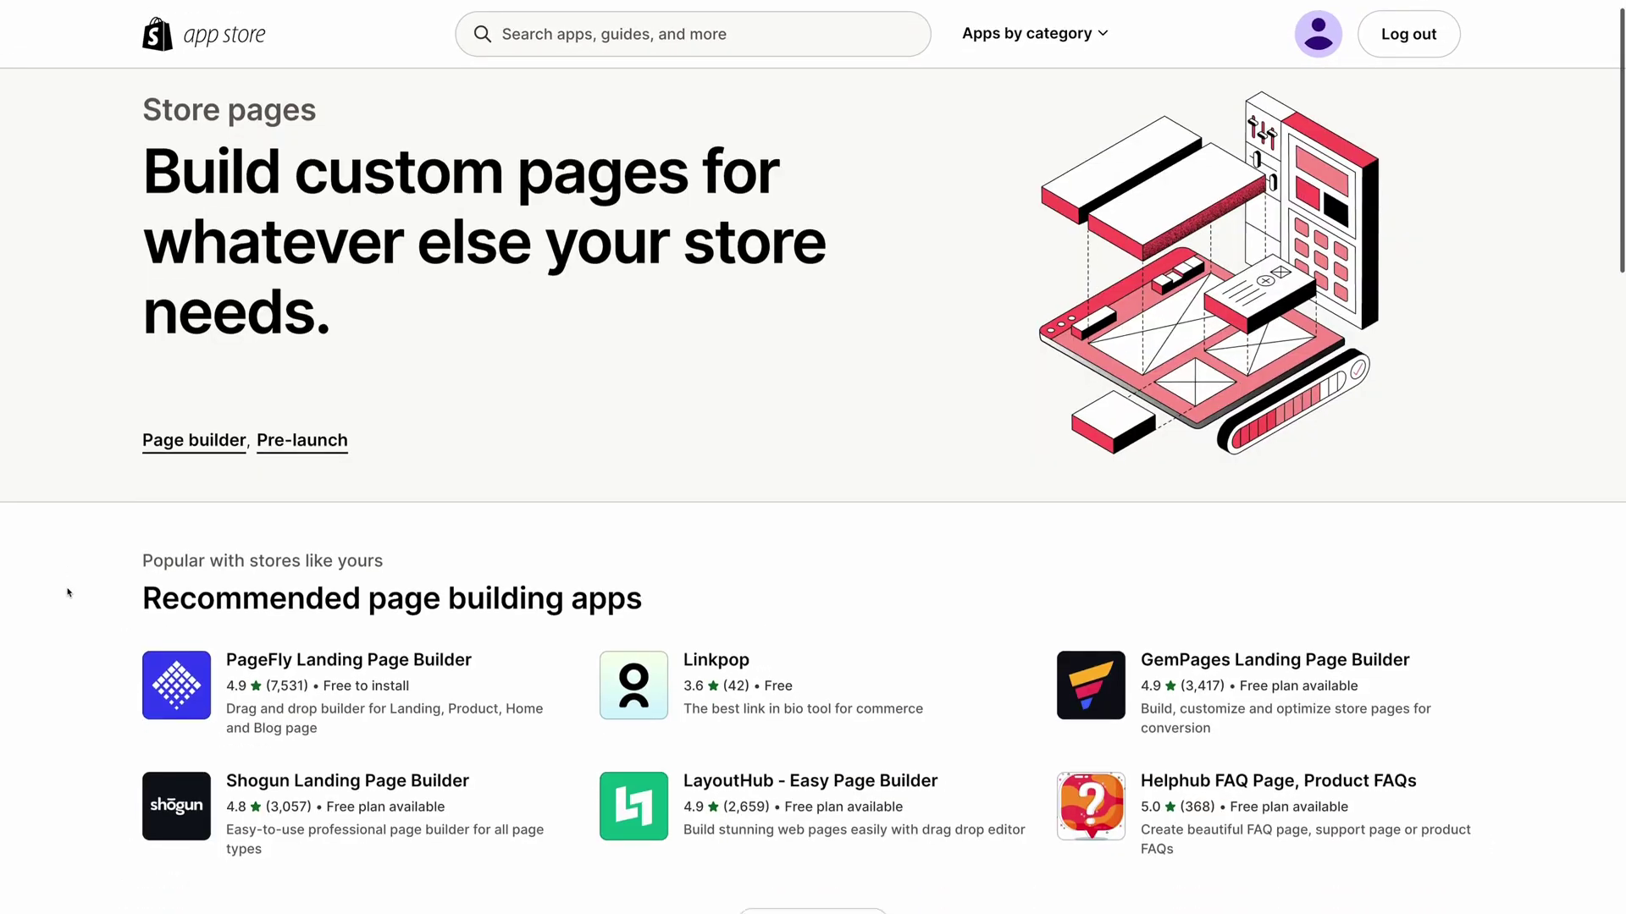
scroll(68, 593, down, 7)
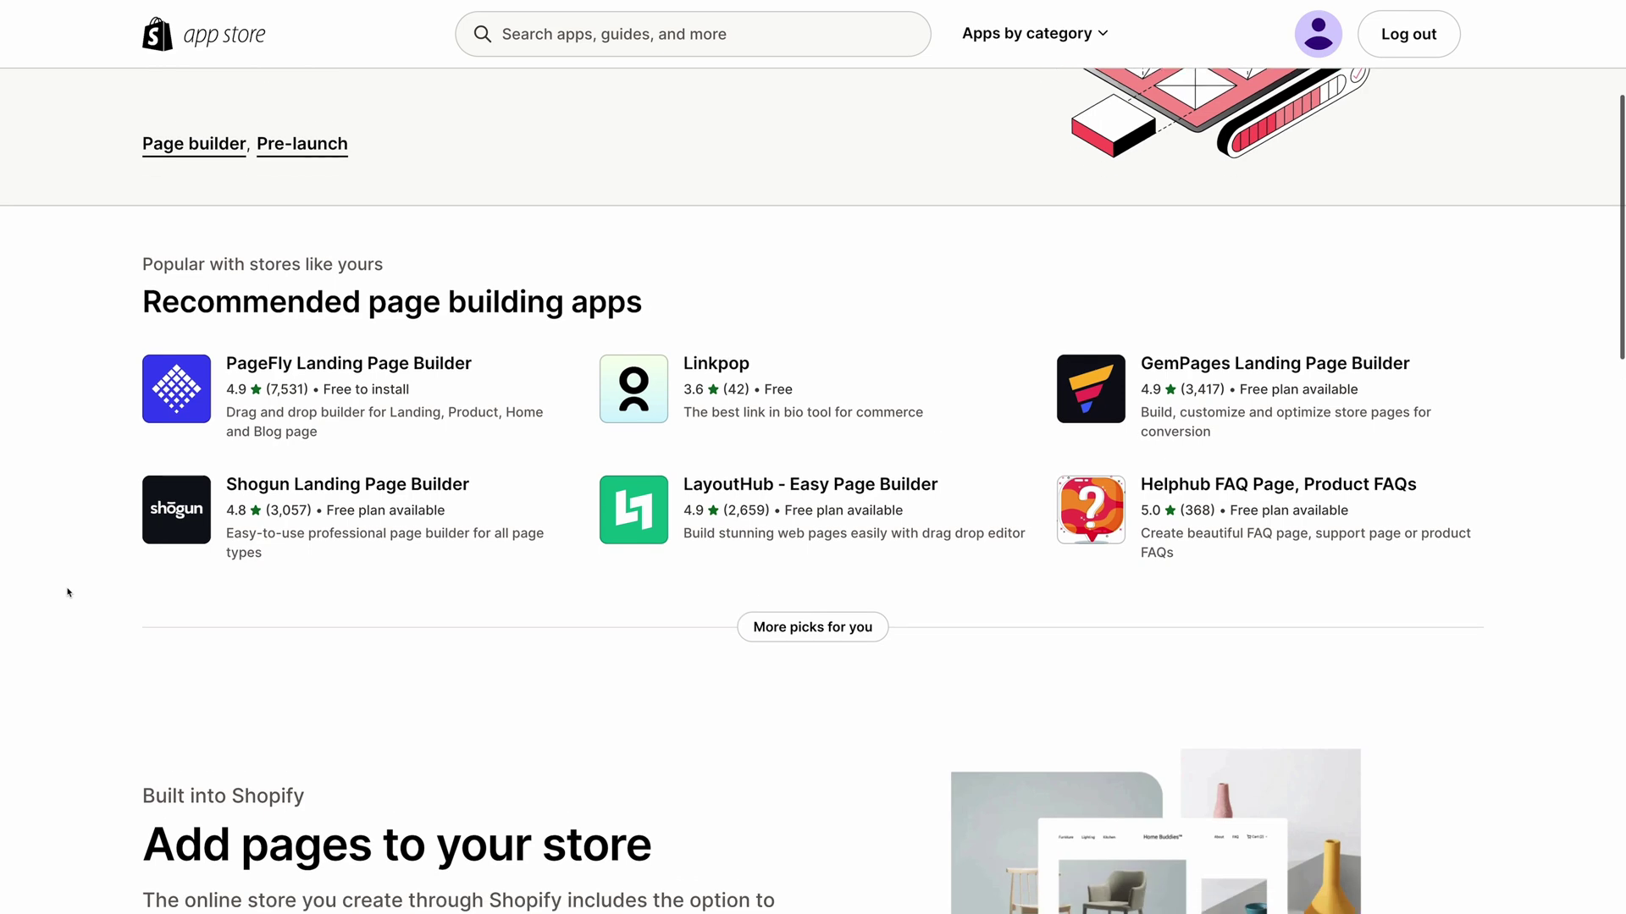
scroll(68, 593, down, 4)
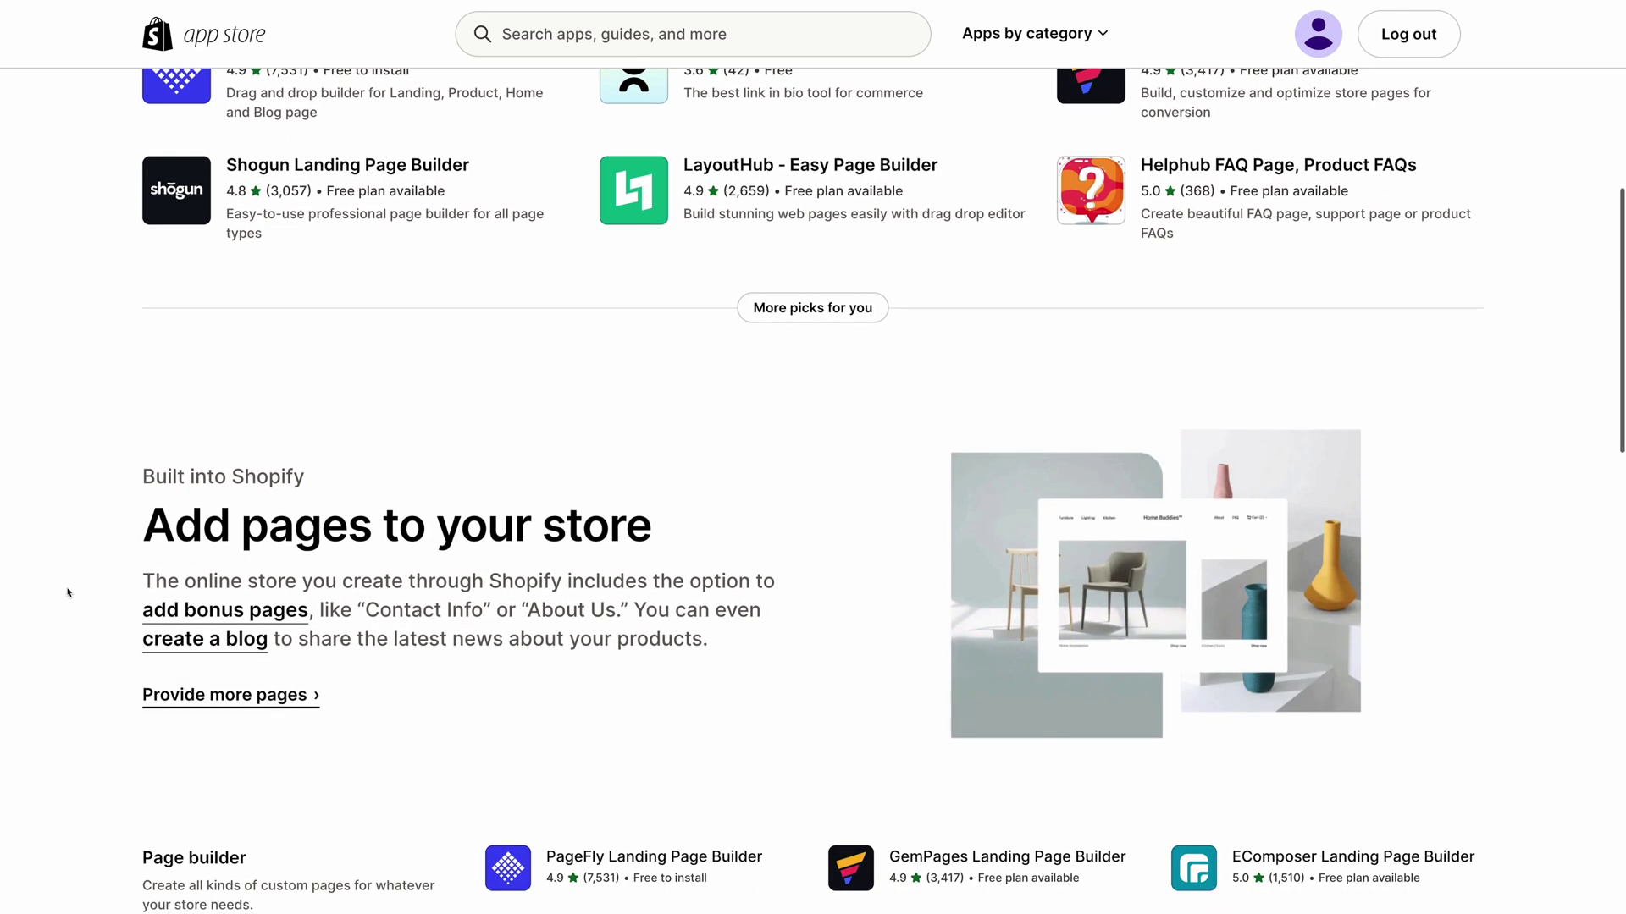
scroll(68, 593, down, 4)
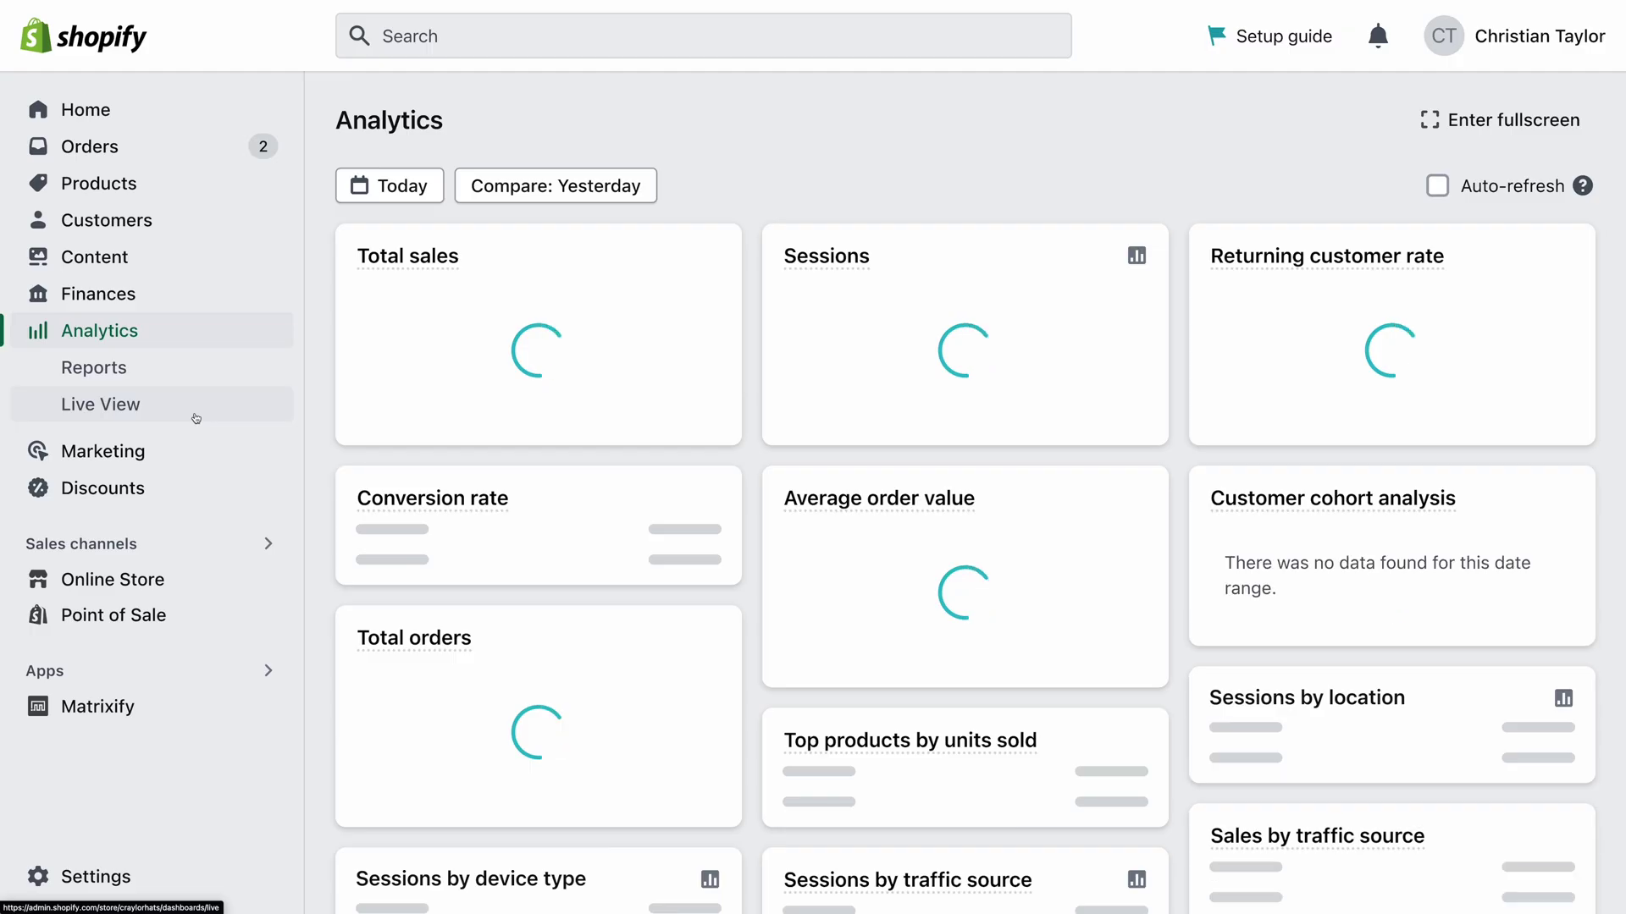
Go to Marketing in the Shopify admin to view campaigns and automations.
click(201, 454)
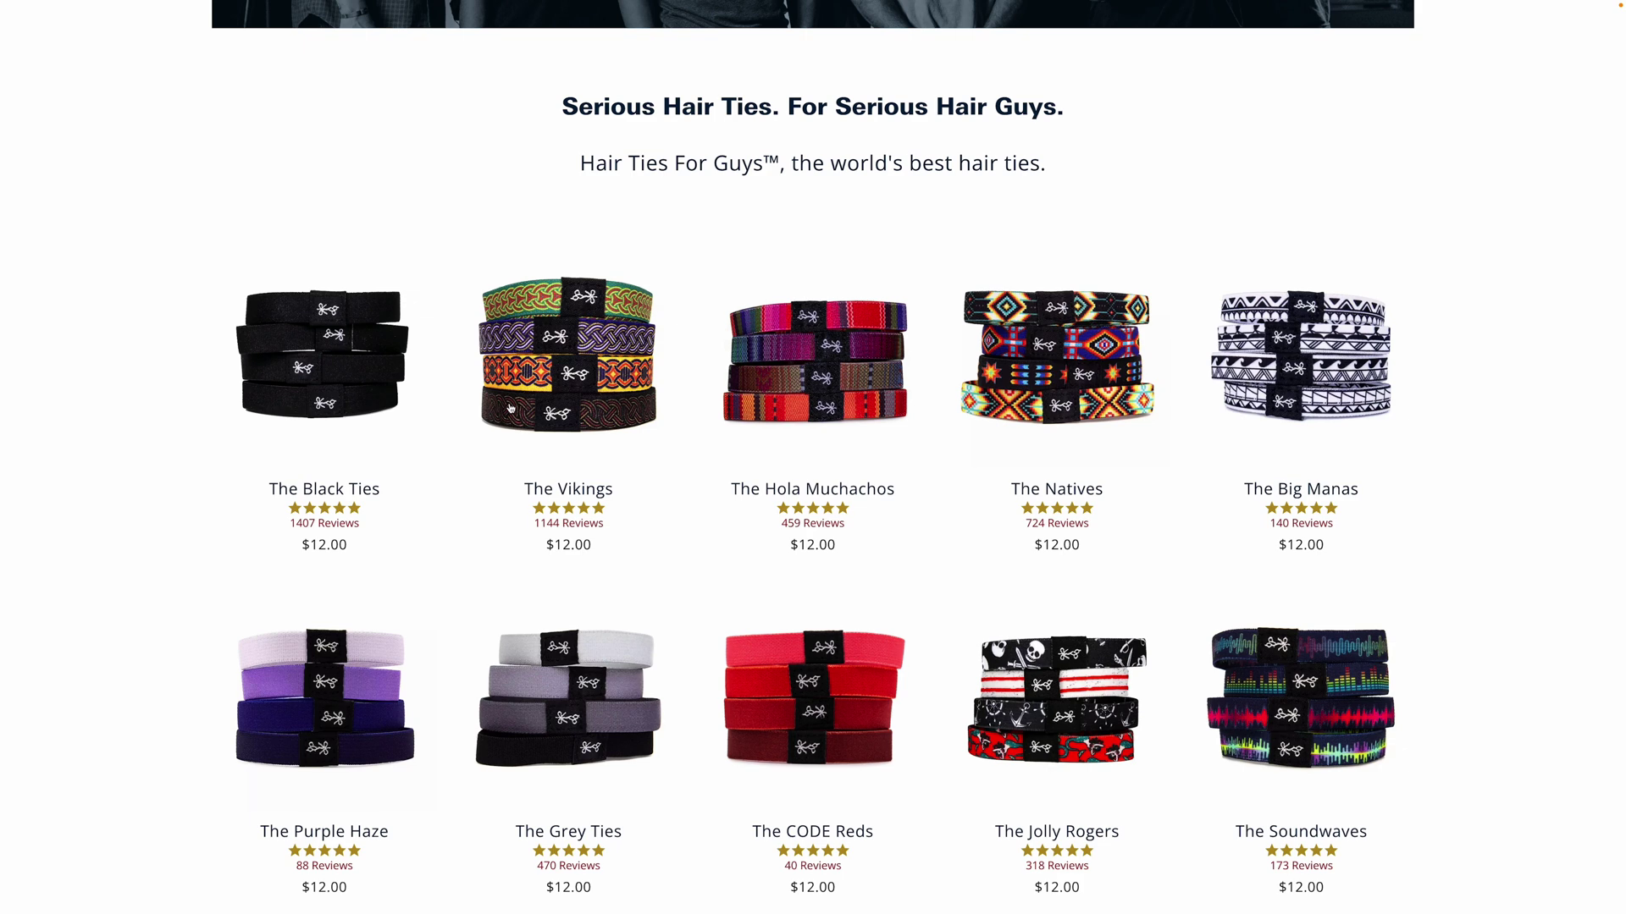
Add The Vikings hair ties to the cart from its product page.
click(547, 383)
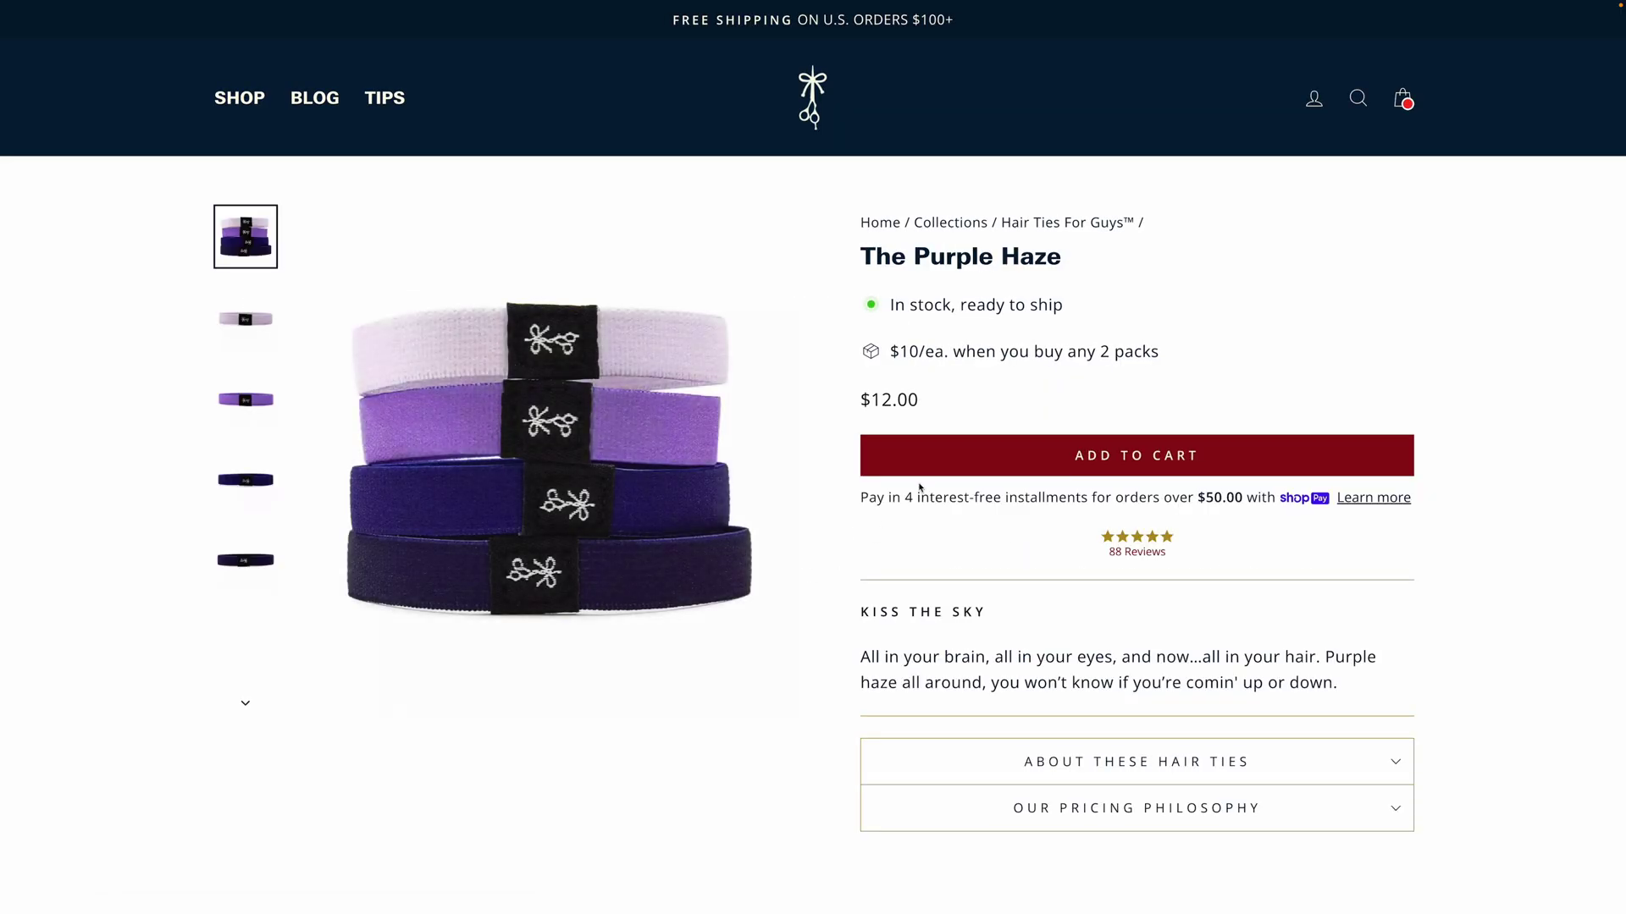
click(935, 466)
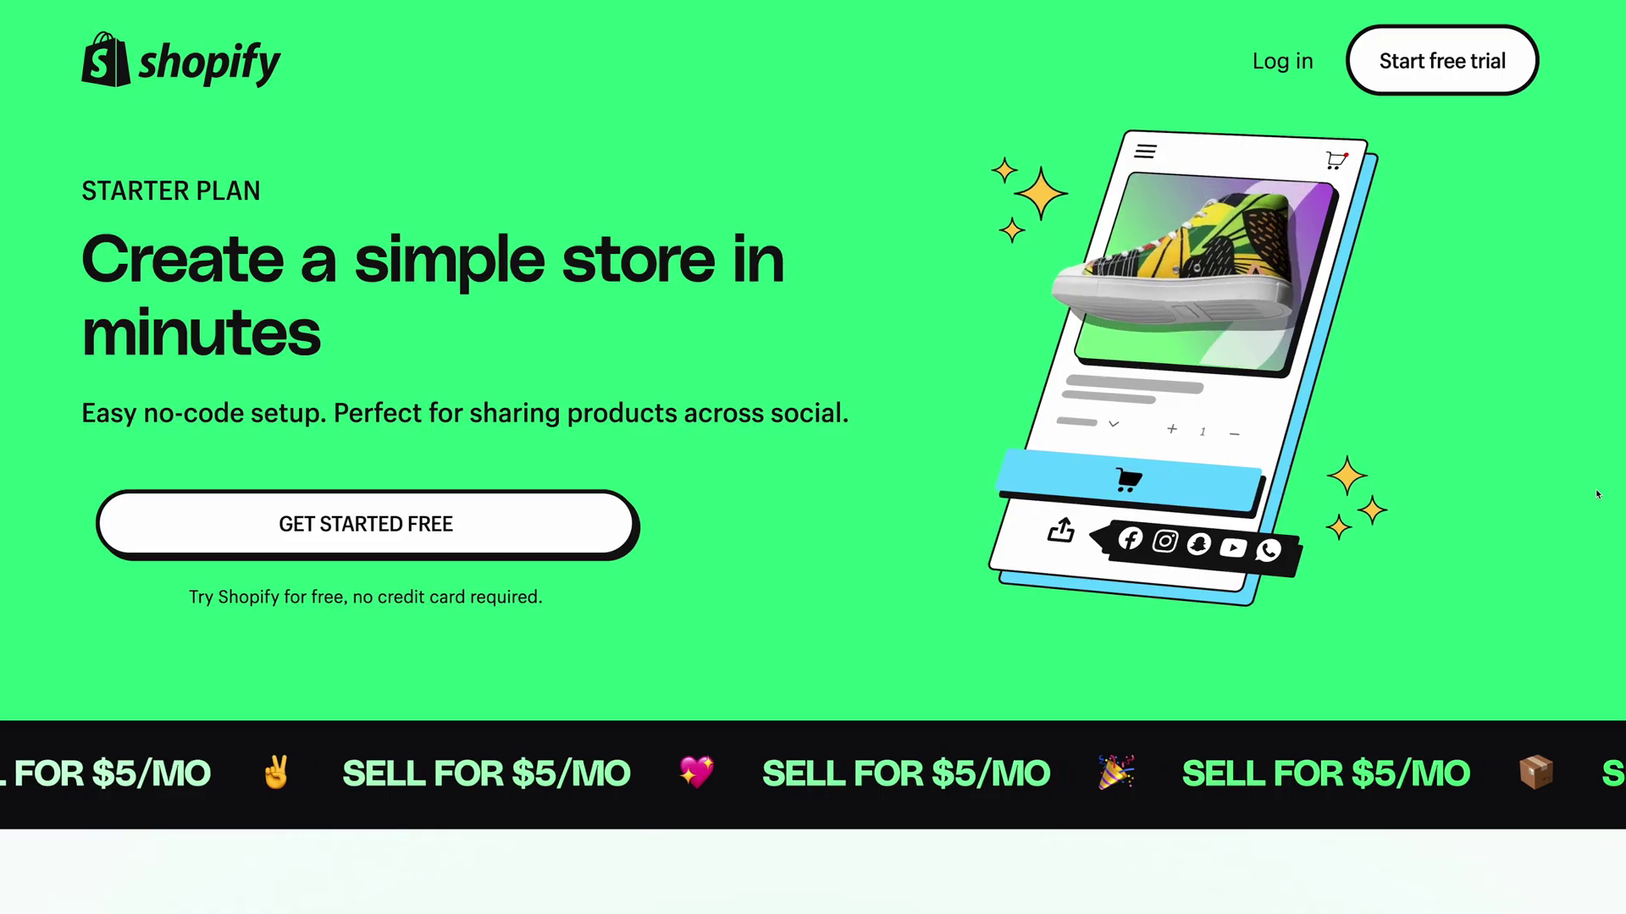
Choose to sell through an online store, answer the questions, and begin entering the store name.
scroll(1597, 494, down, 3)
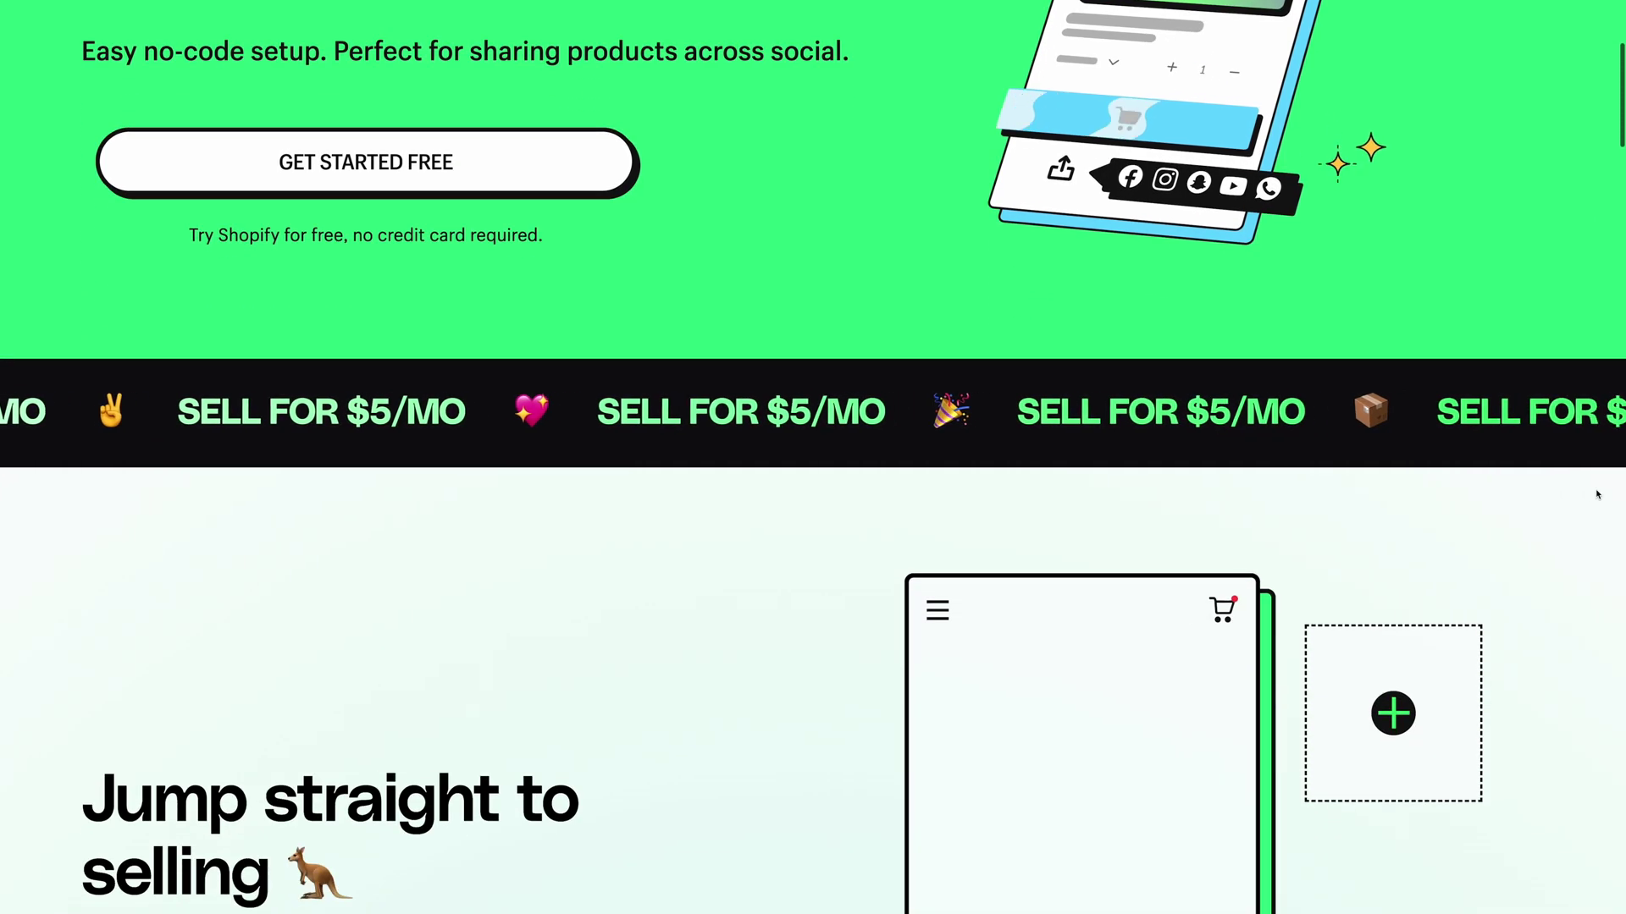
scroll(1597, 494, down, 4)
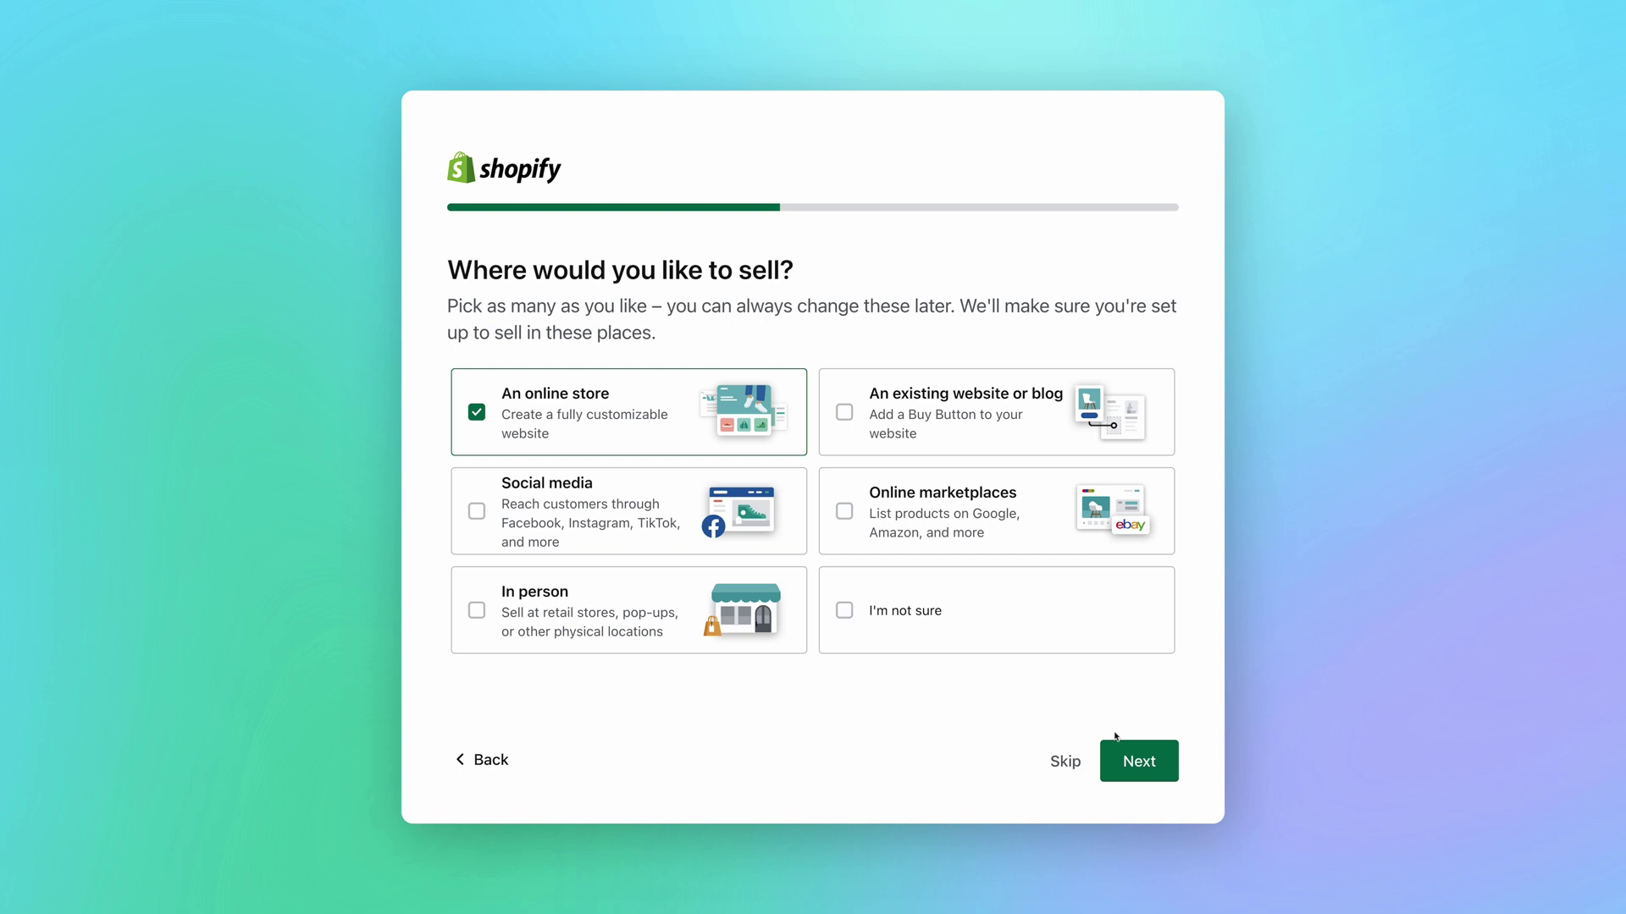
click(1127, 767)
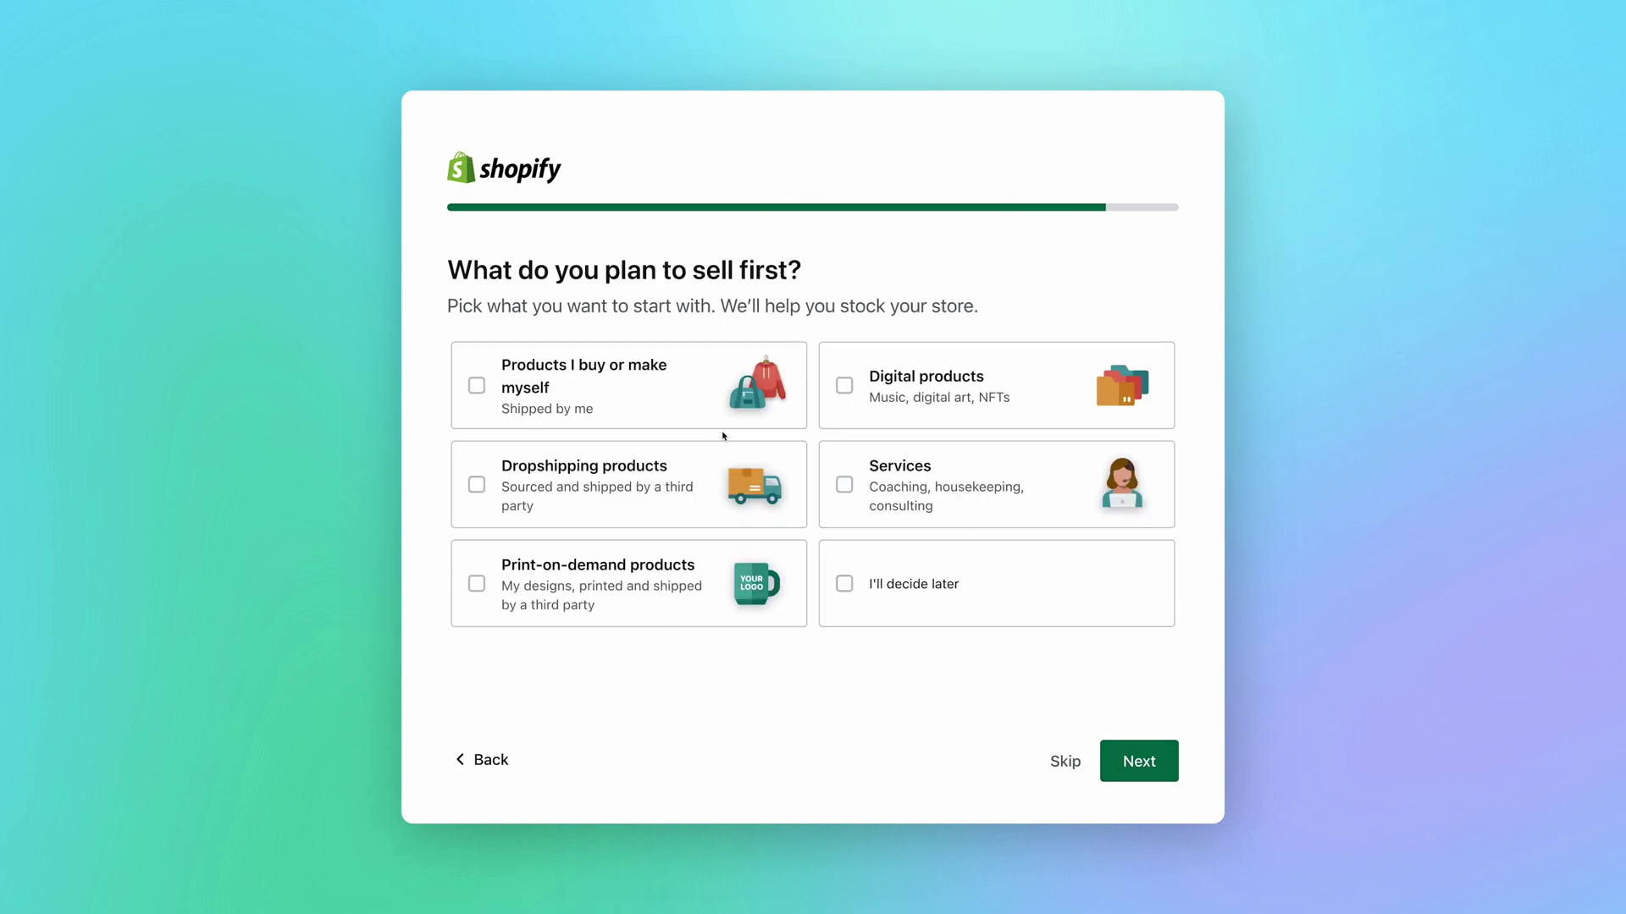
click(1111, 752)
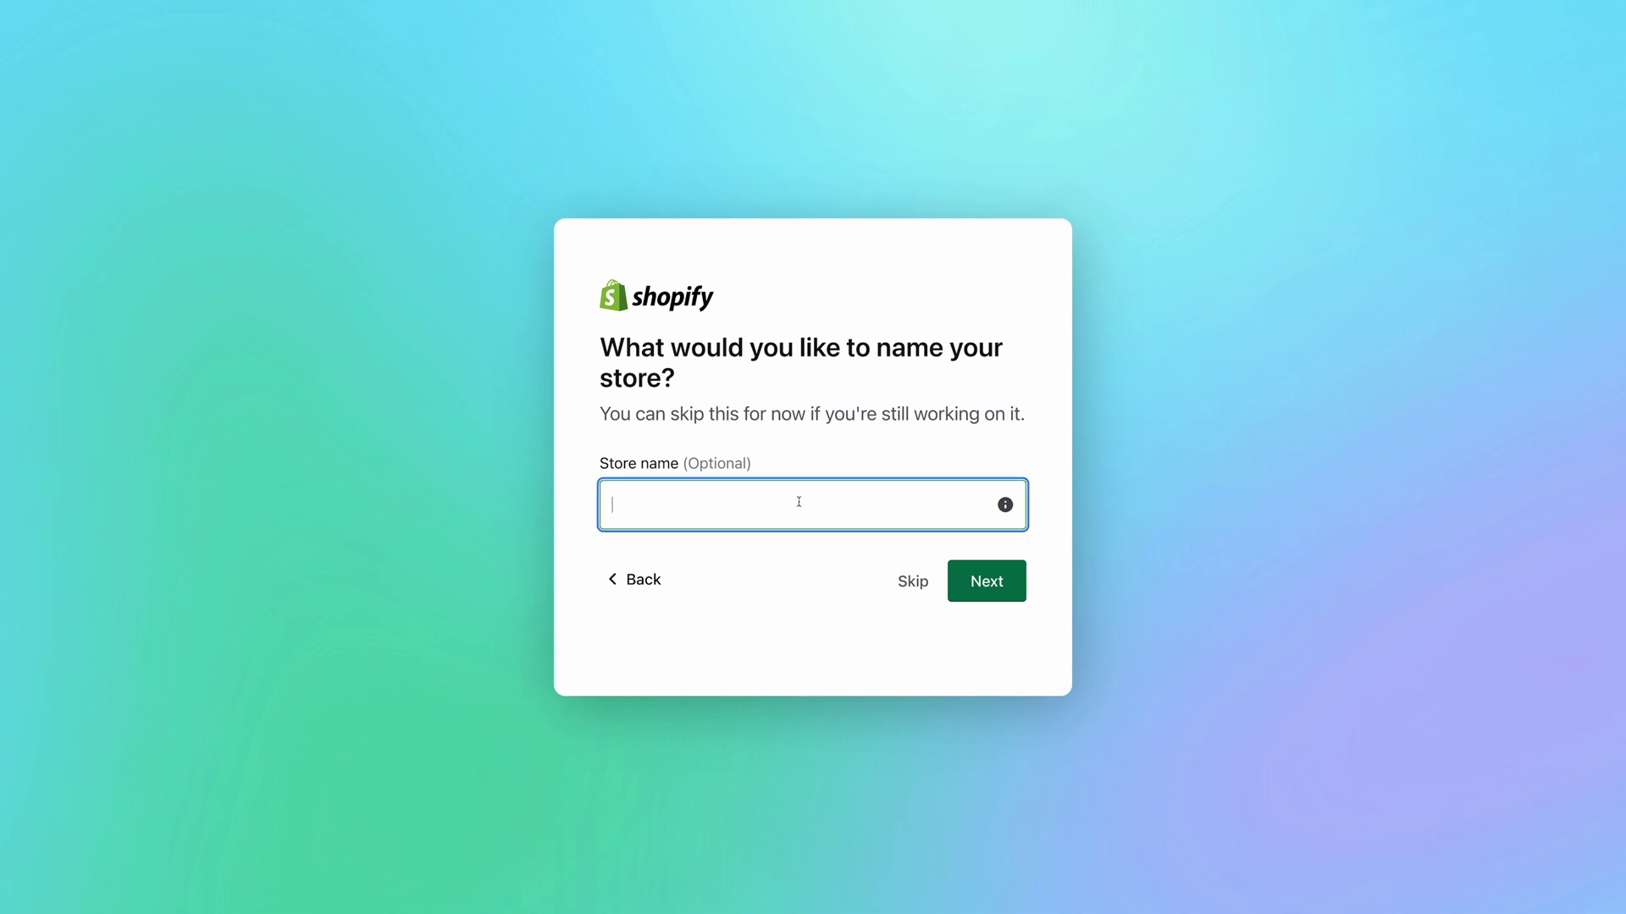
text(C)
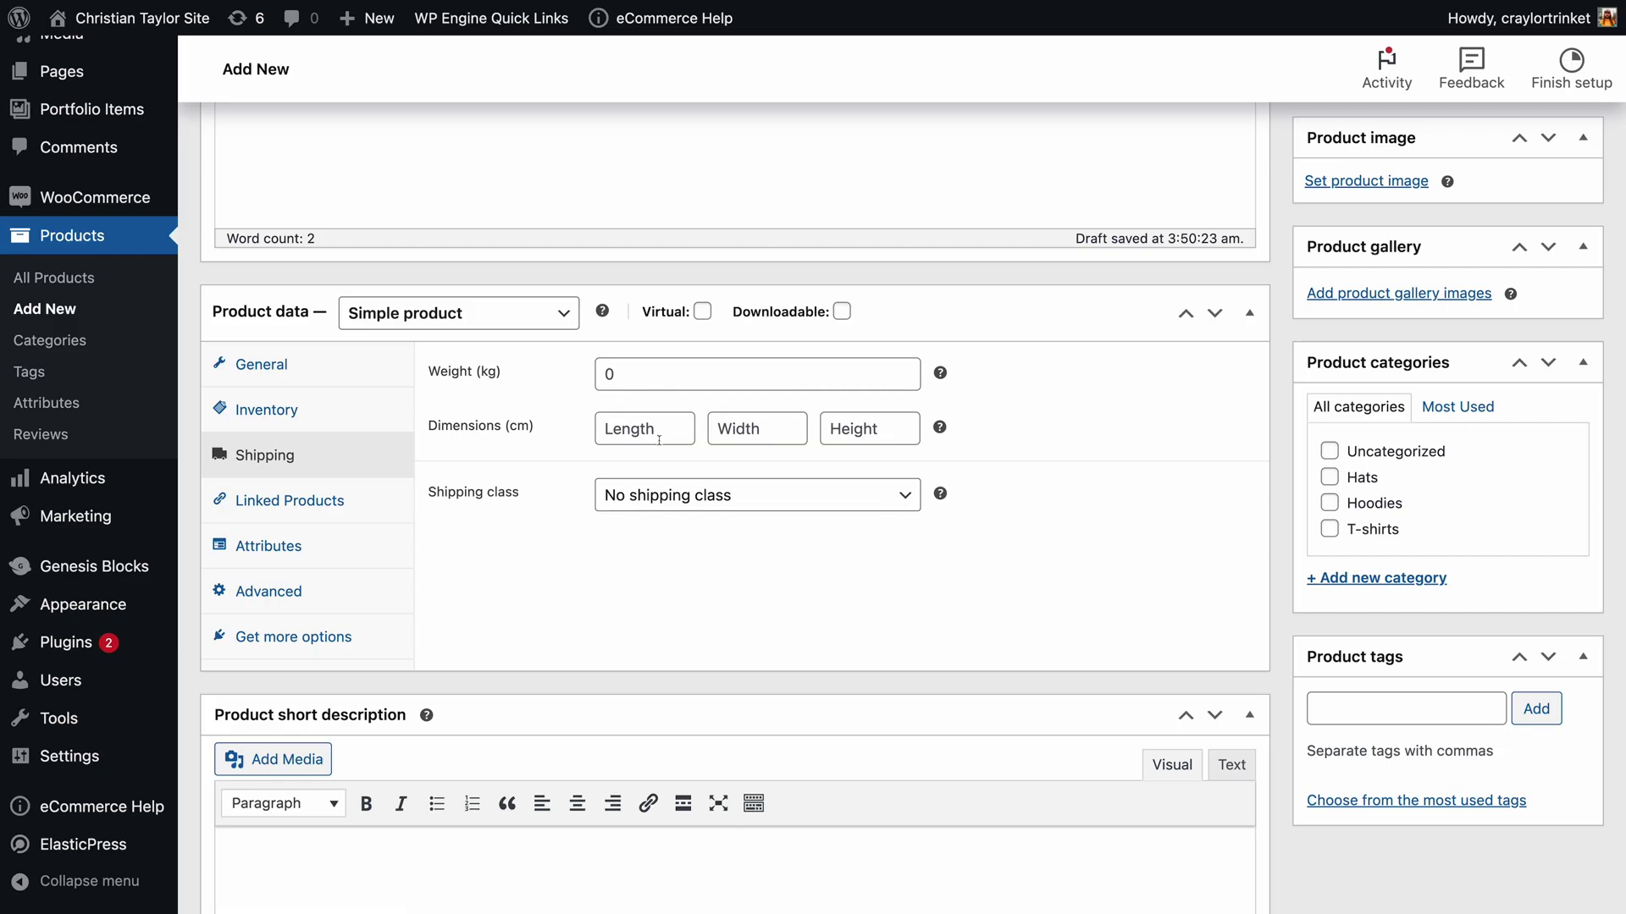
Review the product's Linked Products and Attributes settings, then set the order status to Completed.
click(363, 517)
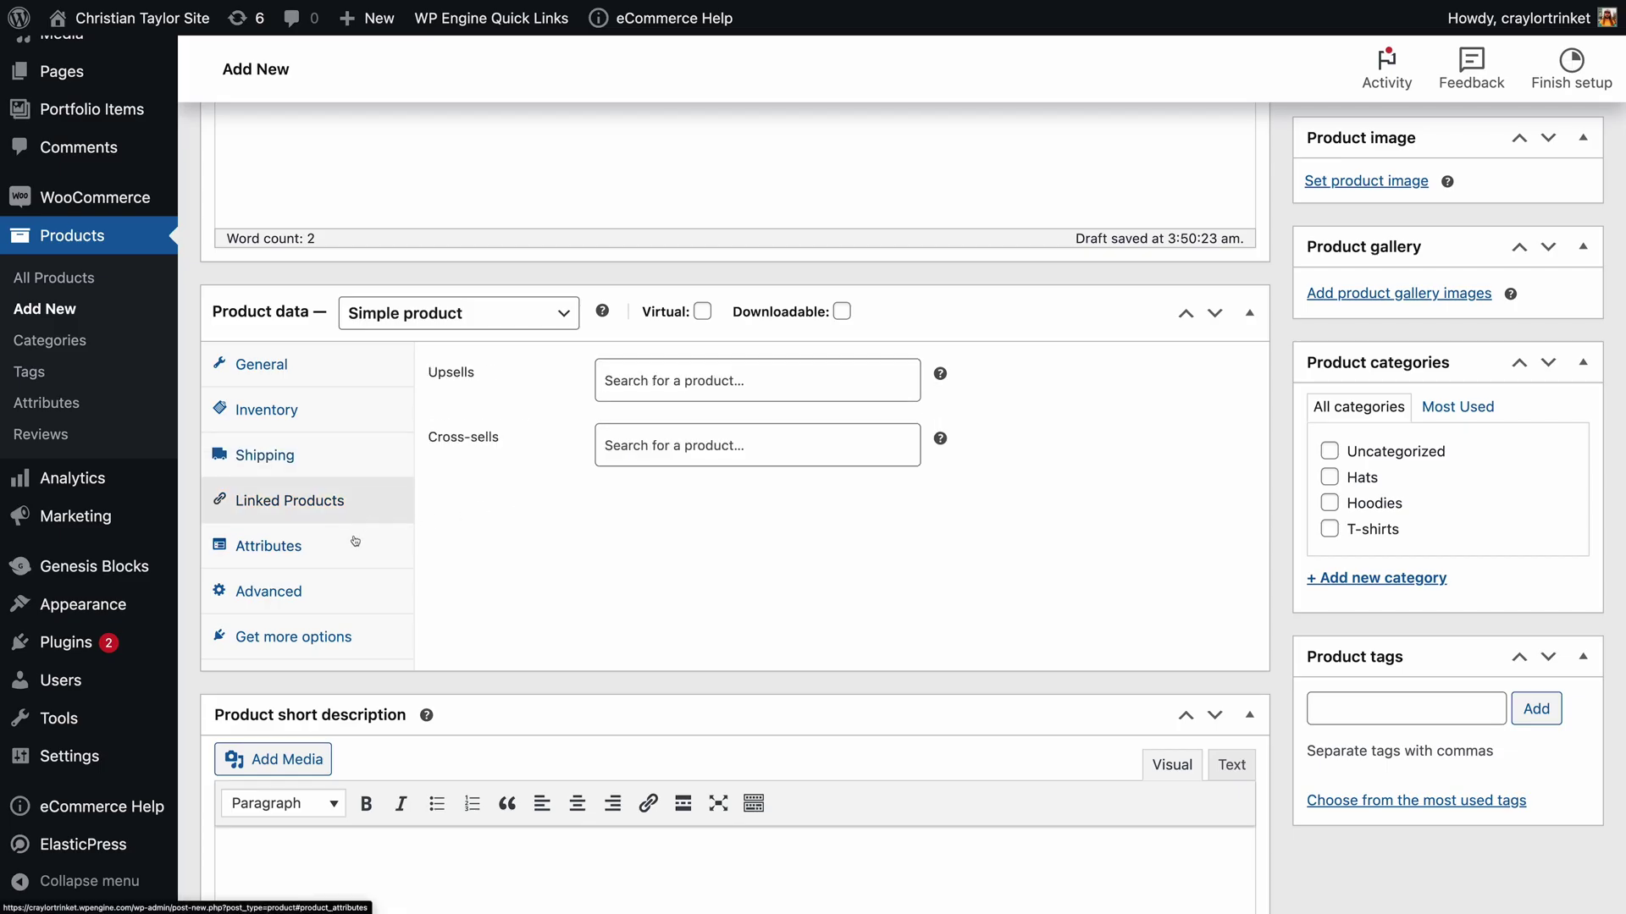
click(356, 542)
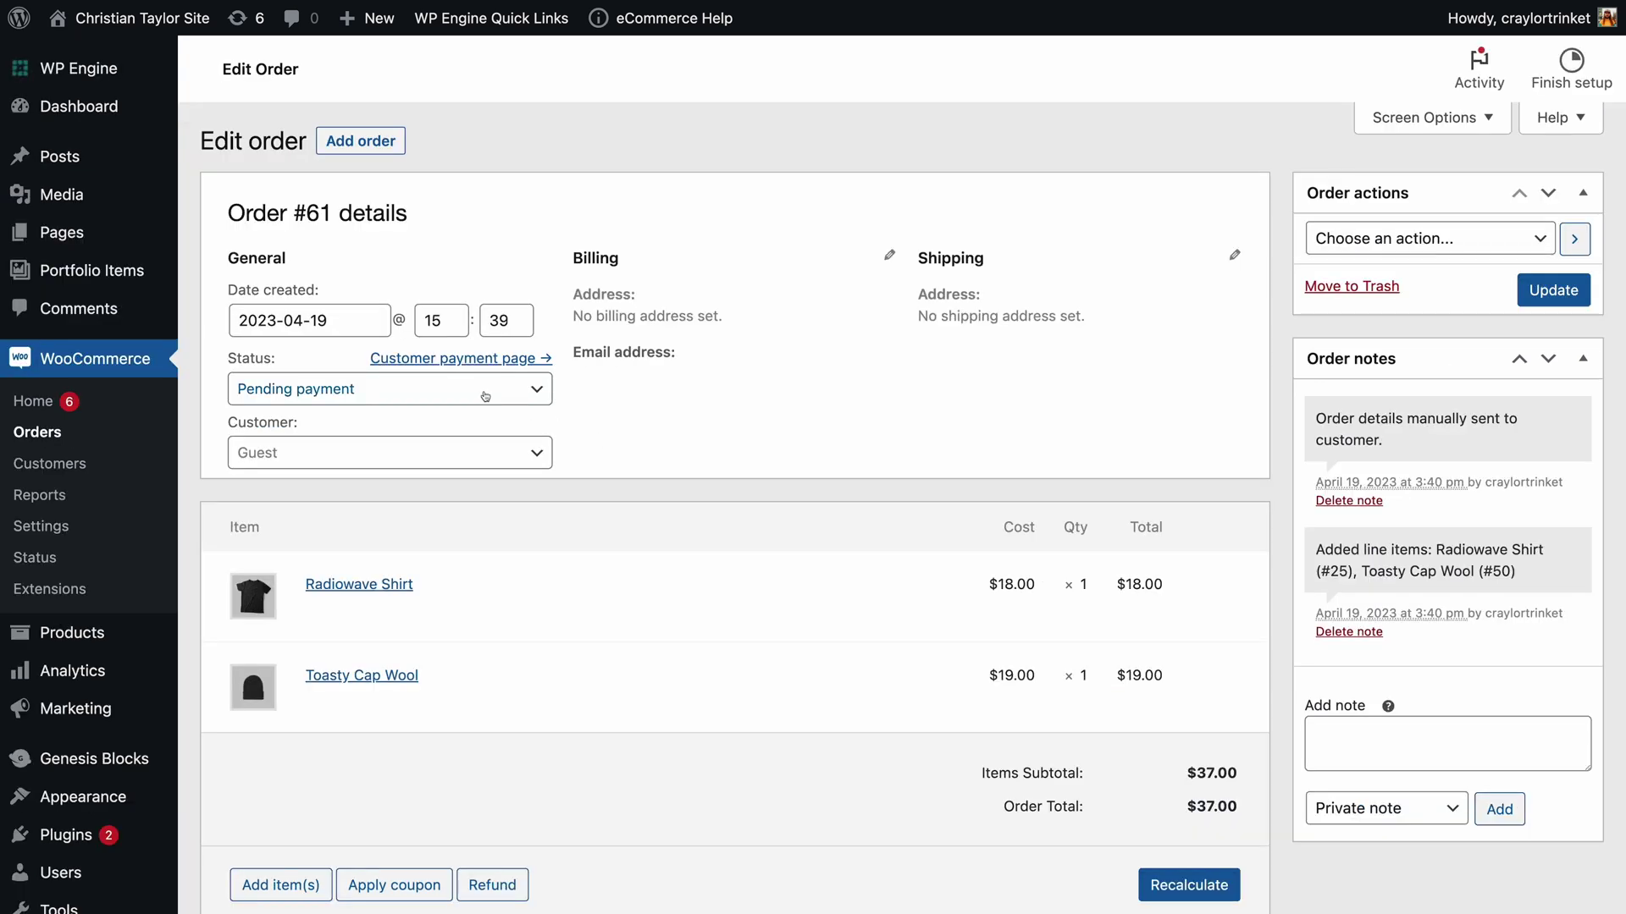
click(486, 390)
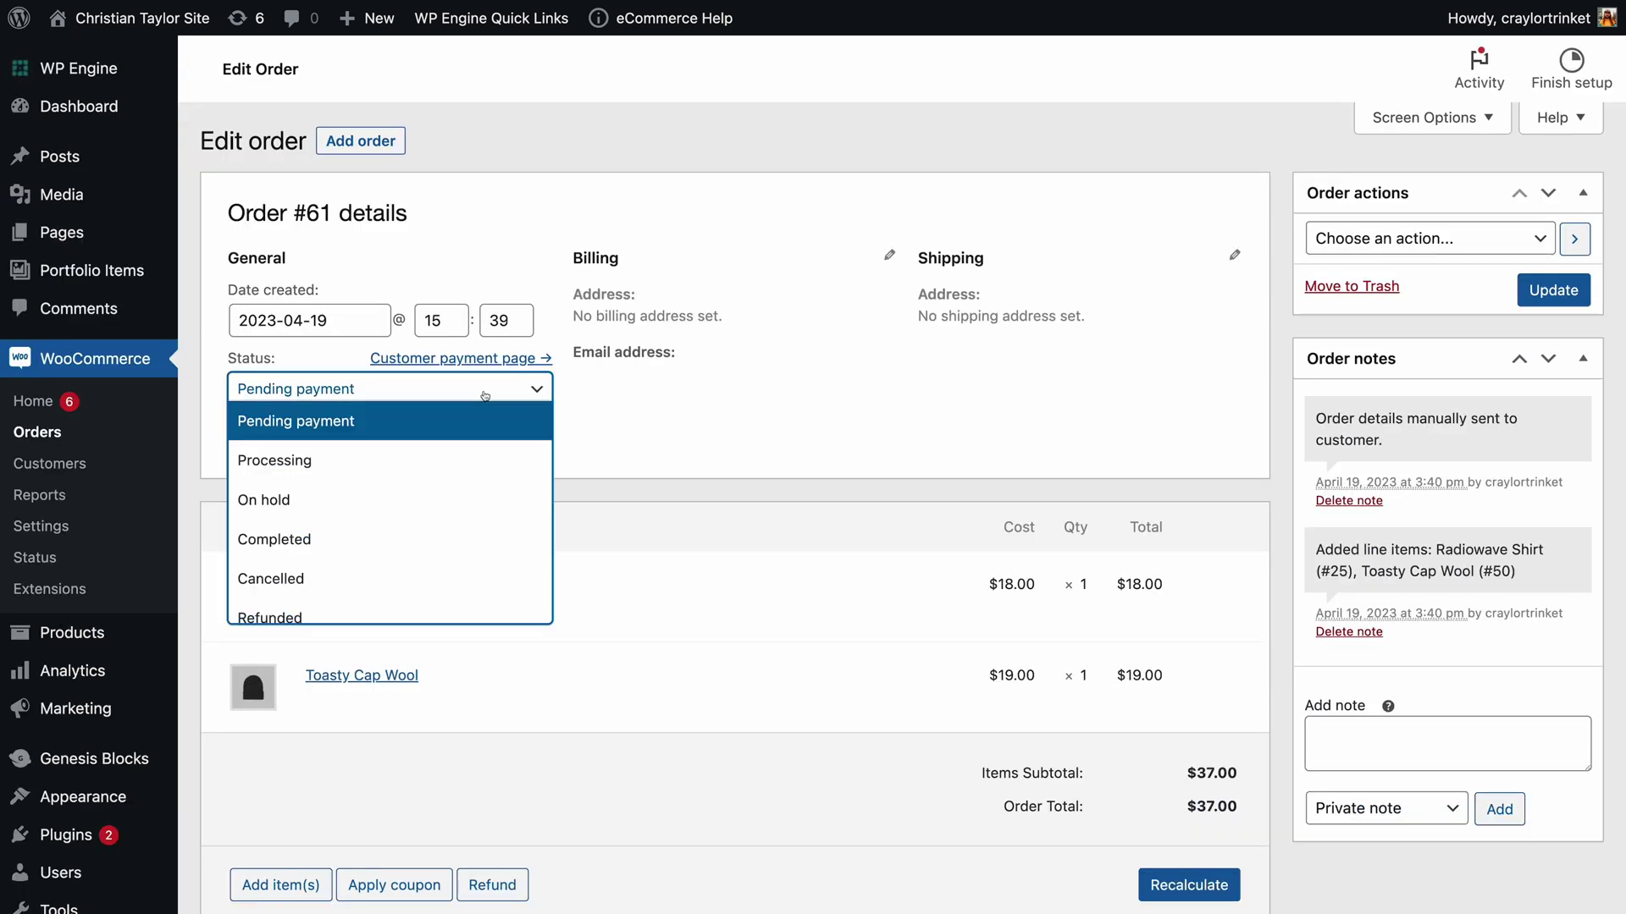
click(481, 527)
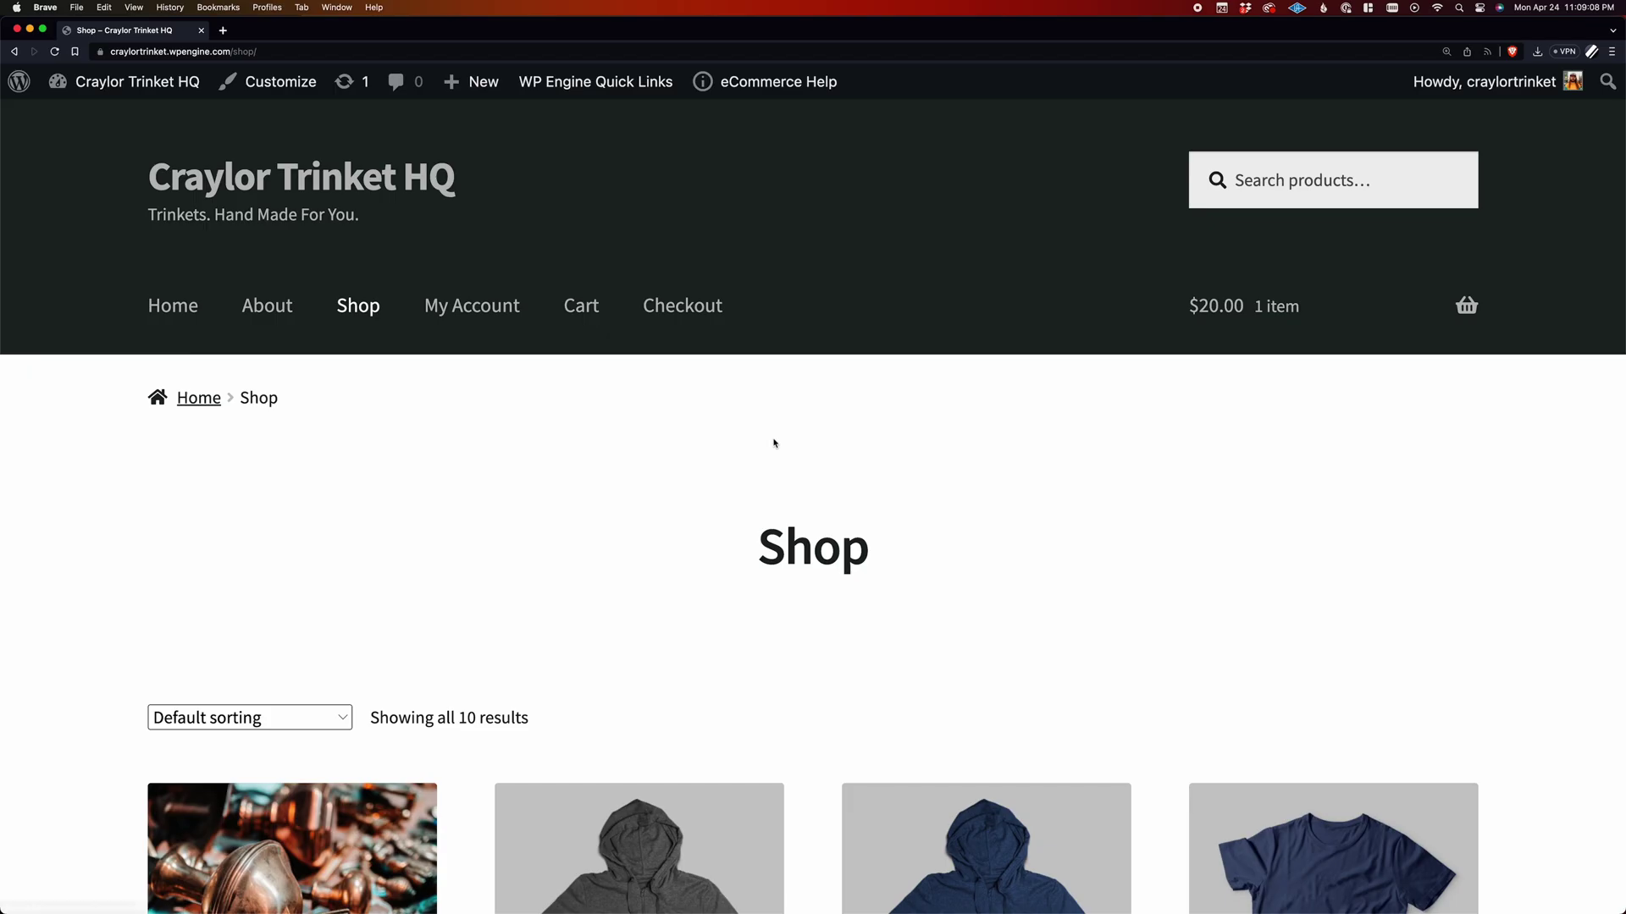
Open the Andromeda Hoodie product page and check which colours it comes in.
scroll(773, 443, down, 5)
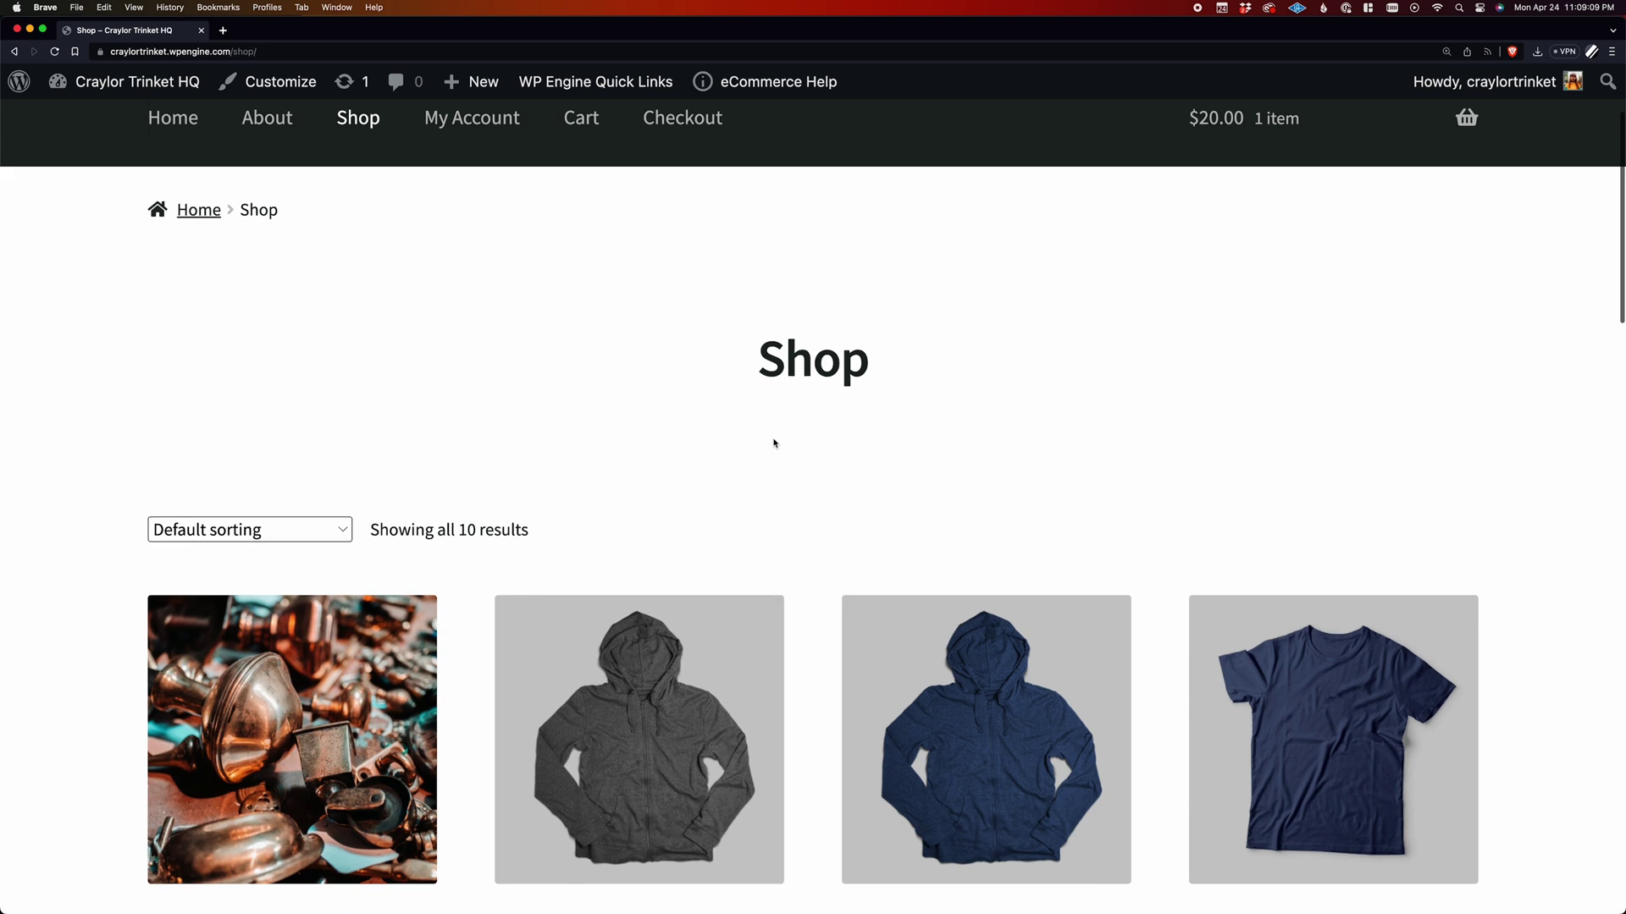
click(733, 548)
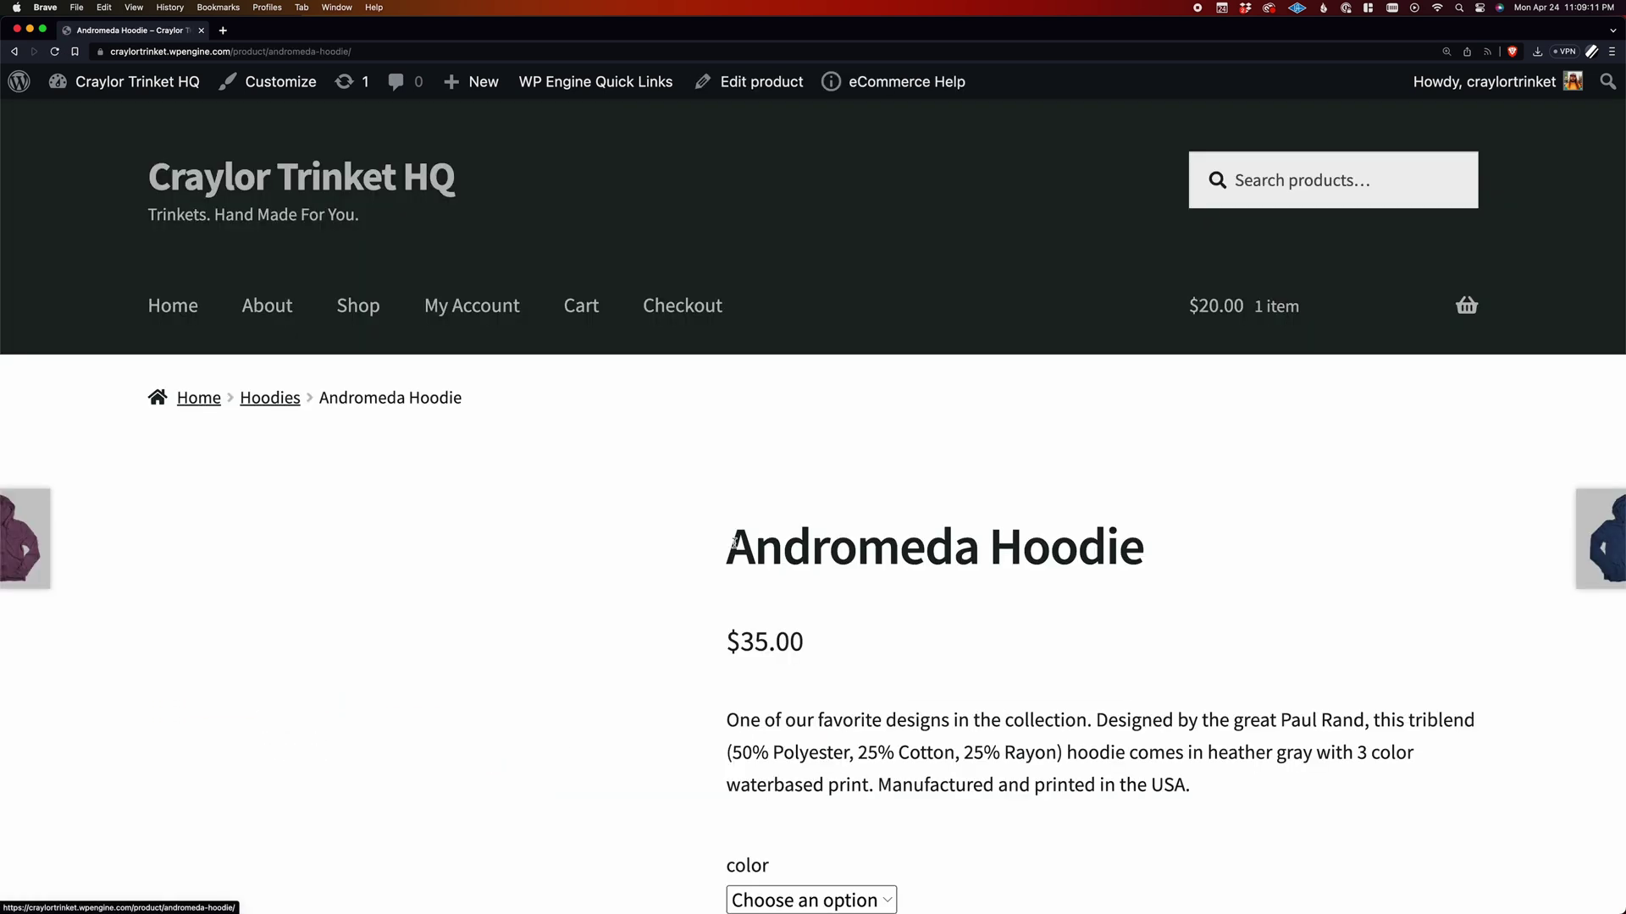
scroll(789, 565, down, 3)
click(811, 657)
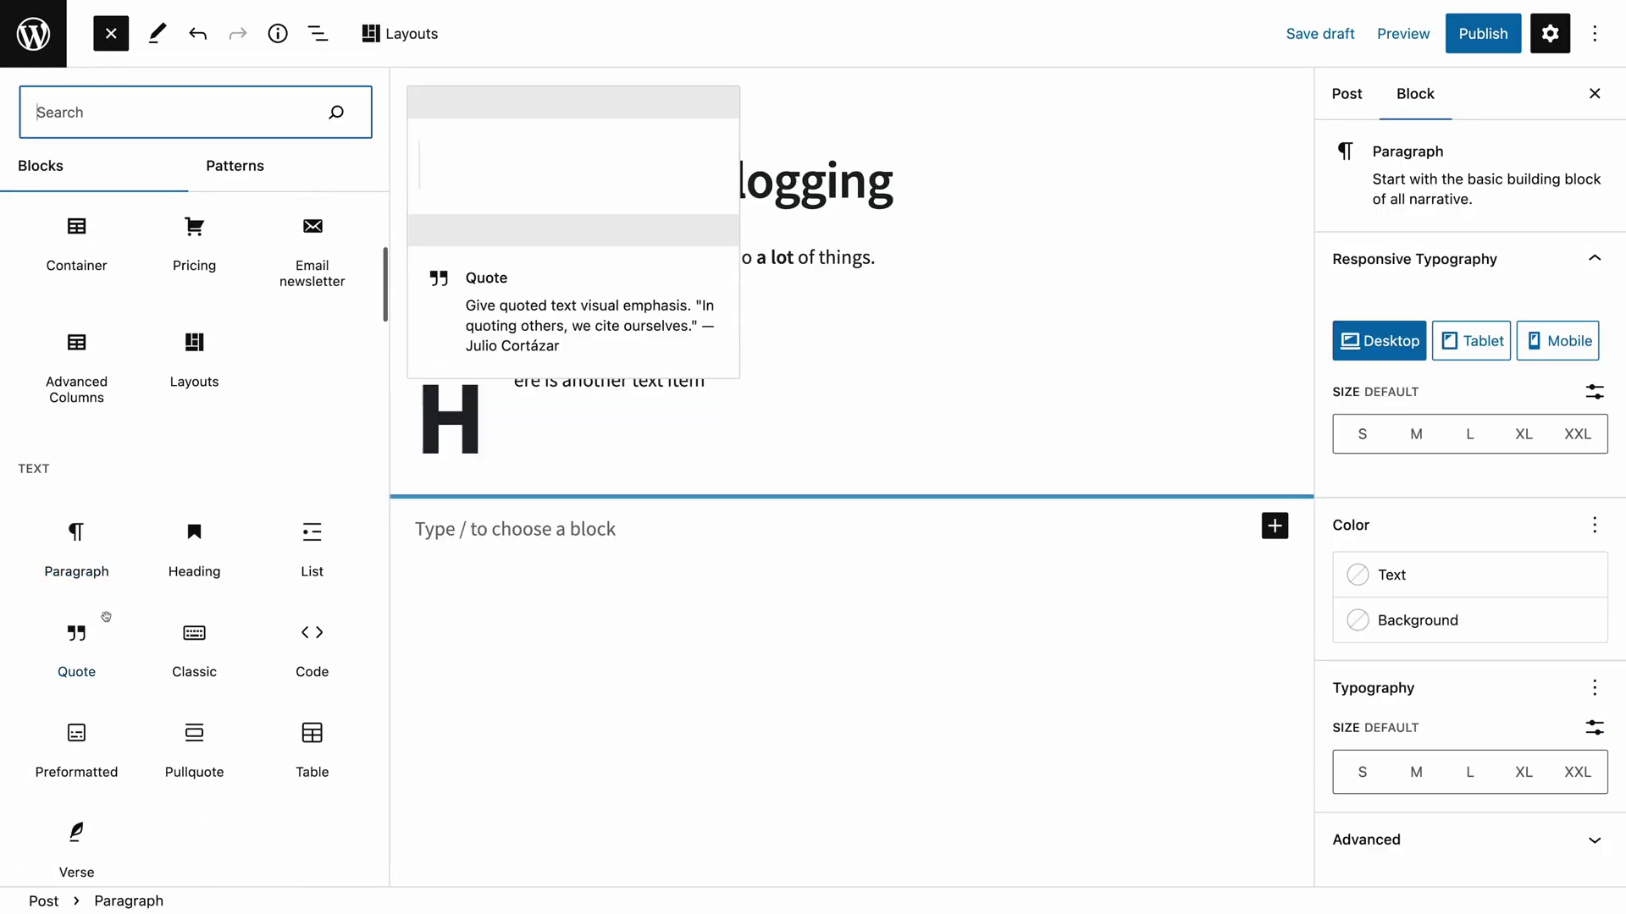
scroll(107, 621, down, 1)
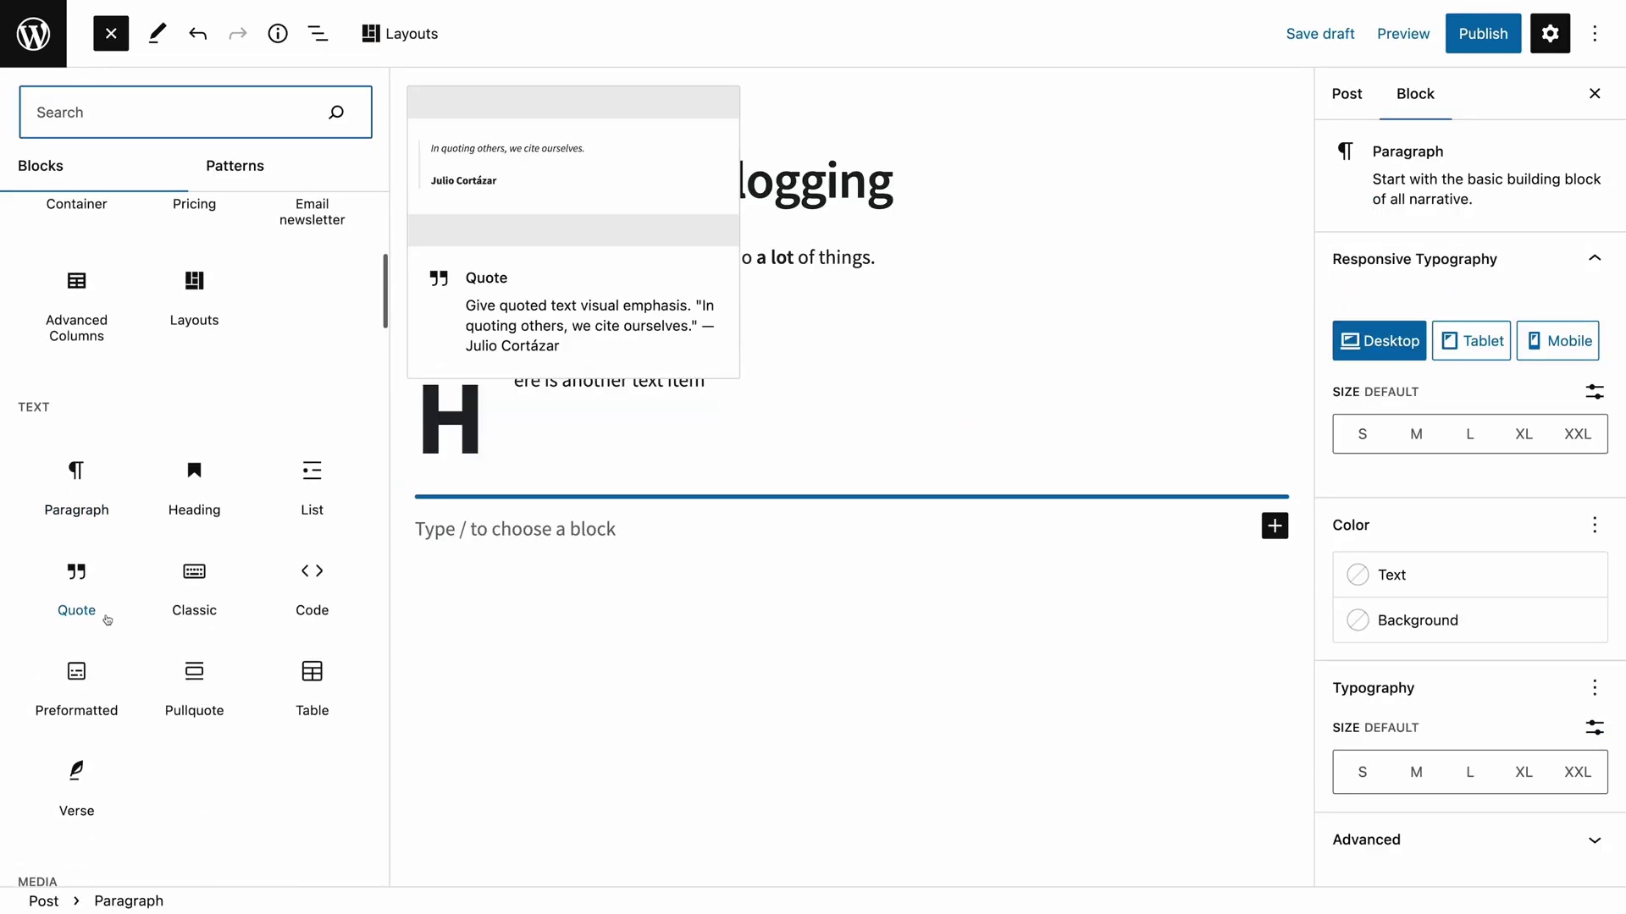
scroll(102, 595, down, 4)
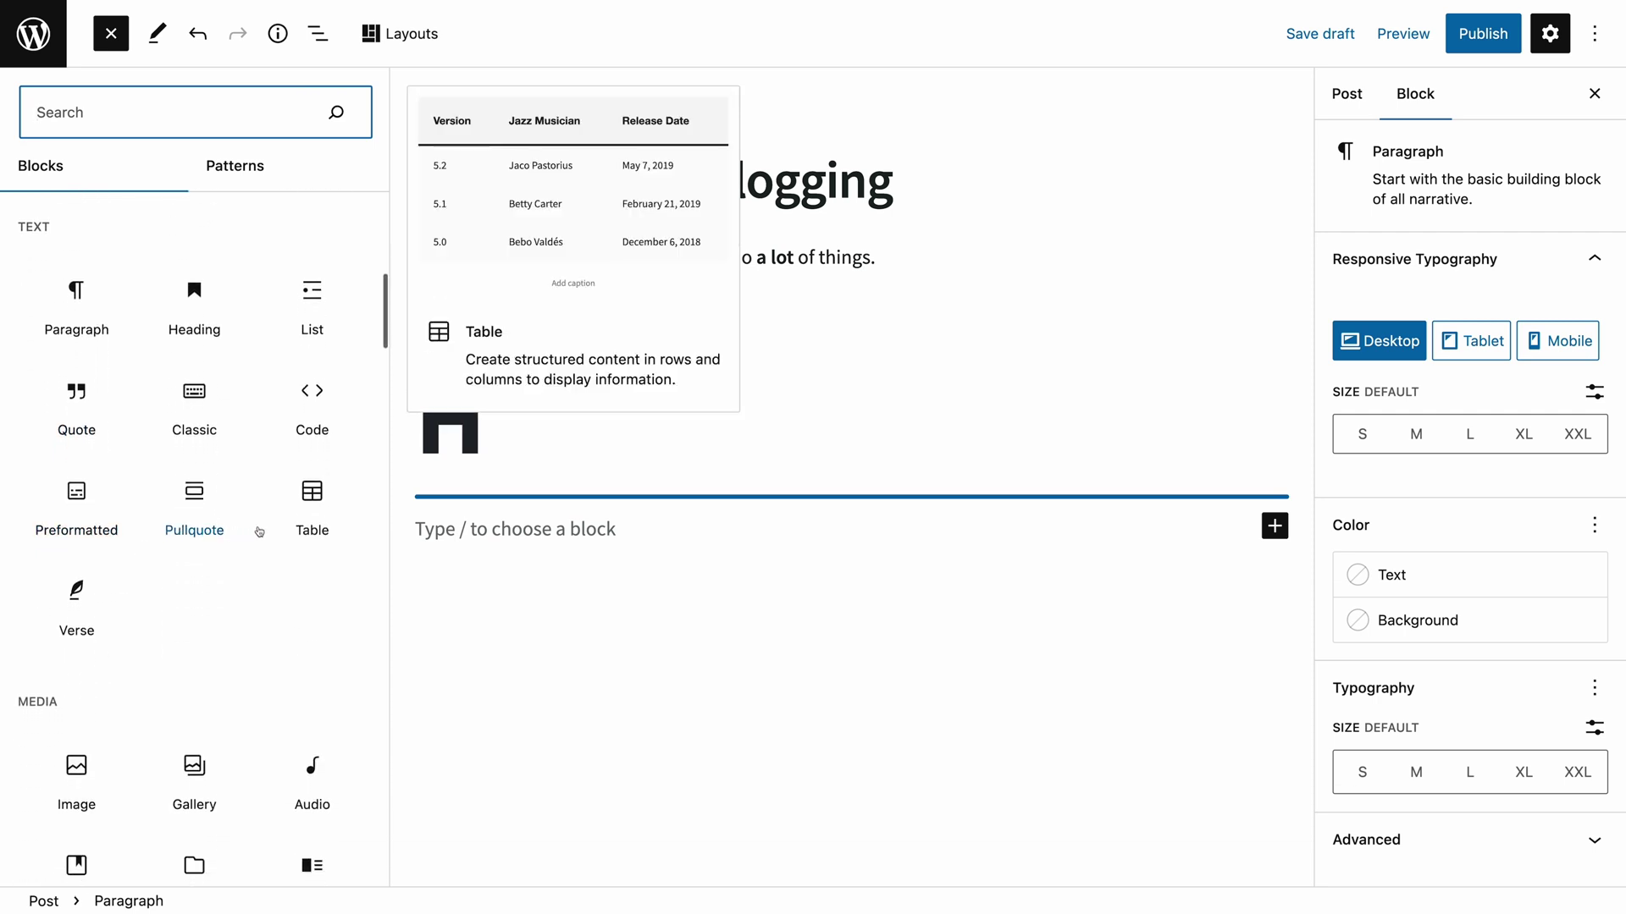
scroll(265, 562, down, 3)
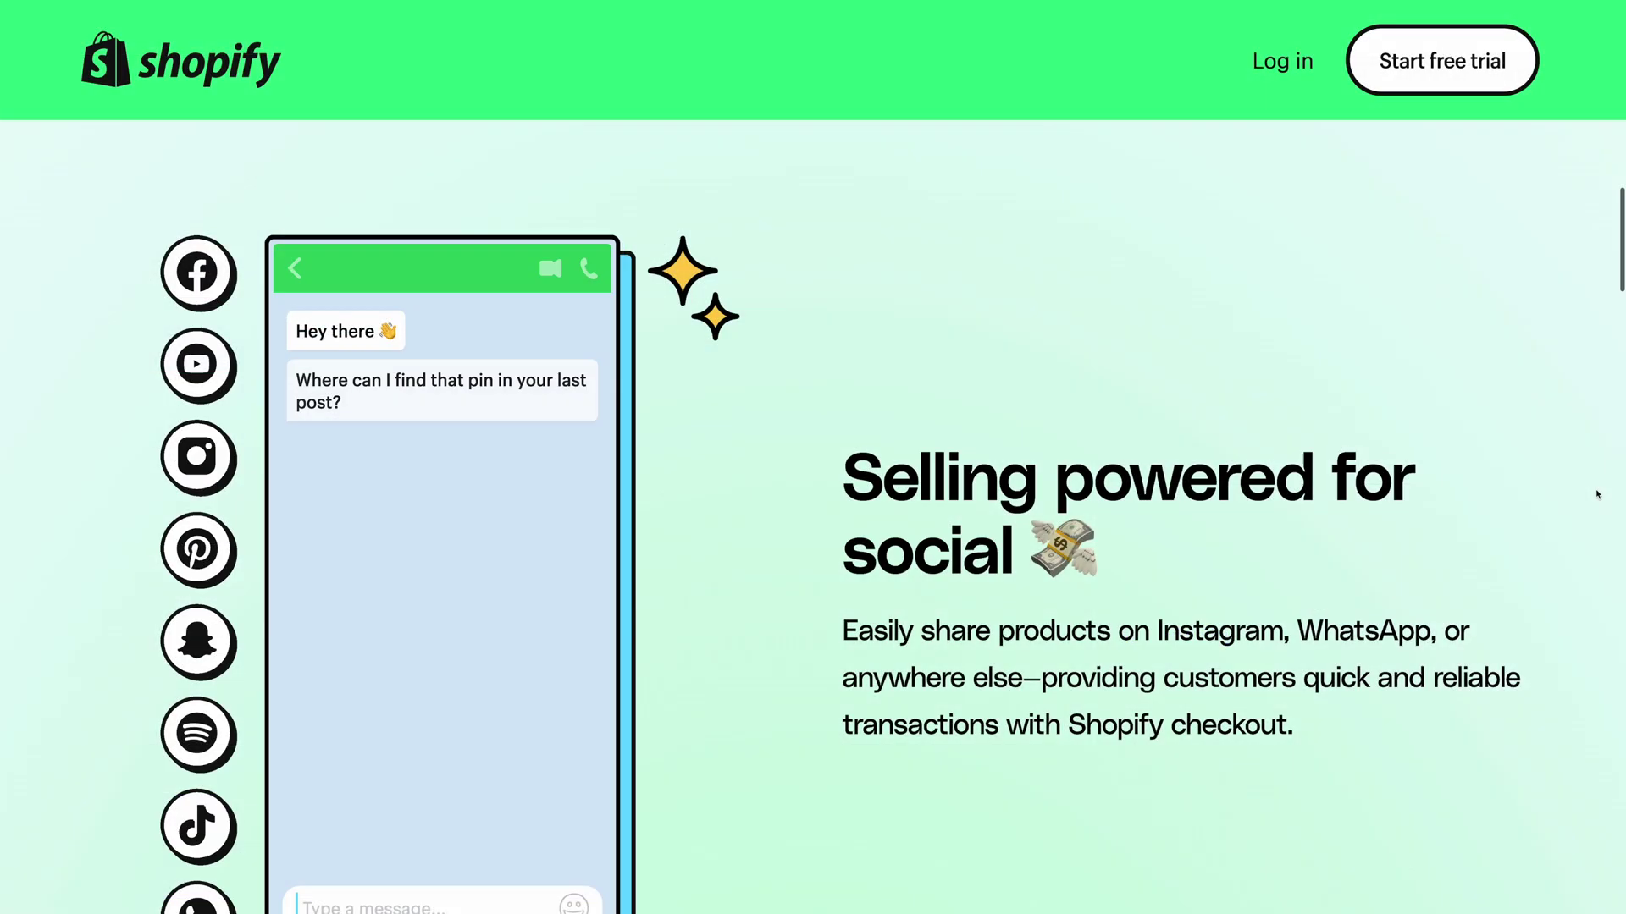
scroll(1597, 495, down, 4)
scroll(1597, 494, down, 5)
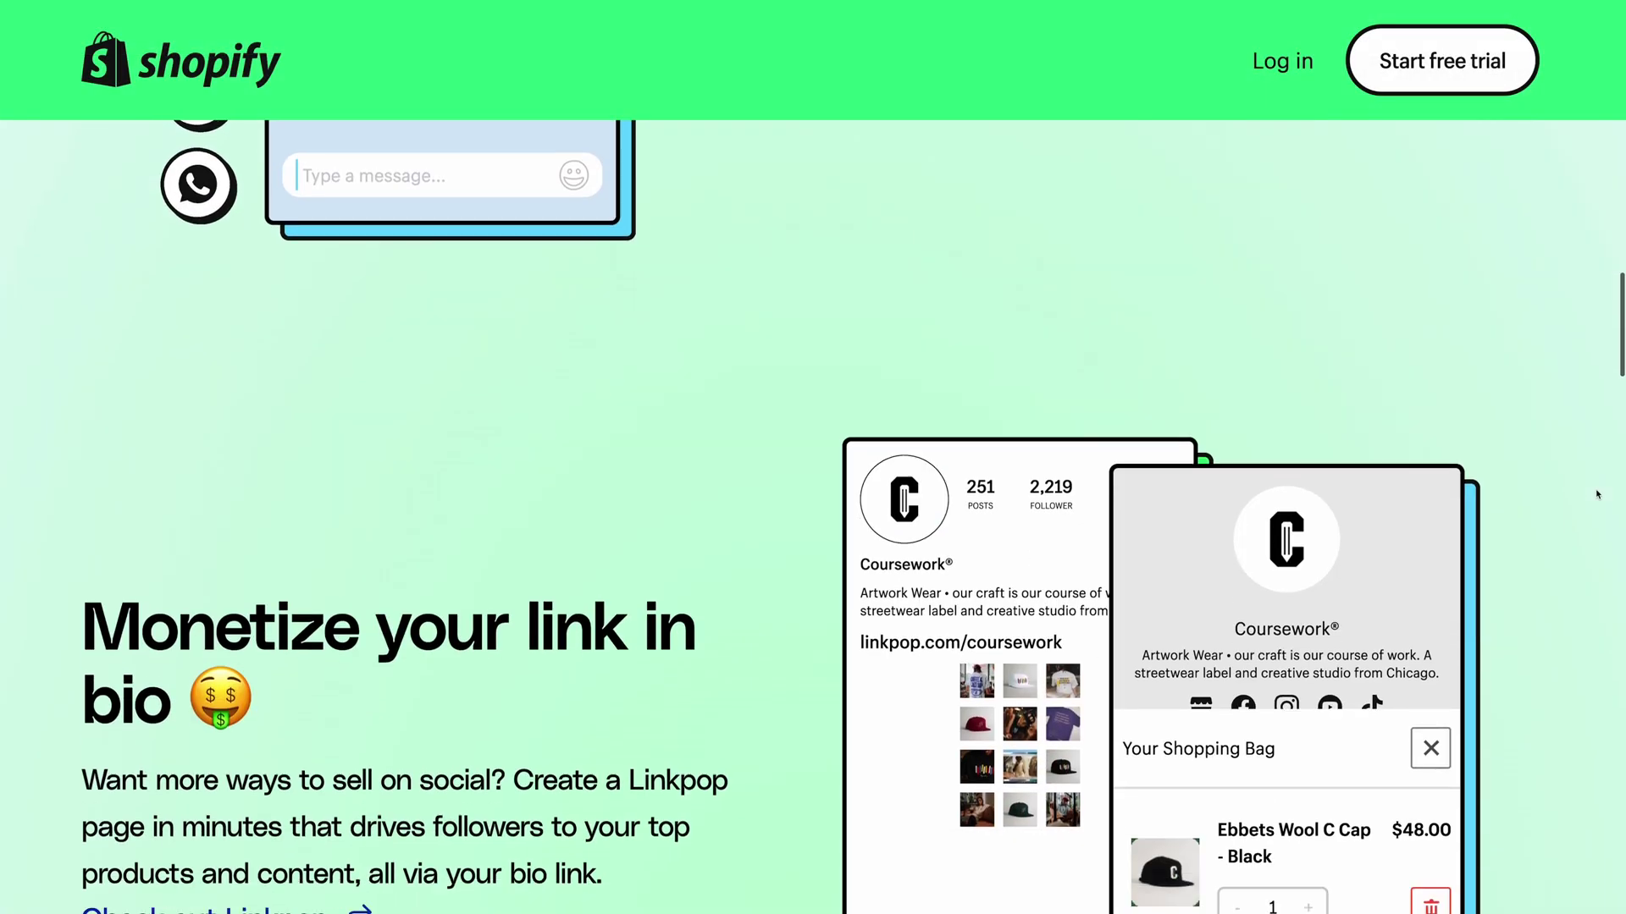
scroll(1597, 494, down, 4)
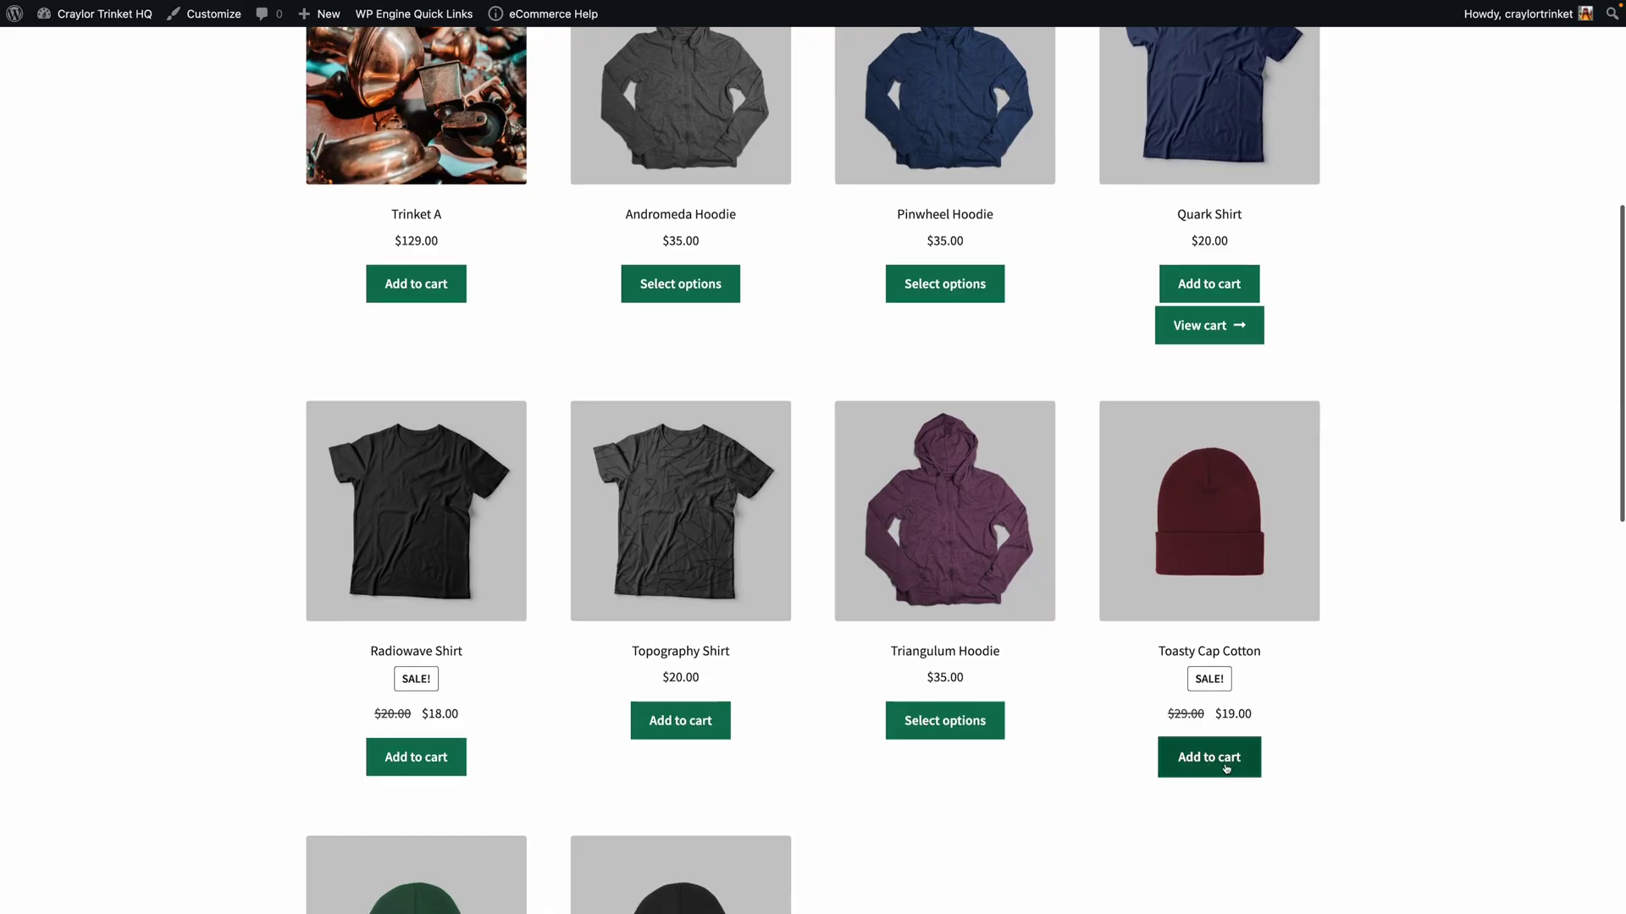
Scroll back up to the top of the shop page to reach the cart link.
scroll(1331, 769, up, 7)
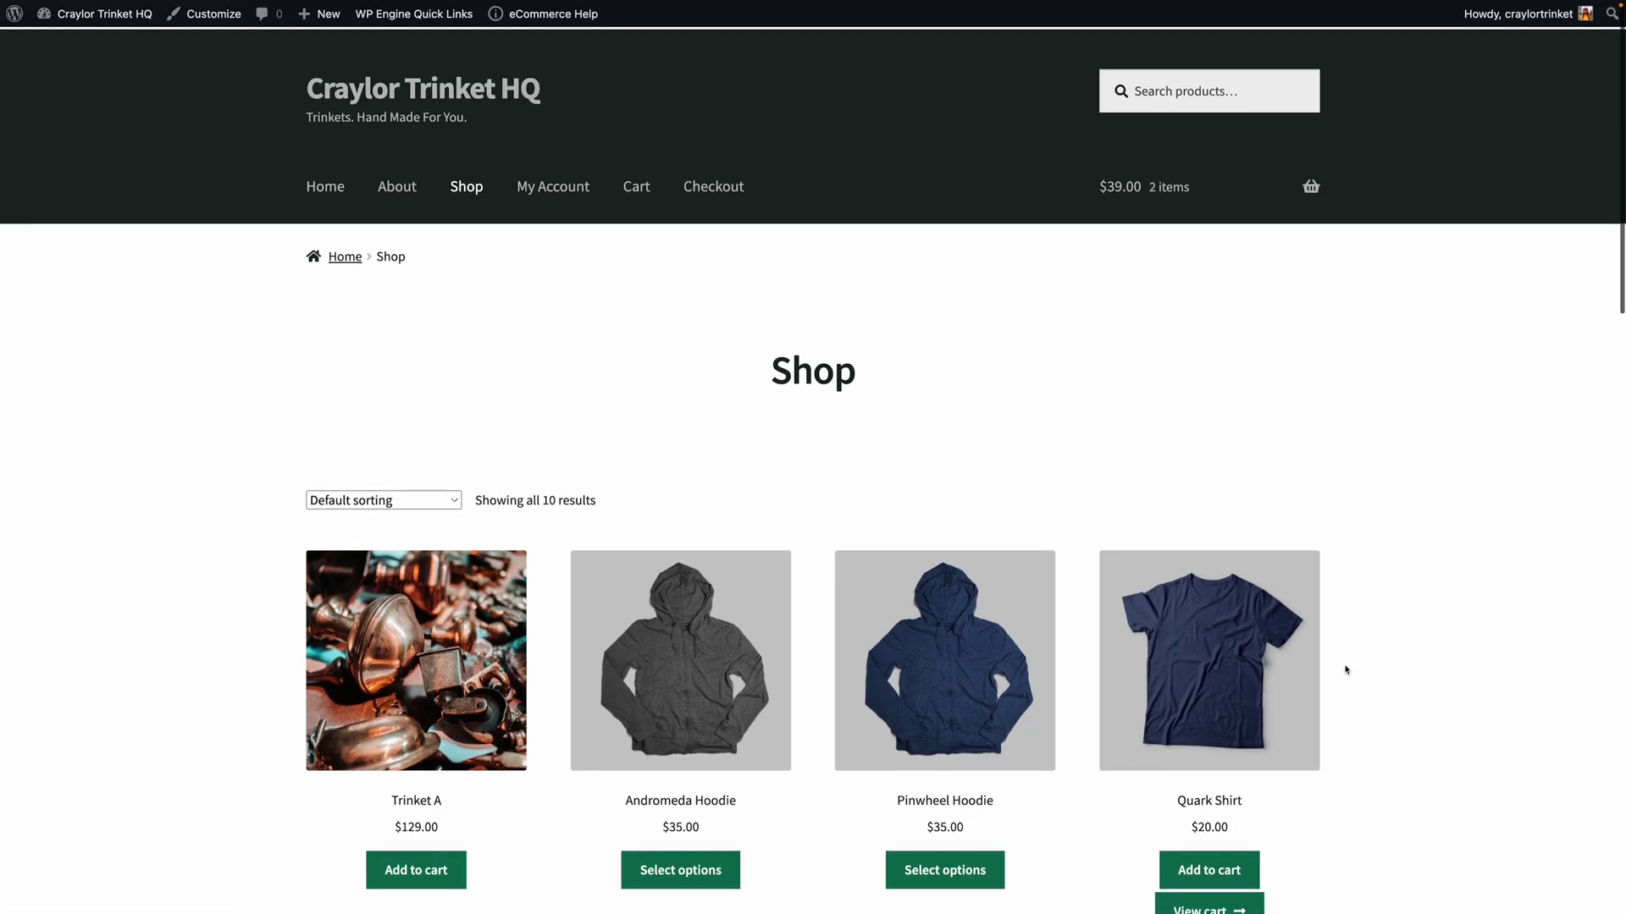